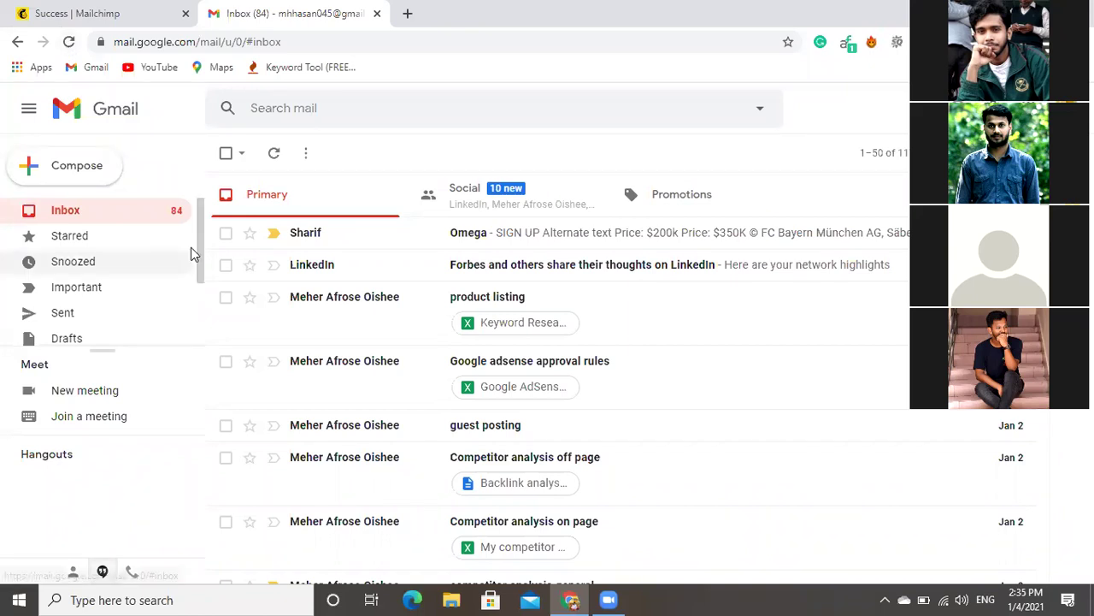
Reload the Gmail inbox and page to check for the Mailchimp activation email.
{"action": "scroll", "coordinate": [205, 284], "scroll_direction": "down", "scroll_amount": 1}
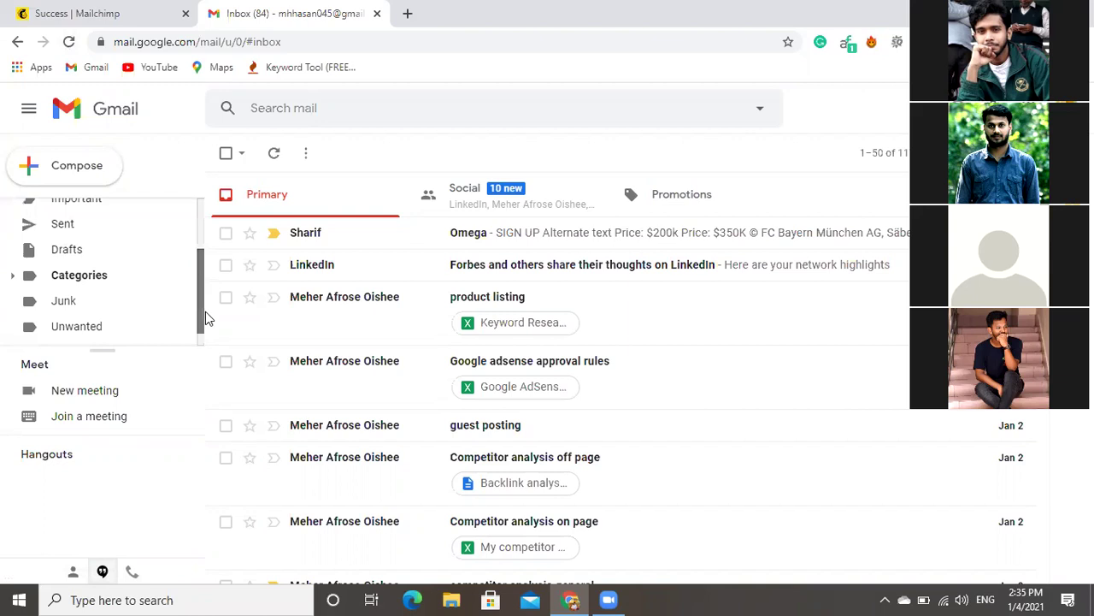
{"action": "scroll", "coordinate": [205, 318], "scroll_direction": "down", "scroll_amount": 1}
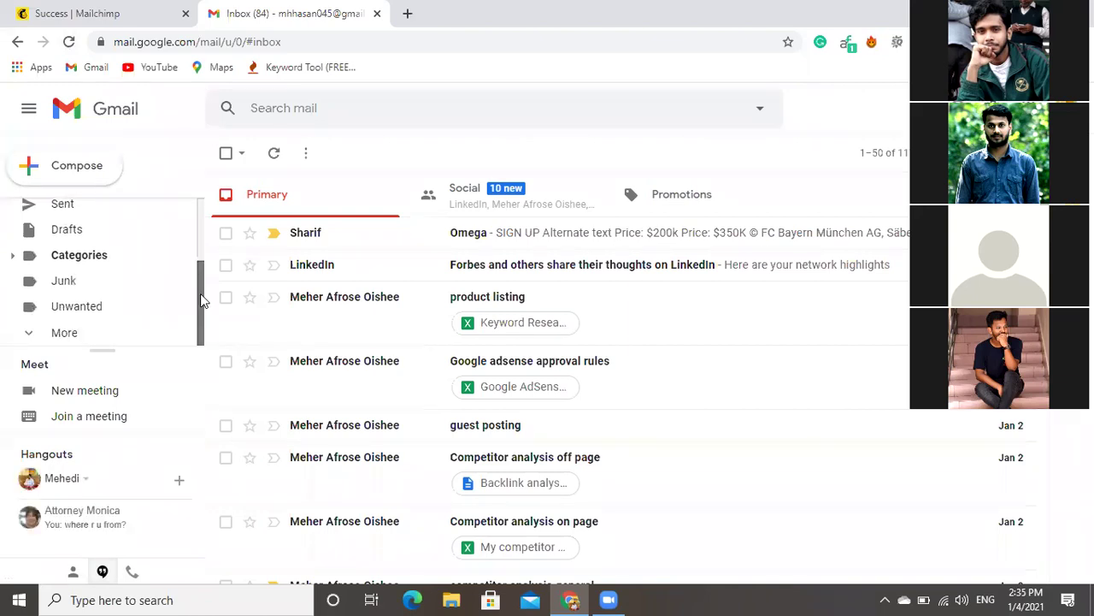
{"action": "scroll", "coordinate": [199, 273], "scroll_direction": "up", "scroll_amount": 1}
{"action": "scroll", "coordinate": [198, 225], "scroll_direction": "up", "scroll_amount": 3}
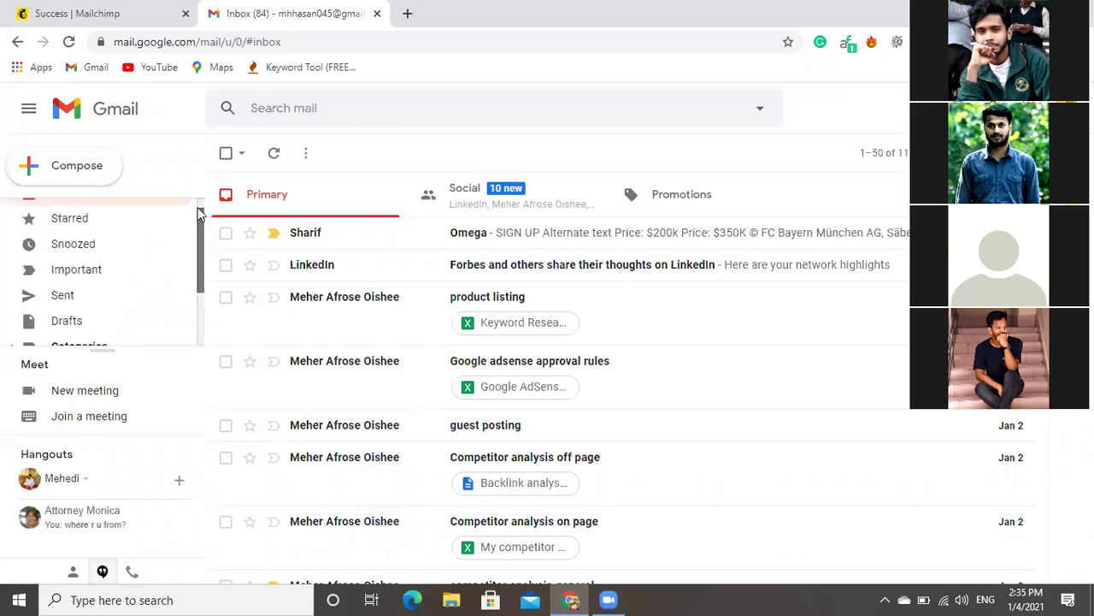
{"action": "scroll", "coordinate": [198, 212], "scroll_direction": "up", "scroll_amount": 1}
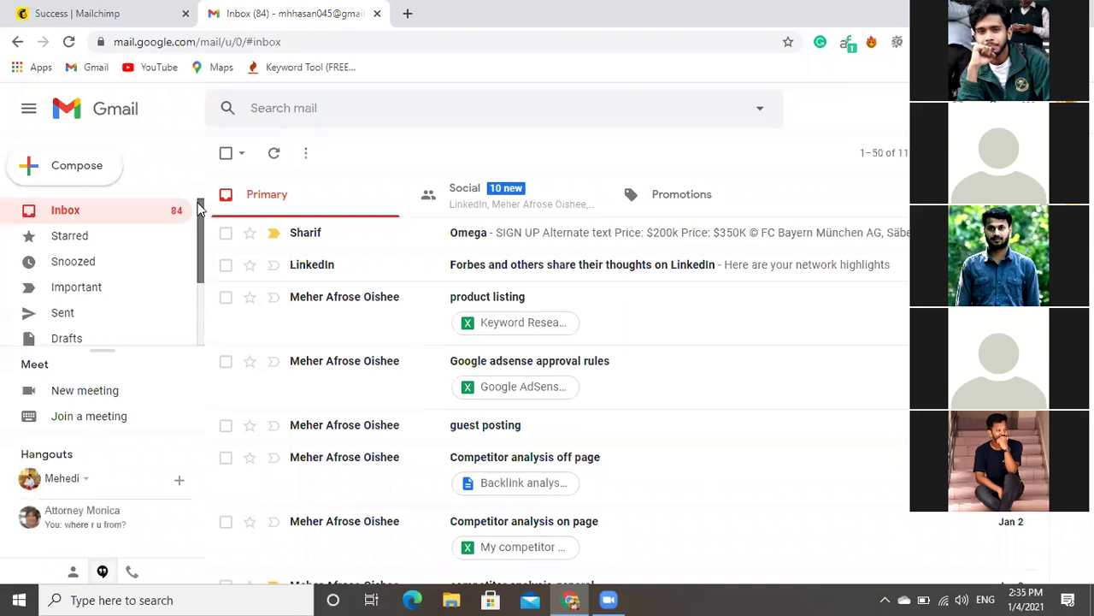
{"action": "left_click", "coordinate": [109, 220]}
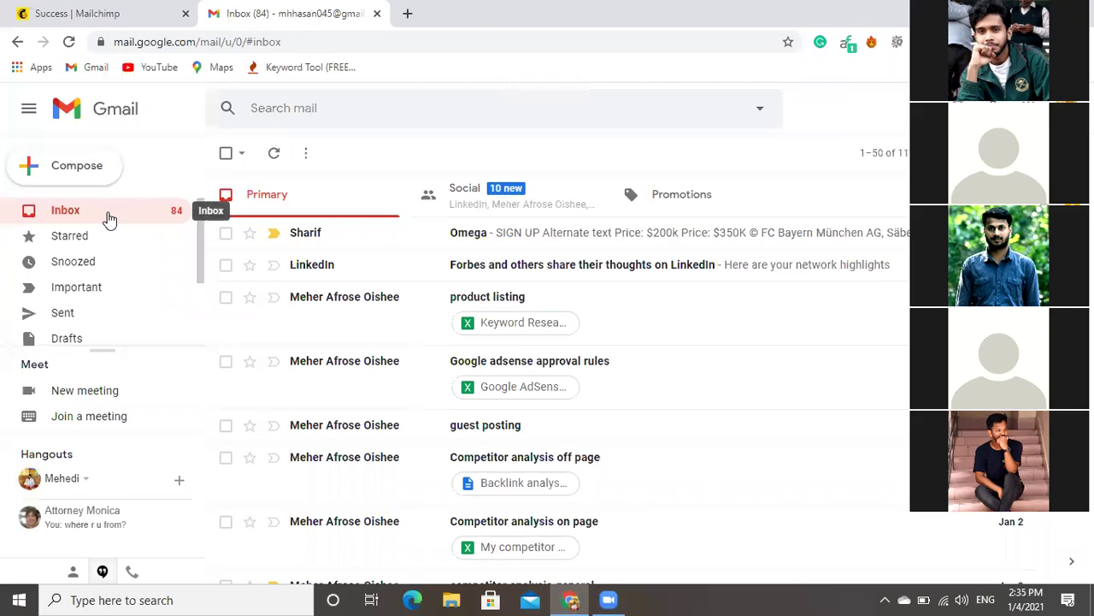
{"action": "left_click", "coordinate": [67, 42]}
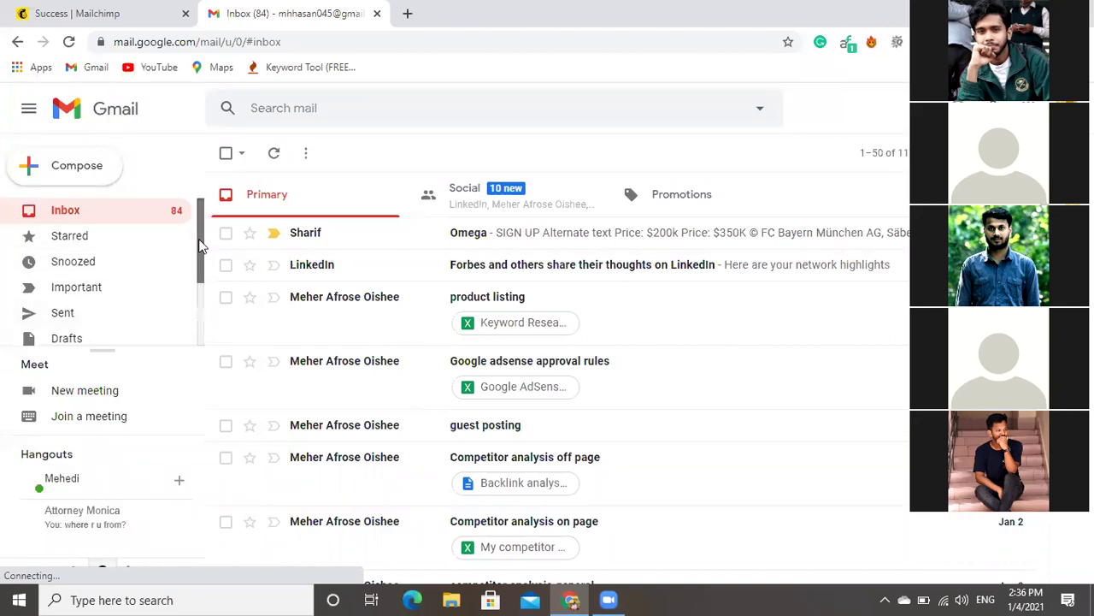
Expand the hidden Gmail folders under More and open Spam to look for the activation email.
{"action": "scroll", "coordinate": [200, 248], "scroll_direction": "down", "scroll_amount": 1}
{"action": "scroll", "coordinate": [200, 256], "scroll_direction": "down", "scroll_amount": 1}
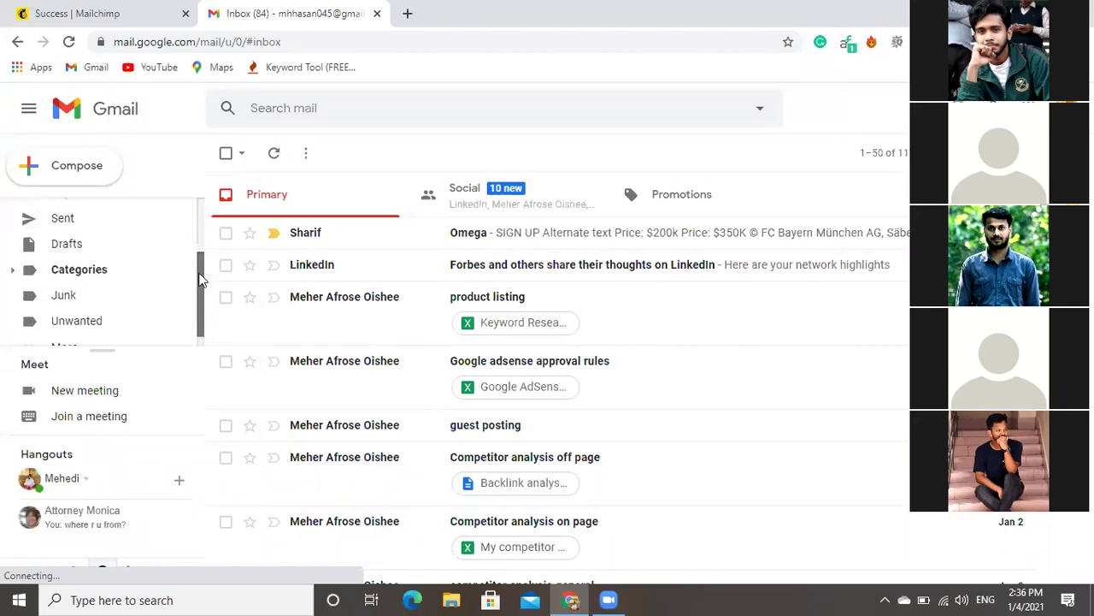
{"action": "scroll", "coordinate": [122, 336], "scroll_direction": "down", "scroll_amount": 1}
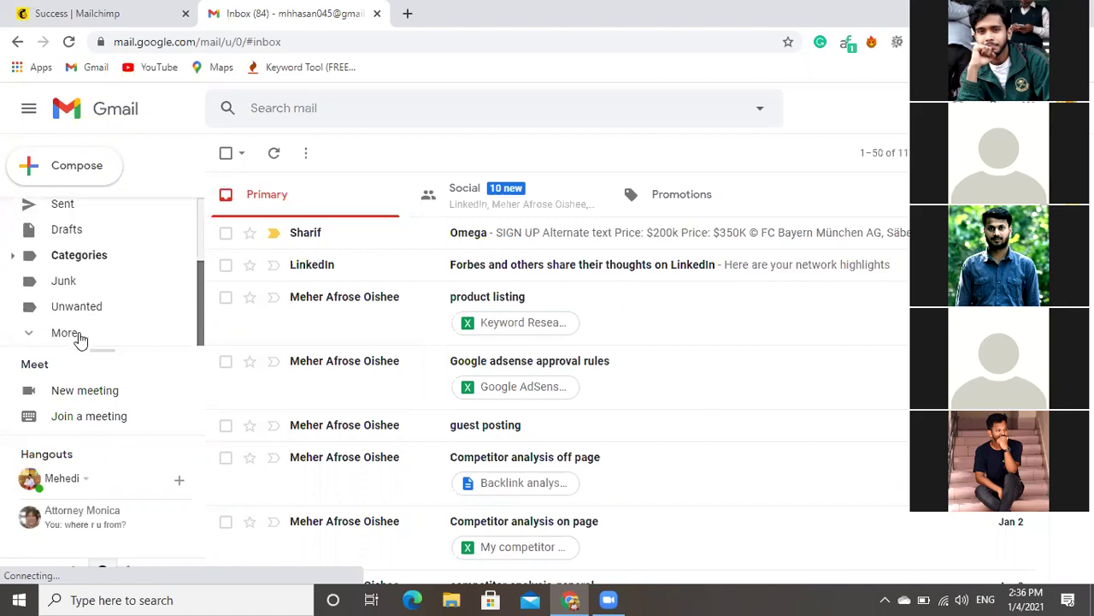
{"action": "left_click", "coordinate": [79, 336]}
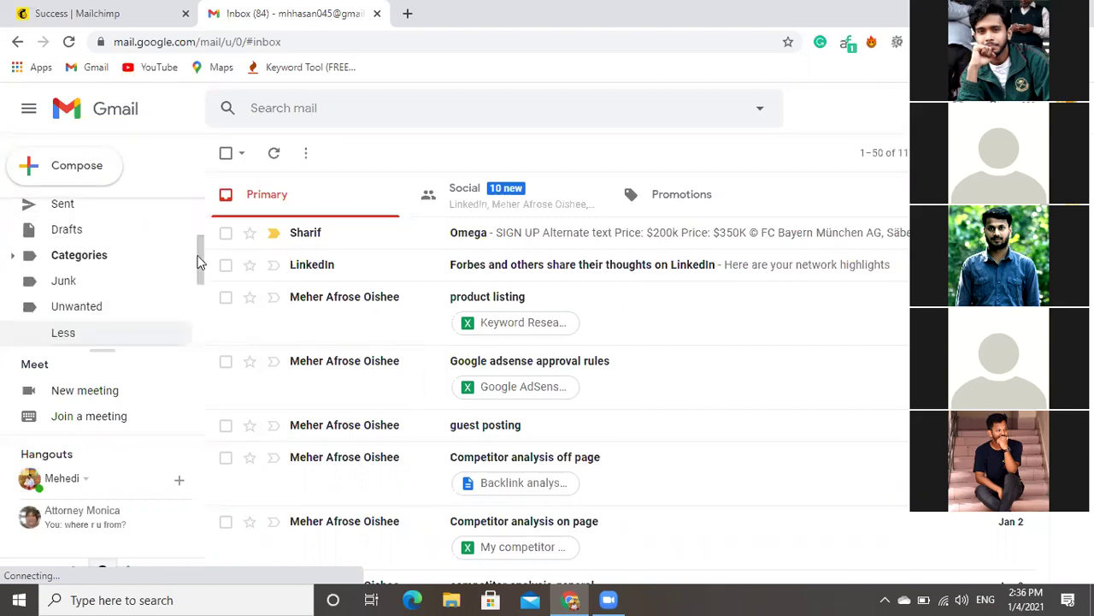
{"action": "scroll", "coordinate": [203, 296], "scroll_direction": "down", "scroll_amount": 1}
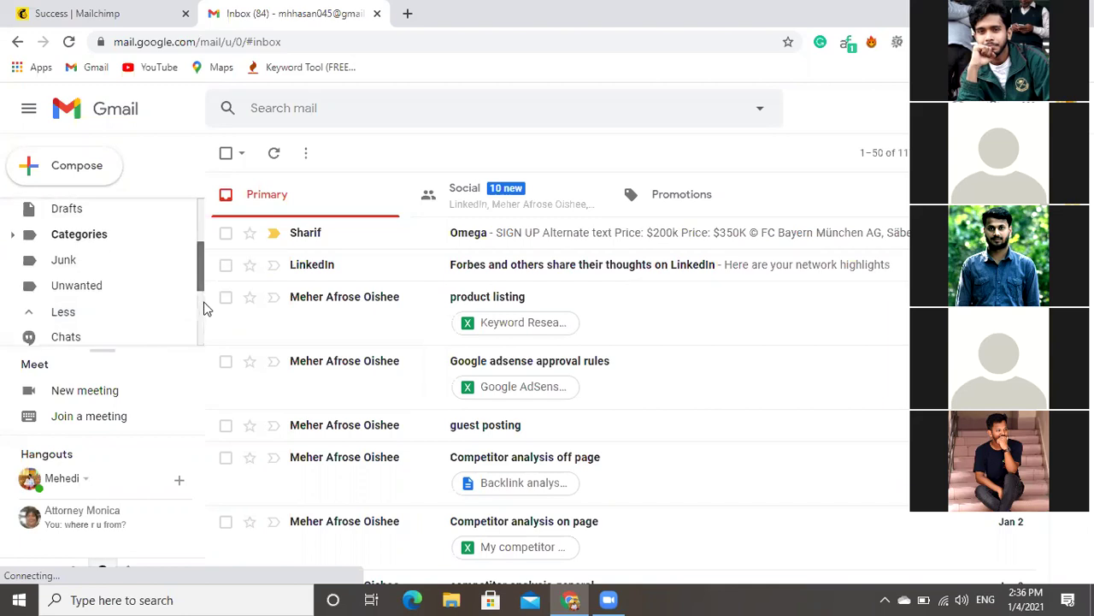
{"action": "scroll", "coordinate": [206, 308], "scroll_direction": "down", "scroll_amount": 2}
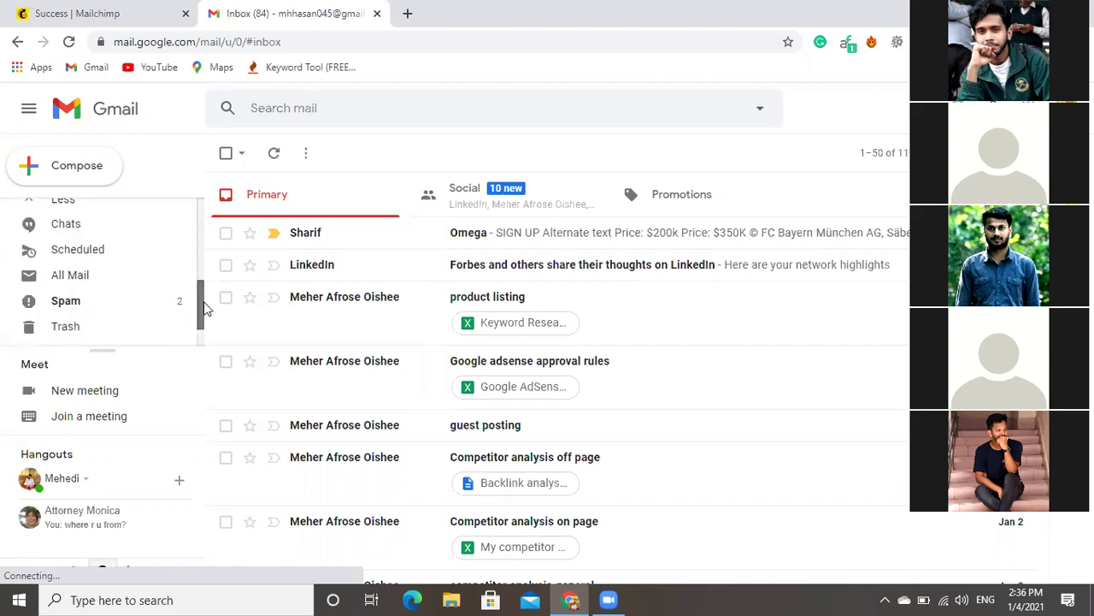
{"action": "left_click", "coordinate": [122, 307]}
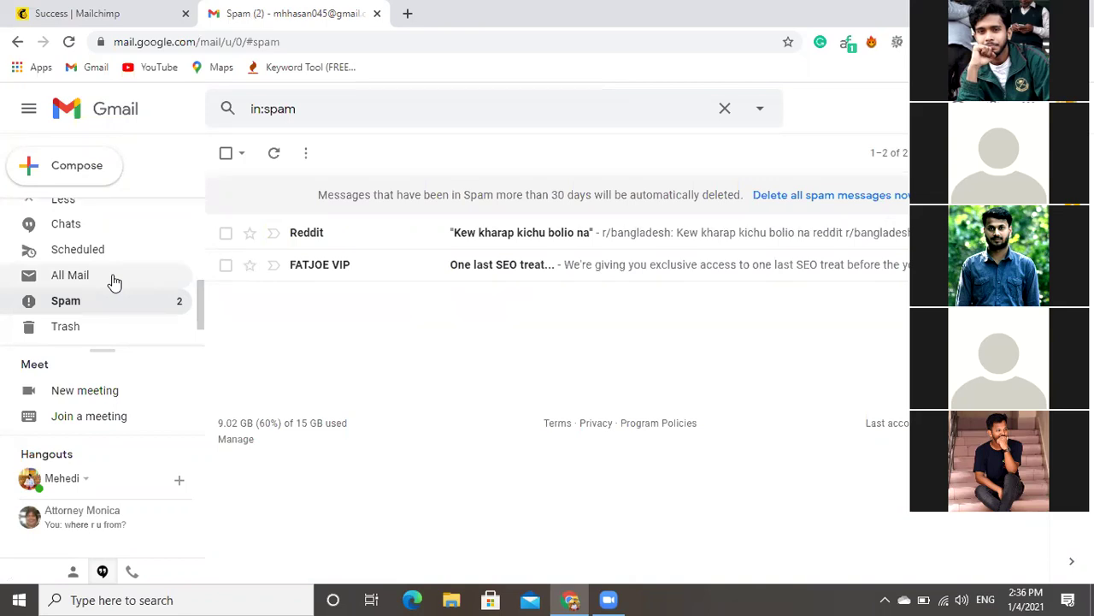
Look through All Mail for the activation email, then go back to the Inbox.
{"action": "left_click", "coordinate": [115, 282]}
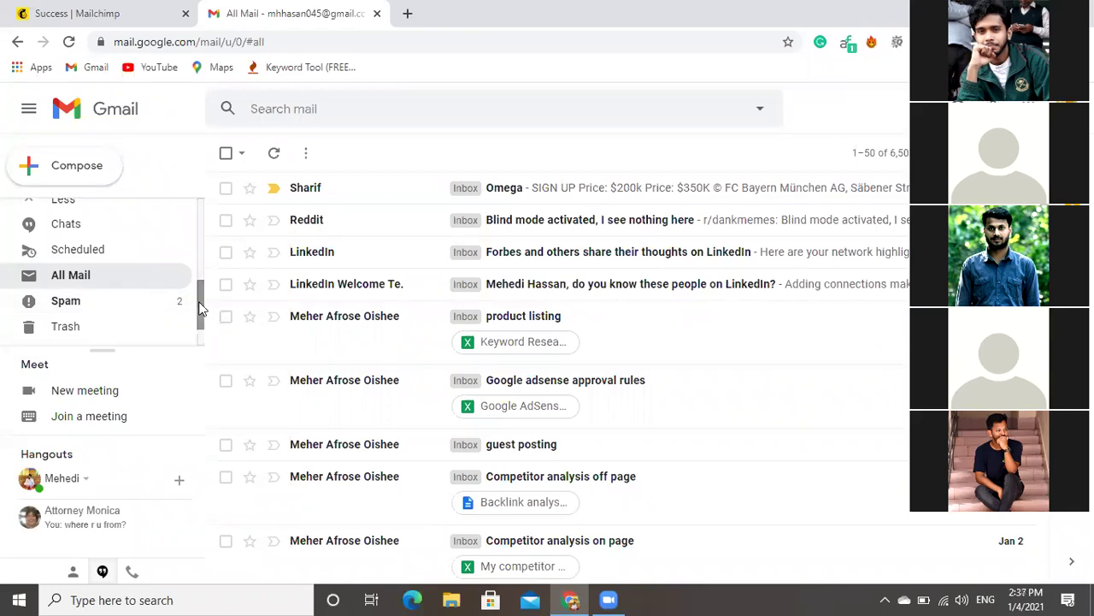
{"action": "scroll", "coordinate": [171, 214], "scroll_direction": "up", "scroll_amount": 3}
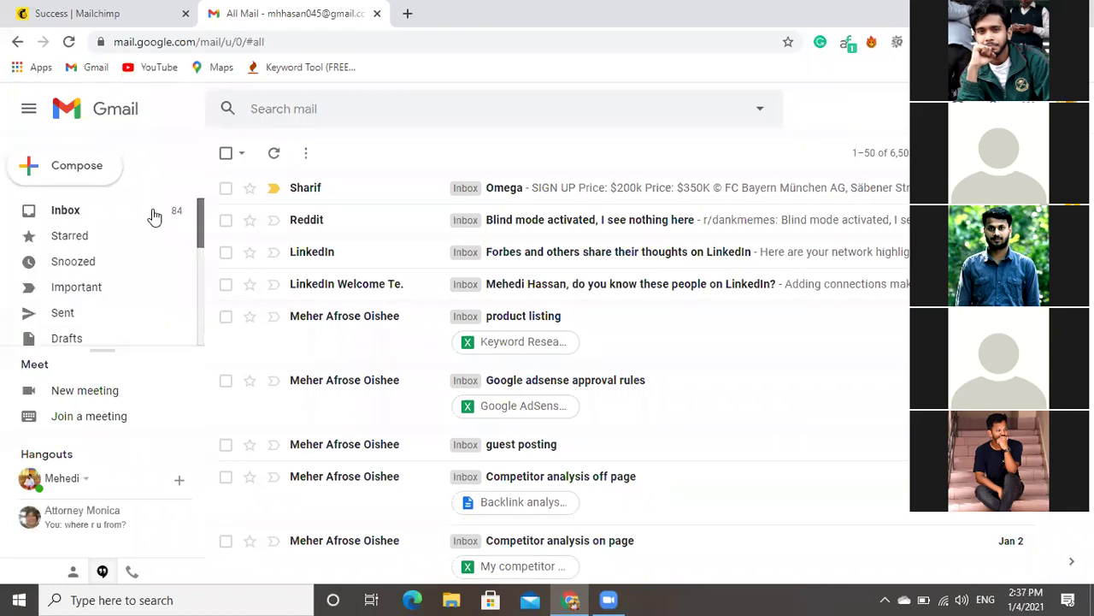
{"action": "left_click", "coordinate": [153, 215]}
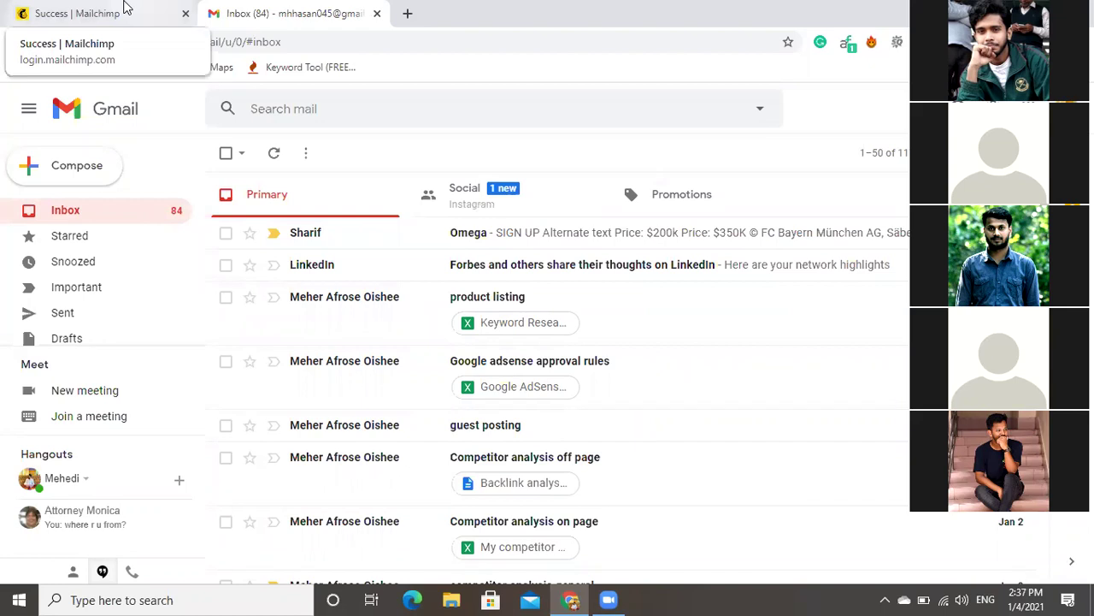
Switch to the Mailchimp 'Check your email' page and save the Mailchimp login in the browser.
{"action": "left_click", "coordinate": [124, 7]}
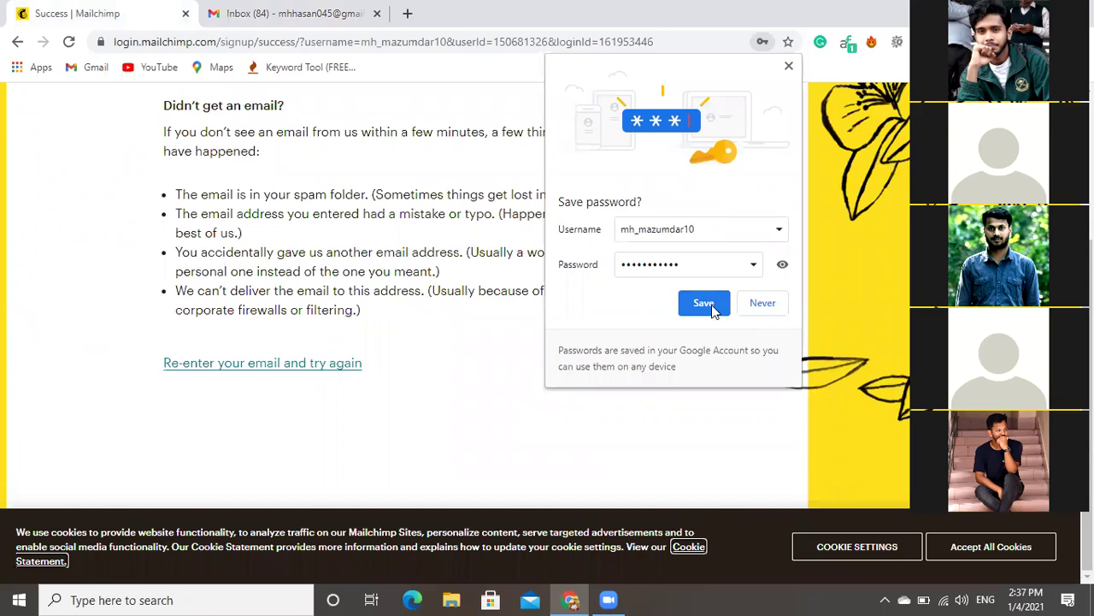
{"action": "left_click", "coordinate": [704, 304]}
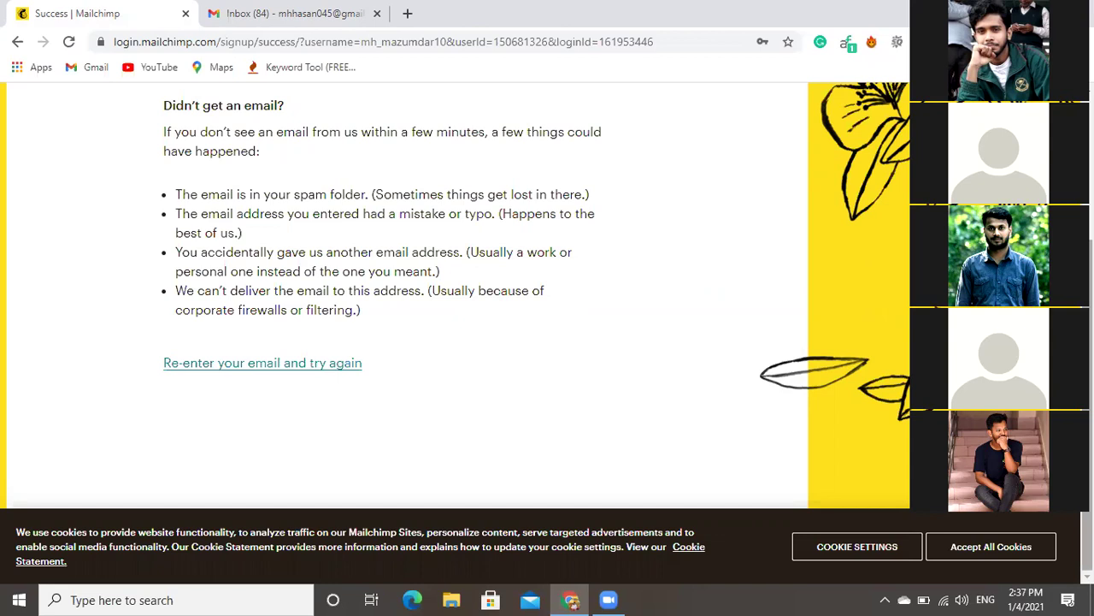
{"action": "scroll", "coordinate": [453, 291], "scroll_direction": "up", "scroll_amount": 1}
{"action": "scroll", "coordinate": [633, 263], "scroll_direction": "up", "scroll_amount": 1}
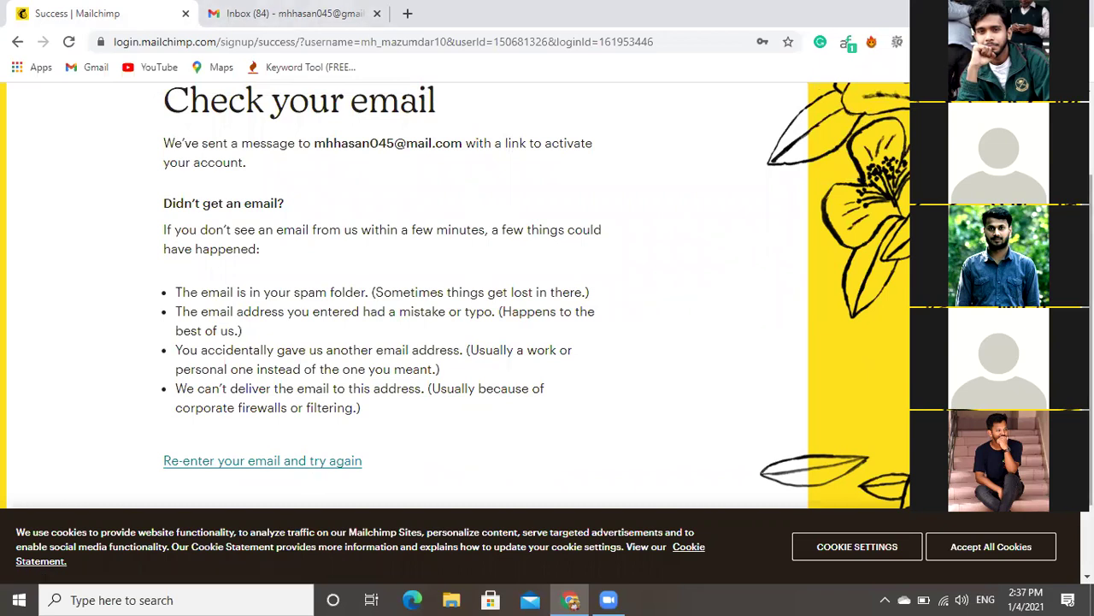
{"action": "scroll", "coordinate": [454, 290], "scroll_direction": "up", "scroll_amount": 2}
{"action": "scroll", "coordinate": [454, 291], "scroll_direction": "down", "scroll_amount": 3}
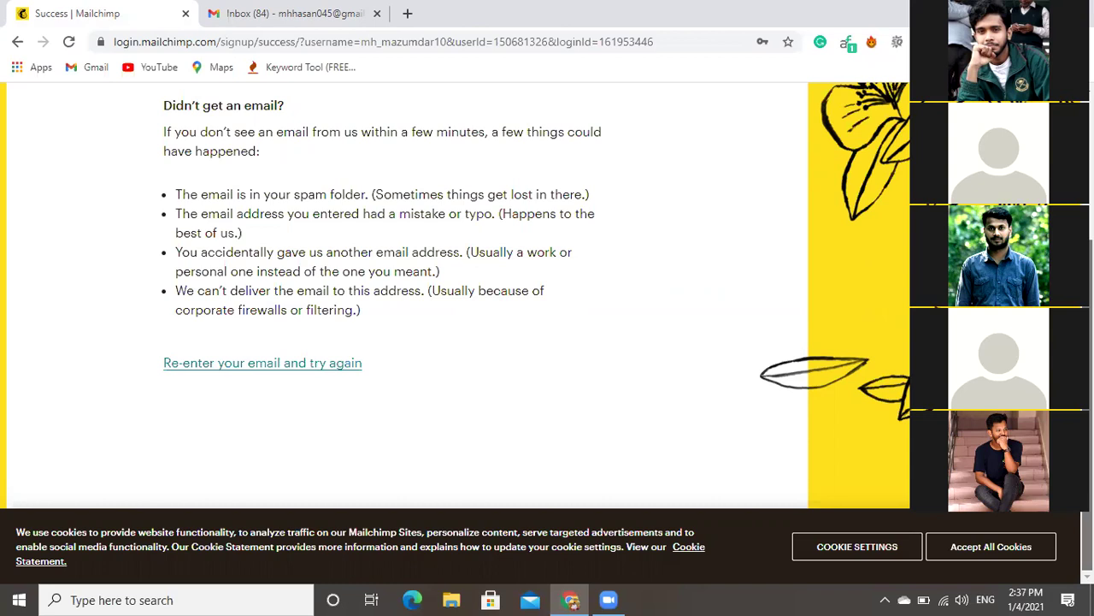
Follow the 'Re-enter your email and try again' link to reach the Re-send activation email form.
{"action": "left_click", "coordinate": [304, 370]}
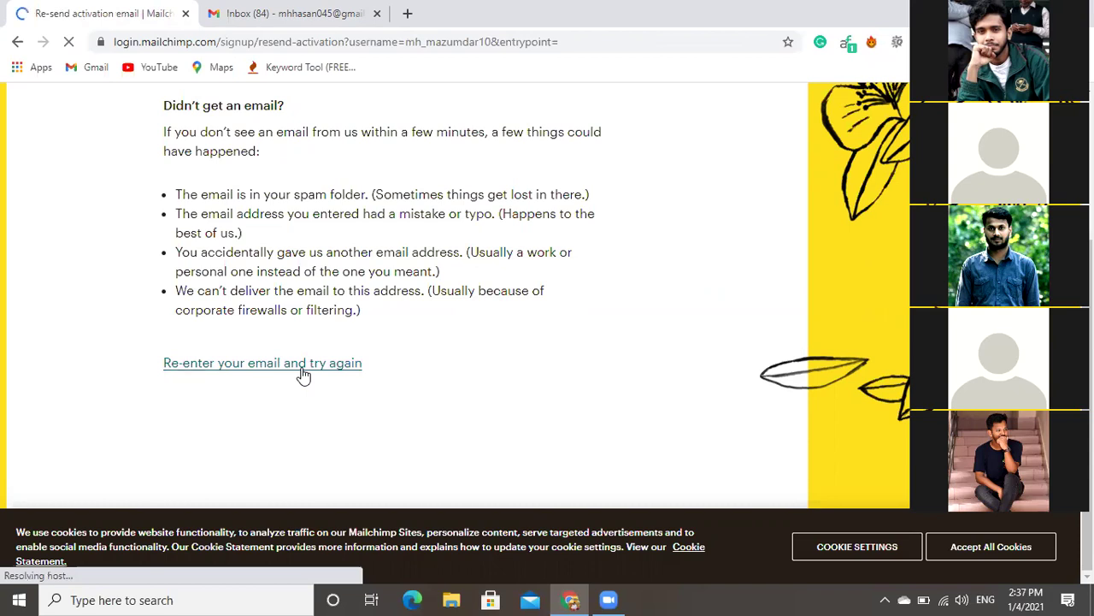
{"action": "left_click", "coordinate": [304, 364]}
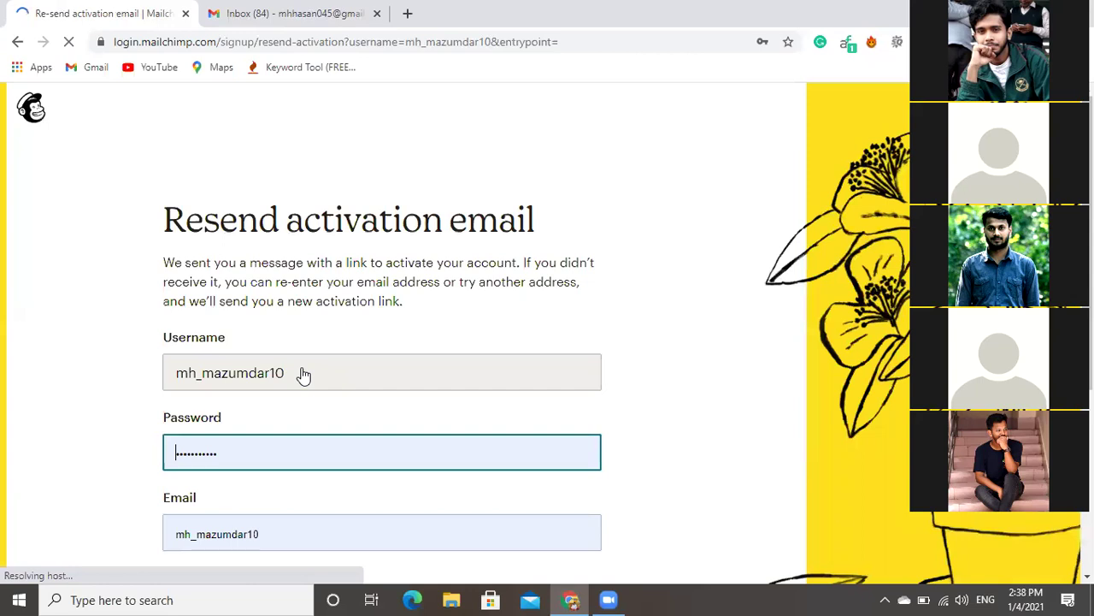
{"action": "scroll", "coordinate": [303, 375], "scroll_direction": "down", "scroll_amount": 3}
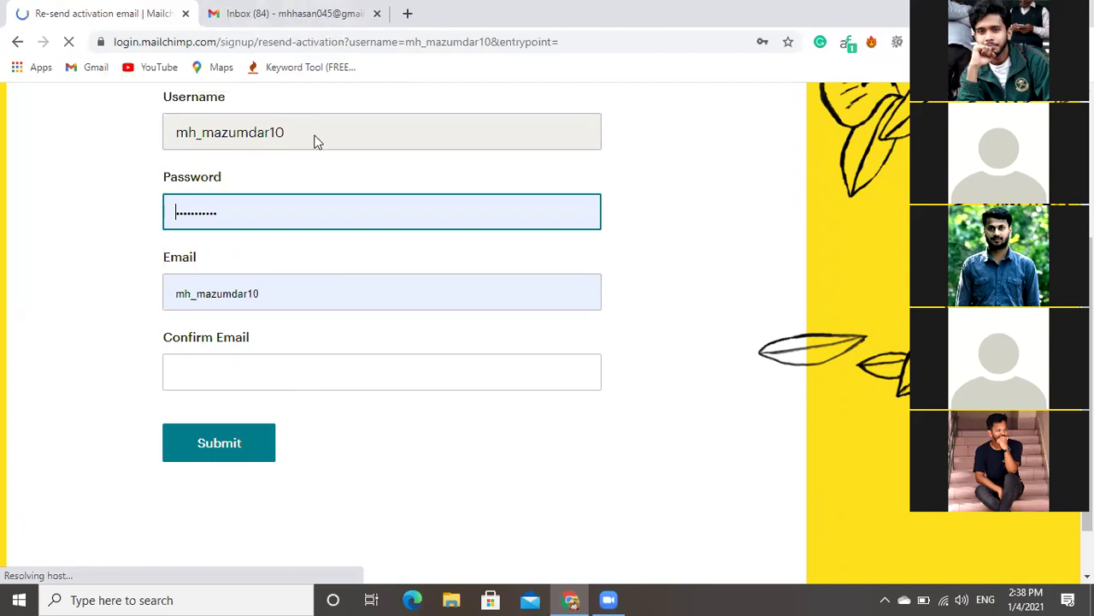
{"action": "scroll", "coordinate": [316, 141], "scroll_direction": "up", "scroll_amount": 2}
{"action": "scroll", "coordinate": [316, 141], "scroll_direction": "down", "scroll_amount": 3}
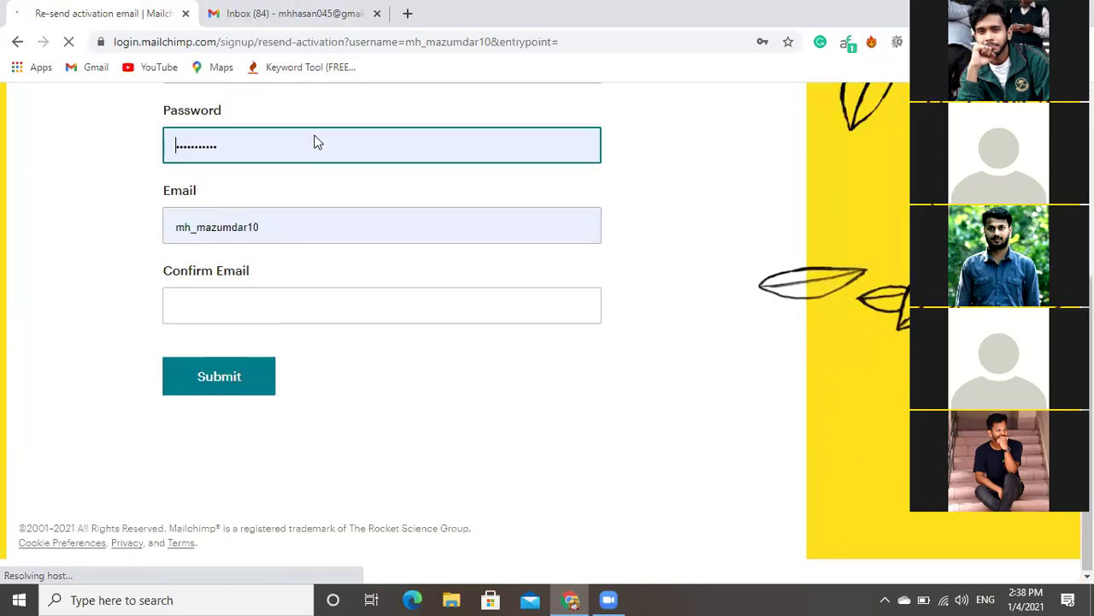
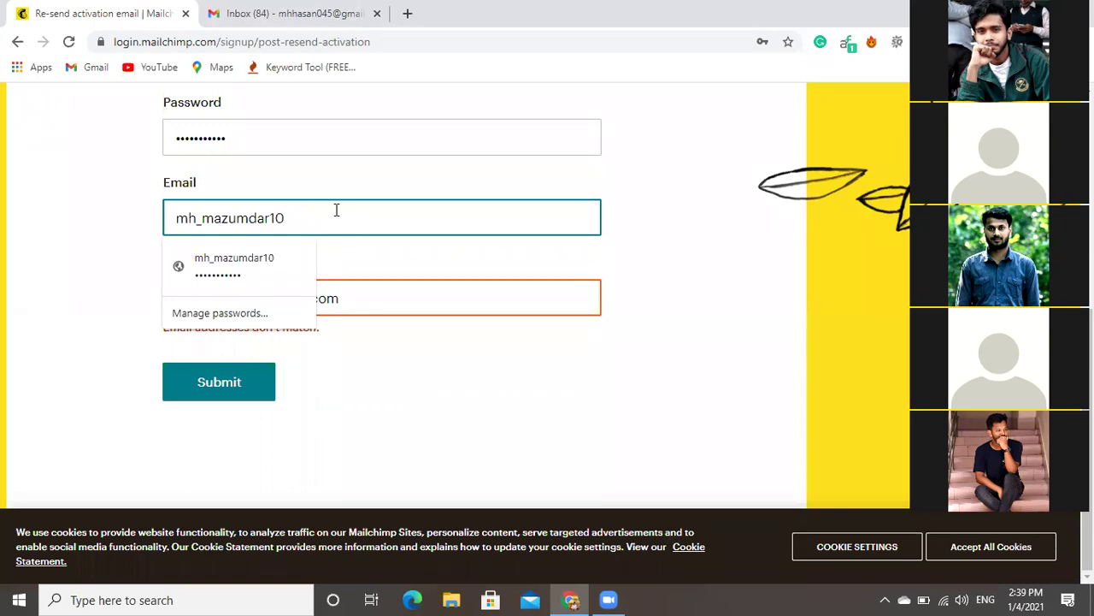
Replace the Email field with the correct confirmation address and resubmit the activation request.
{"action": "key", "text": "ctrl+a"}
{"action": "key", "text": "BackSpace"}
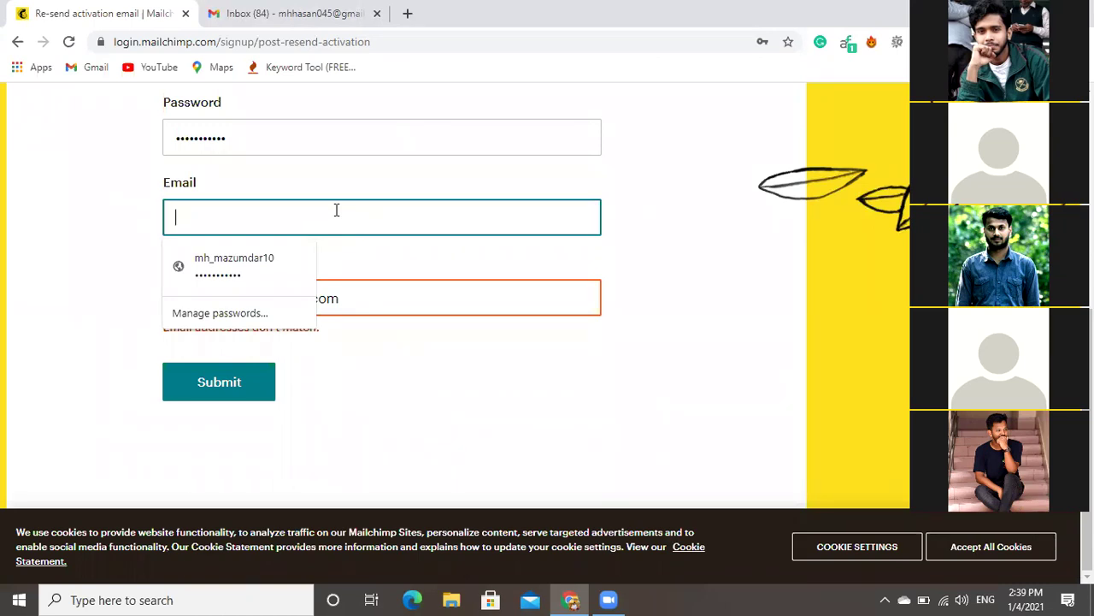
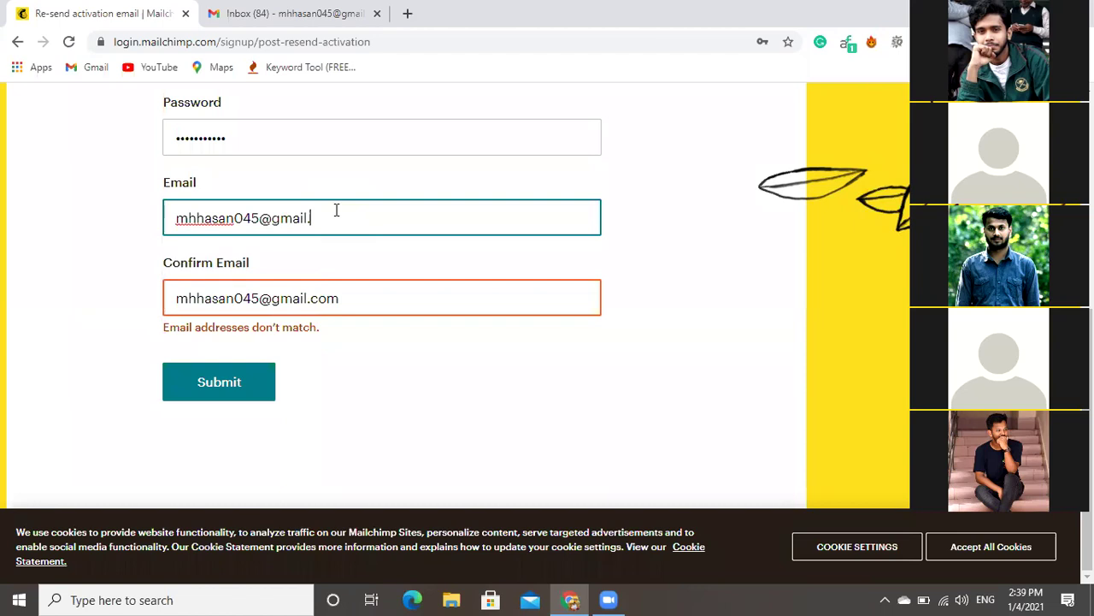
{"action": "left_click", "coordinate": [229, 384]}
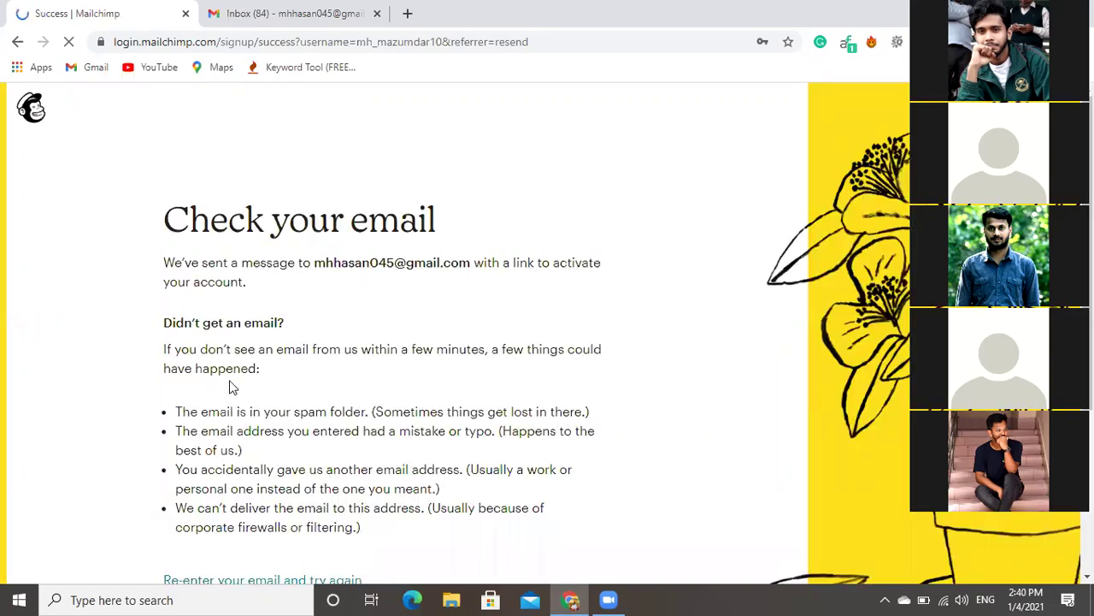
Review the 'Check your email' confirmation page, then switch to the Gmail inbox.
{"action": "scroll", "coordinate": [231, 388], "scroll_direction": "down", "scroll_amount": 3}
{"action": "scroll", "coordinate": [385, 333], "scroll_direction": "up", "scroll_amount": 2}
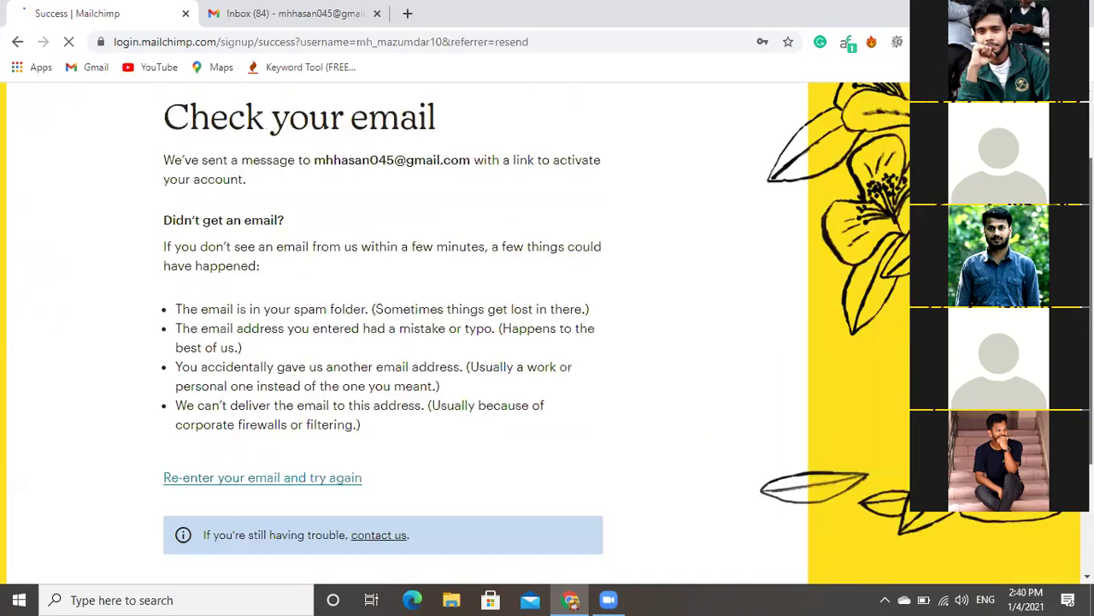
{"action": "scroll", "coordinate": [637, 268], "scroll_direction": "down", "scroll_amount": 1}
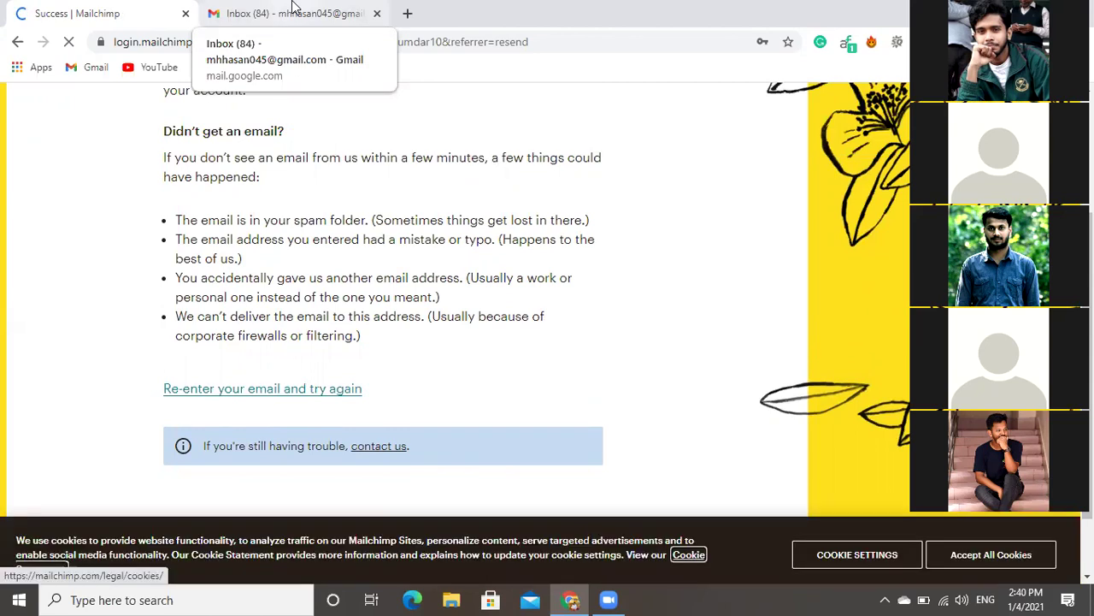
{"action": "left_click", "coordinate": [292, 7]}
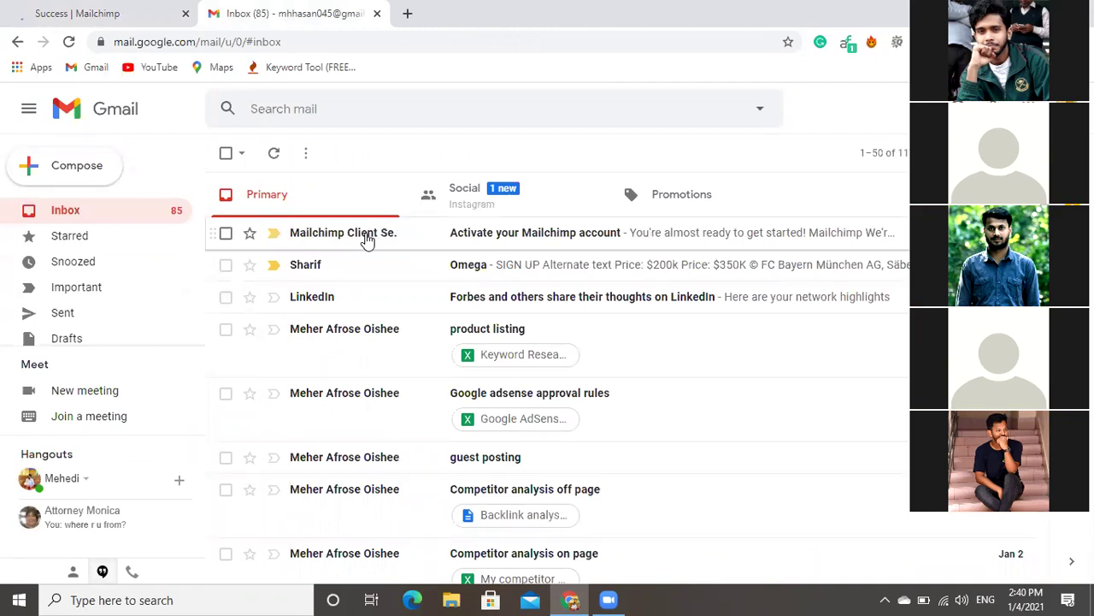
Open the 'Activate your Mailchimp account' email and follow its Activate Account link.
{"action": "left_click", "coordinate": [367, 240]}
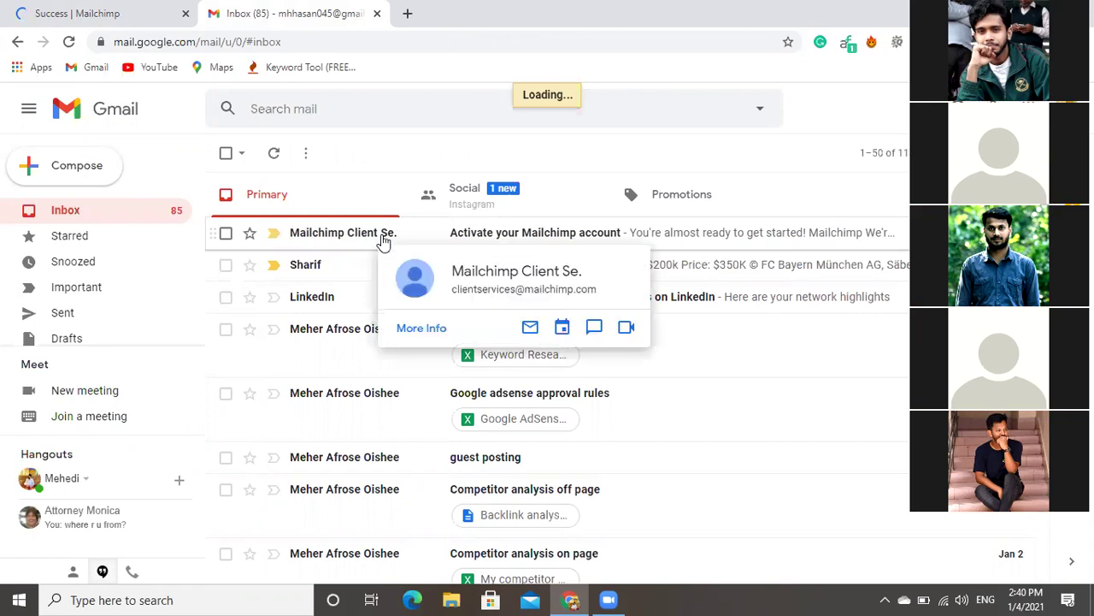
{"action": "left_click", "coordinate": [485, 242]}
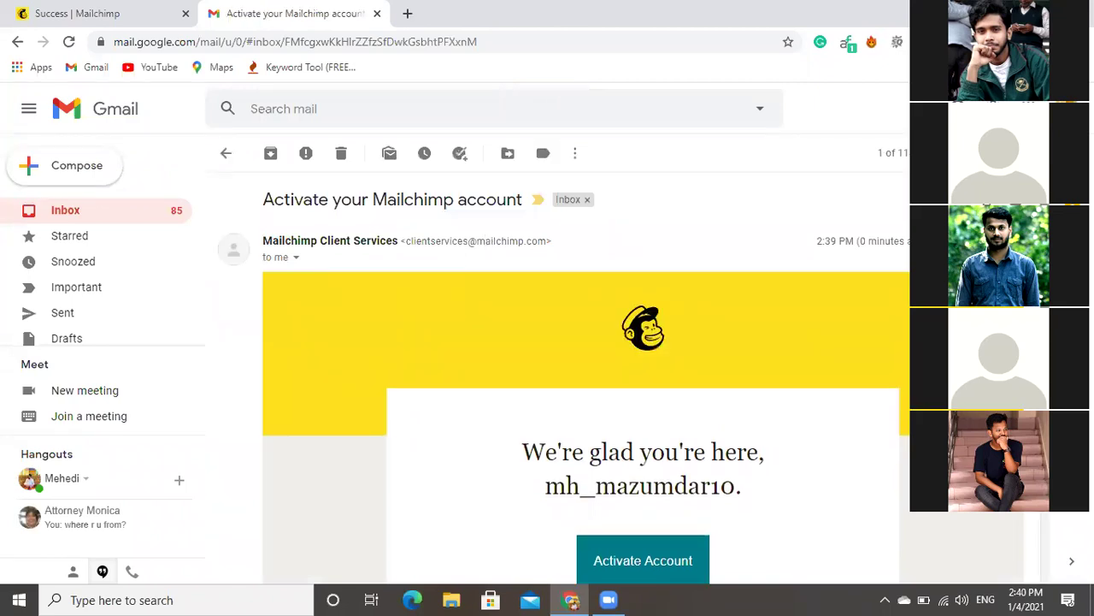
{"action": "scroll", "coordinate": [582, 385], "scroll_direction": "down", "scroll_amount": 1}
{"action": "scroll", "coordinate": [808, 385], "scroll_direction": "down", "scroll_amount": 2}
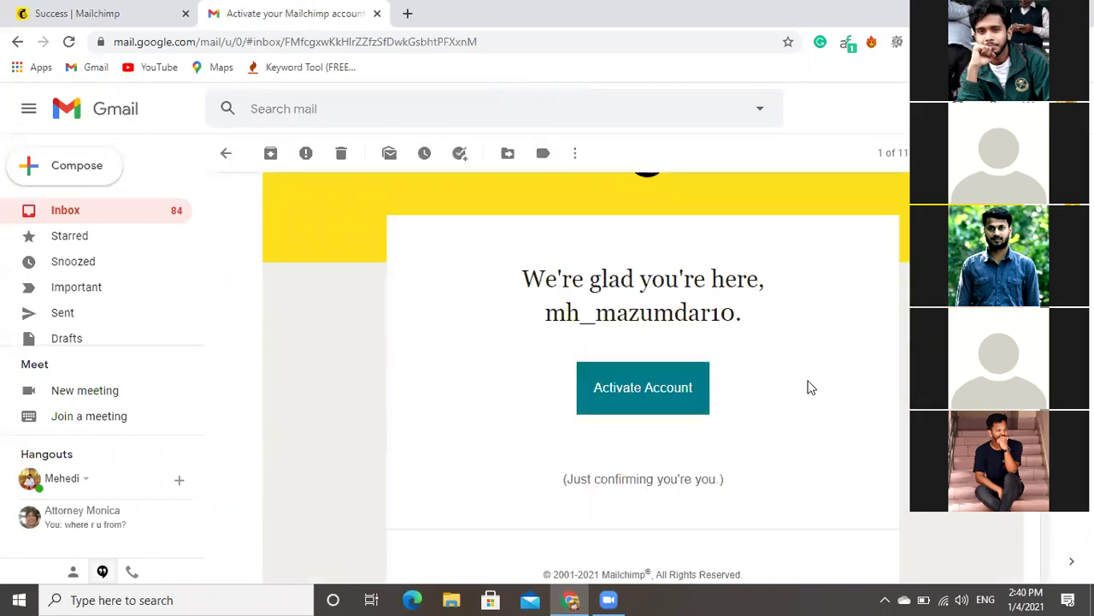
{"action": "left_click", "coordinate": [674, 390]}
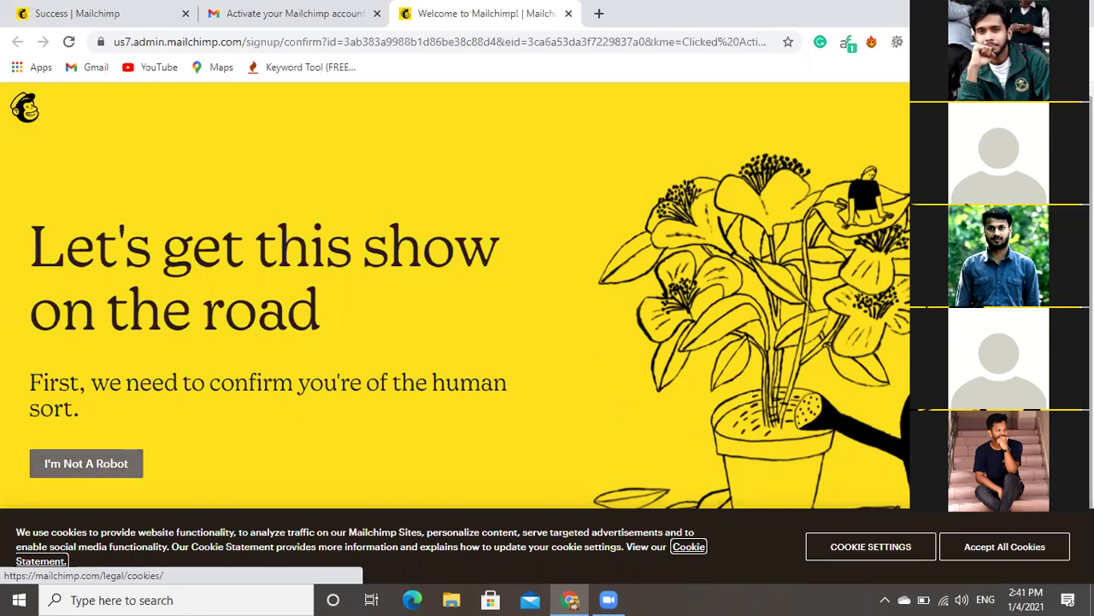
Confirm 'I'm Not A Robot' to reach the Account Set Up plan step.
{"action": "scroll", "coordinate": [94, 484], "scroll_direction": "down", "scroll_amount": 1}
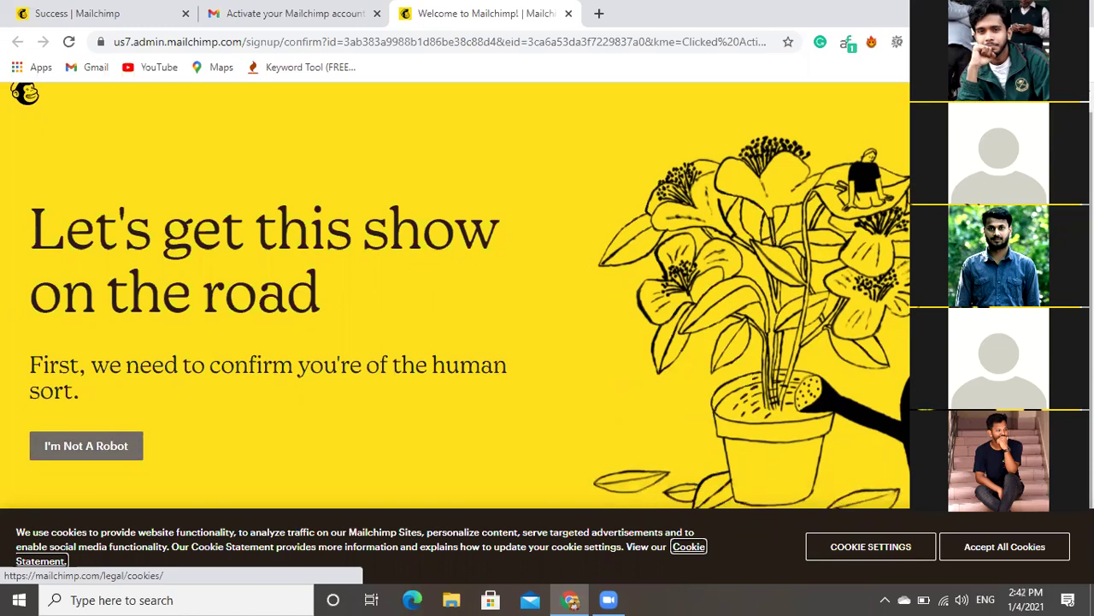
{"action": "left_click", "coordinate": [96, 452]}
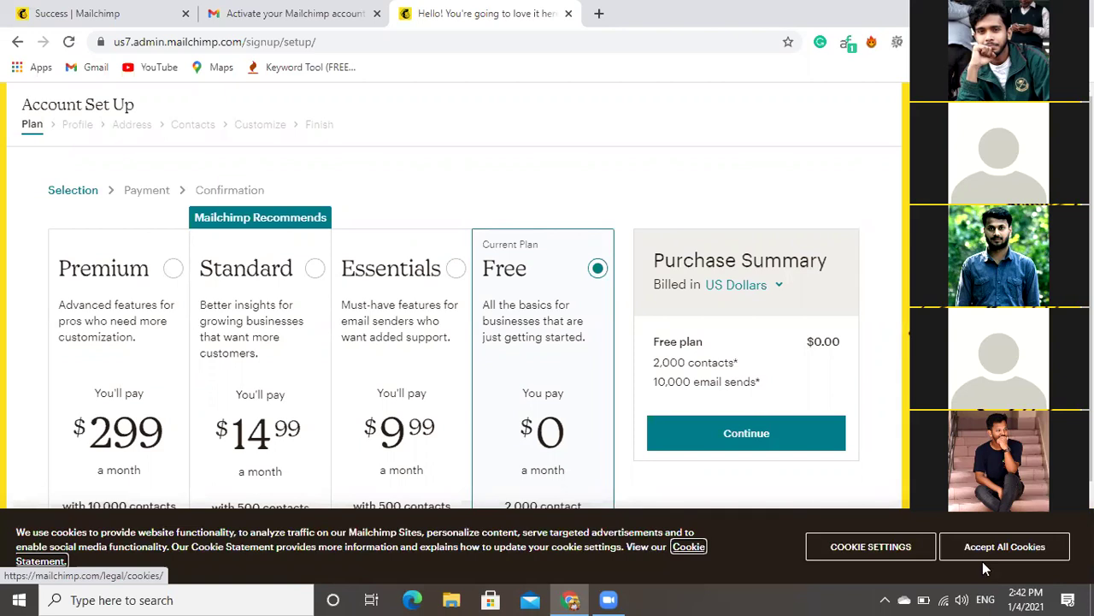
{"action": "scroll", "coordinate": [972, 549], "scroll_direction": "down", "scroll_amount": 1}
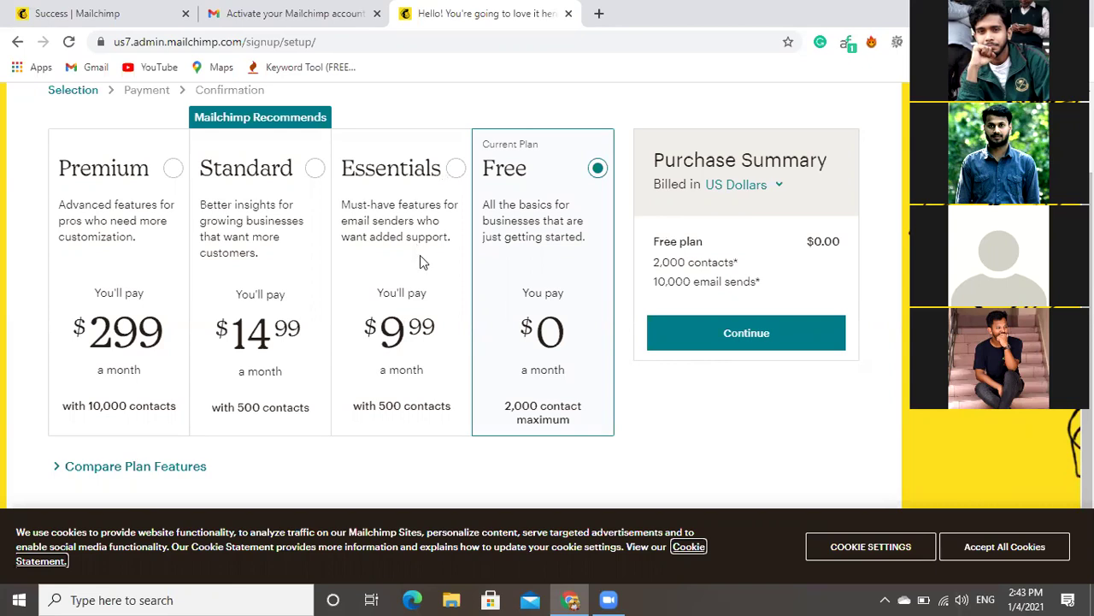
{"action": "scroll", "coordinate": [481, 325], "scroll_direction": "up", "scroll_amount": 2}
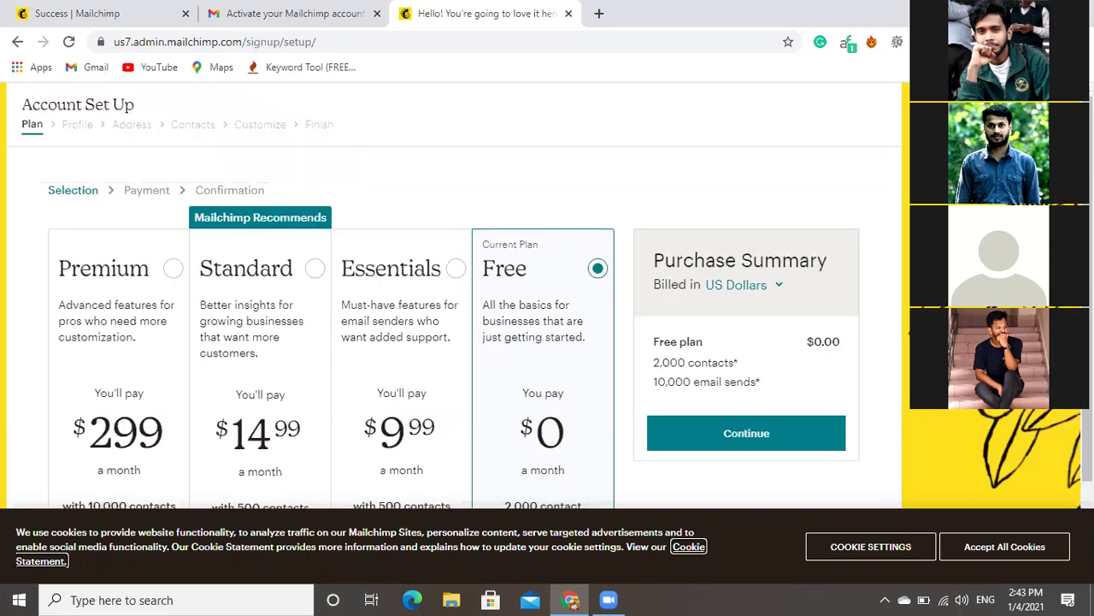
{"action": "scroll", "coordinate": [454, 275], "scroll_direction": "down", "scroll_amount": 2}
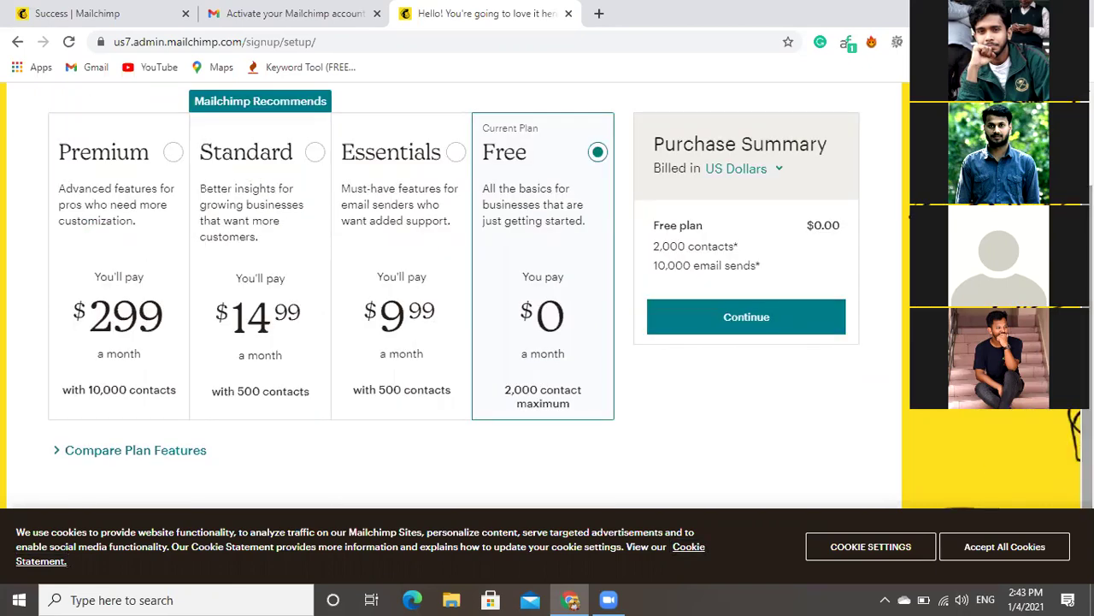
Expand the plan feature comparison and accept all cookies to dismiss the banner.
{"action": "left_click", "coordinate": [118, 459]}
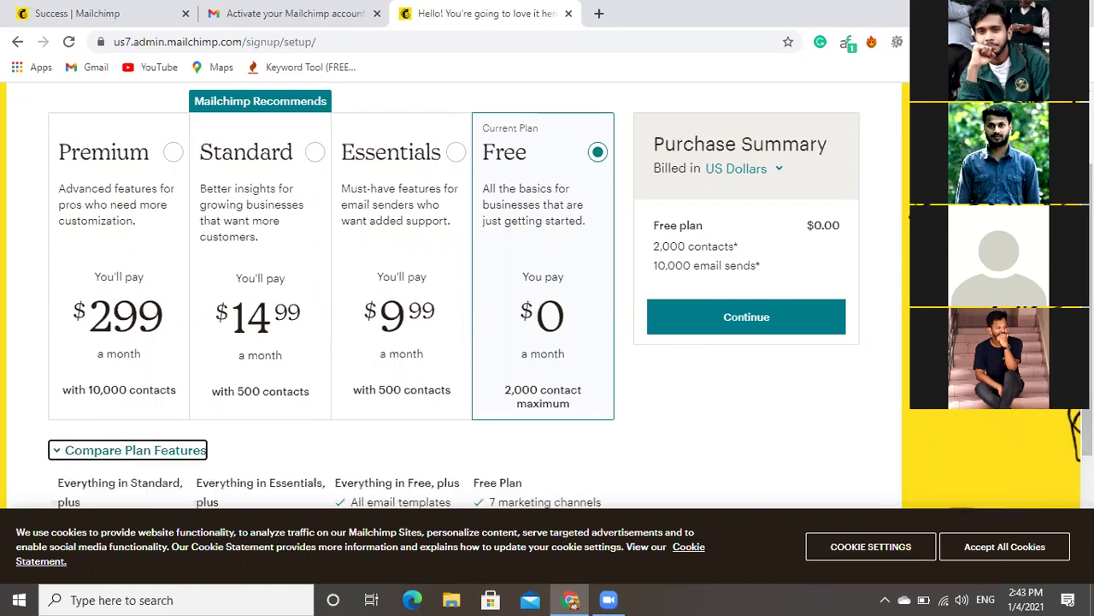
{"action": "scroll", "coordinate": [1076, 432], "scroll_direction": "down", "scroll_amount": 2}
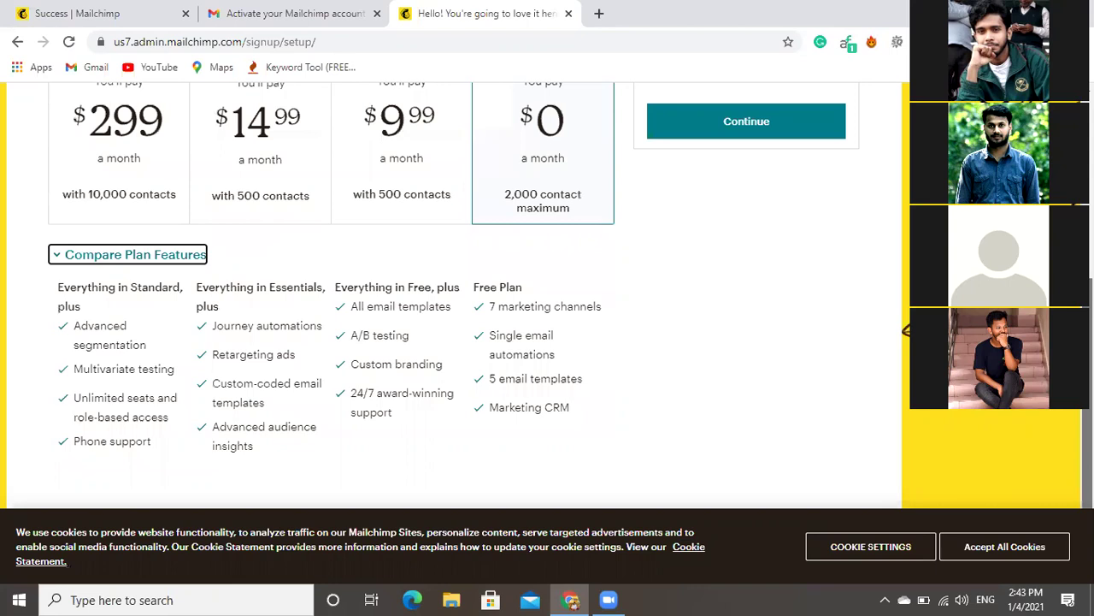
{"action": "left_click", "coordinate": [1009, 545]}
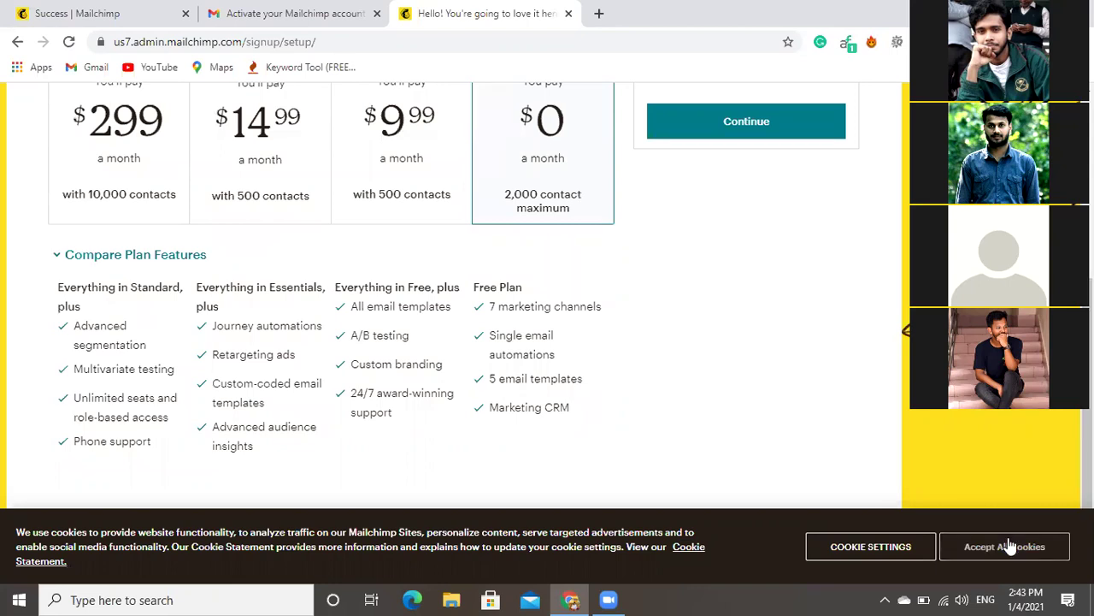
{"action": "left_click", "coordinate": [1009, 545]}
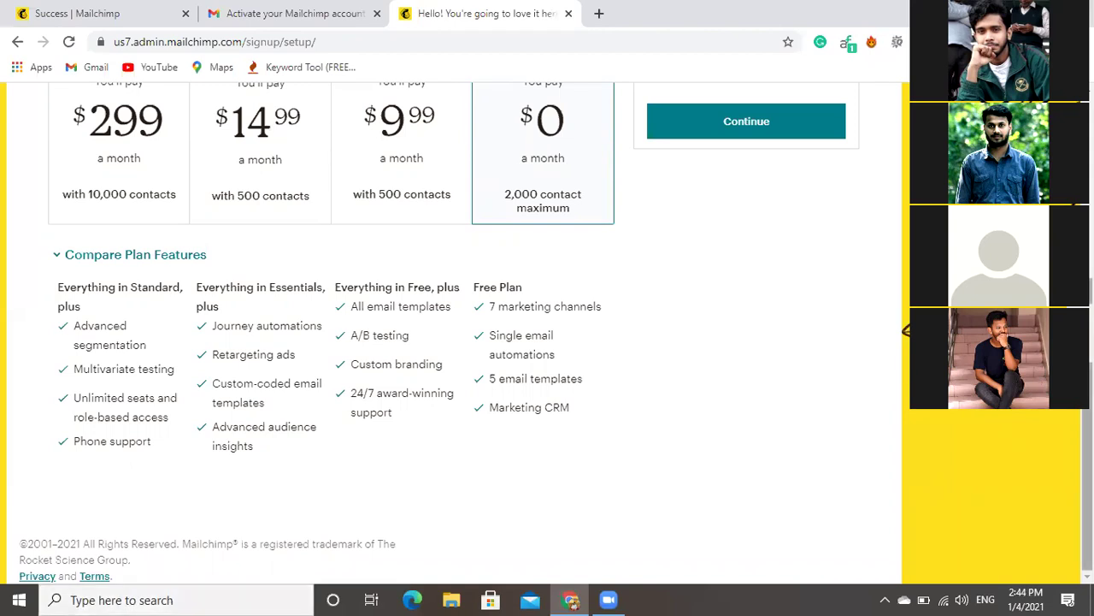
{"action": "scroll", "coordinate": [720, 251], "scroll_direction": "up", "scroll_amount": 2}
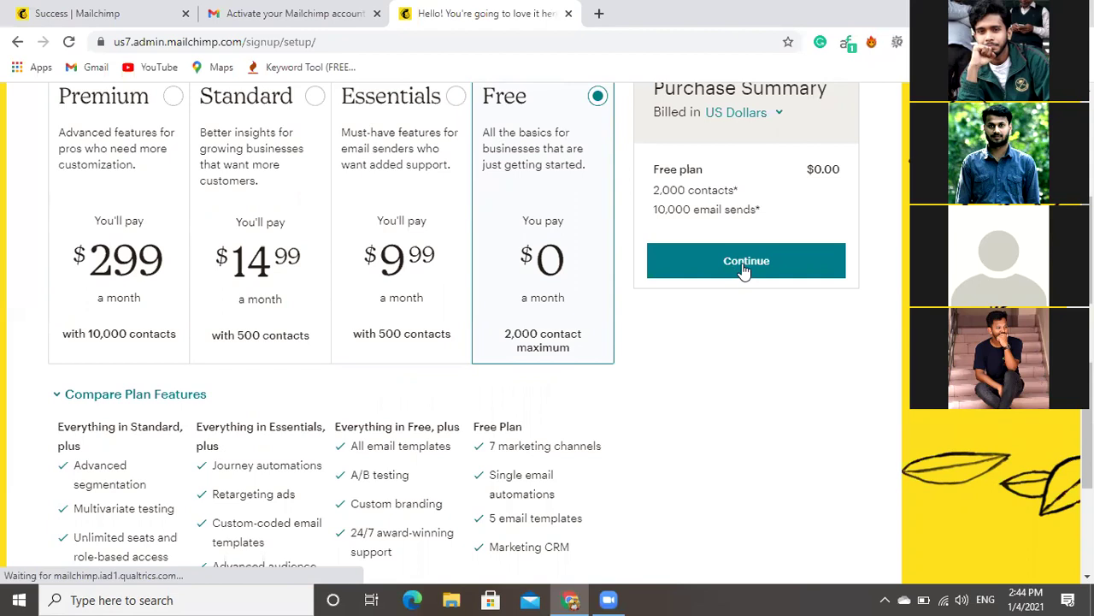
Continue with the Free plan and close the feedback survey panel.
{"action": "left_click", "coordinate": [744, 270]}
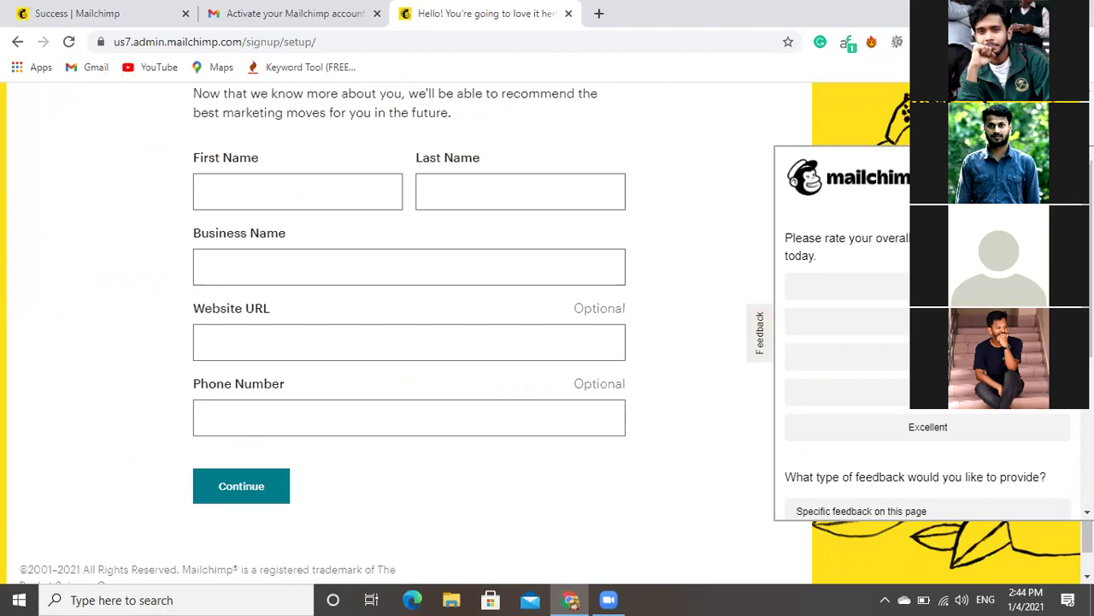
{"action": "left_click", "coordinate": [810, 301]}
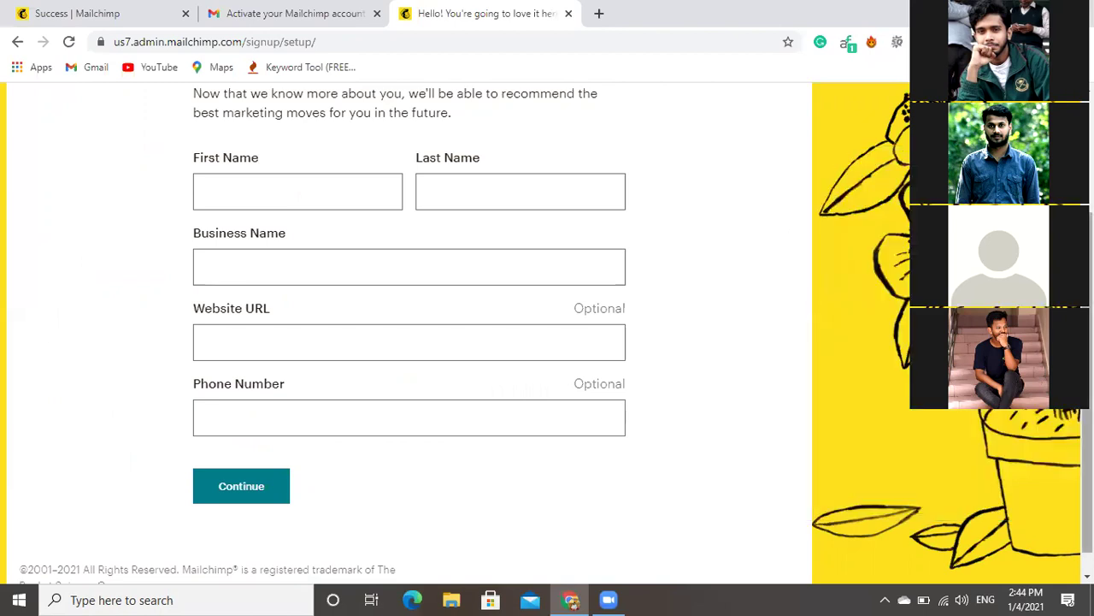
{"action": "scroll", "coordinate": [411, 334], "scroll_direction": "up", "scroll_amount": 1}
{"action": "scroll", "coordinate": [410, 334], "scroll_direction": "up", "scroll_amount": 1}
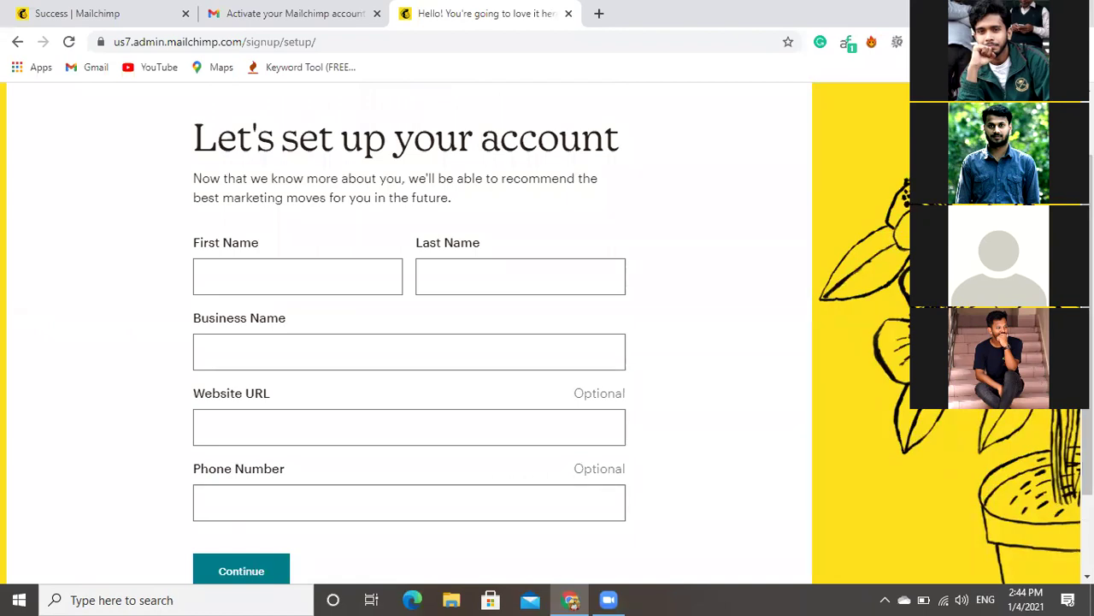
Fill in the first name, last name and business name fields.
{"action": "left_click", "coordinate": [297, 276]}
{"action": "left_click", "coordinate": [332, 281]}
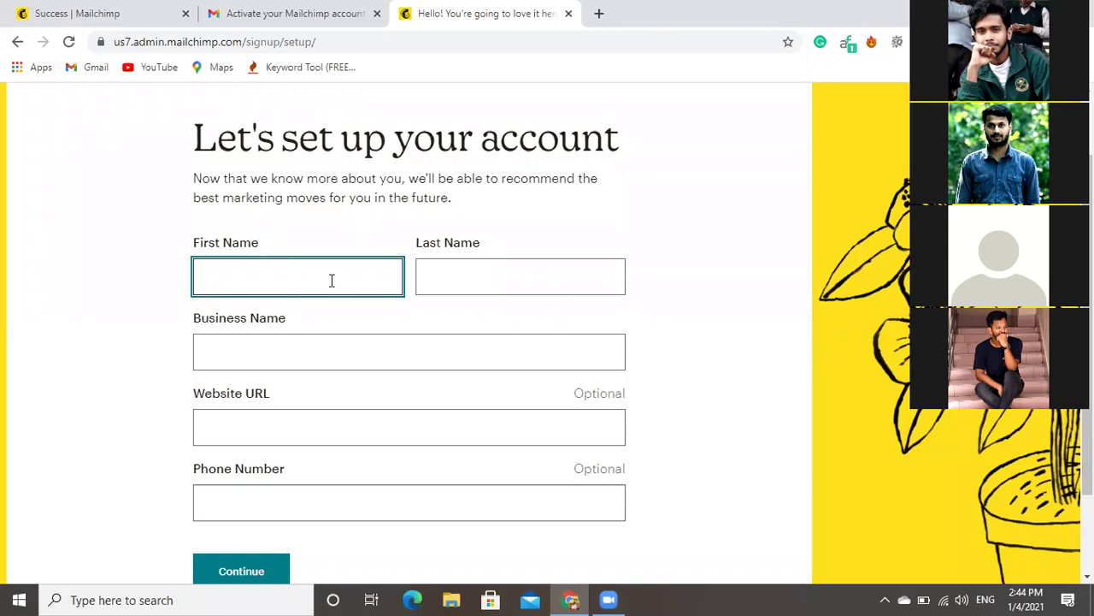
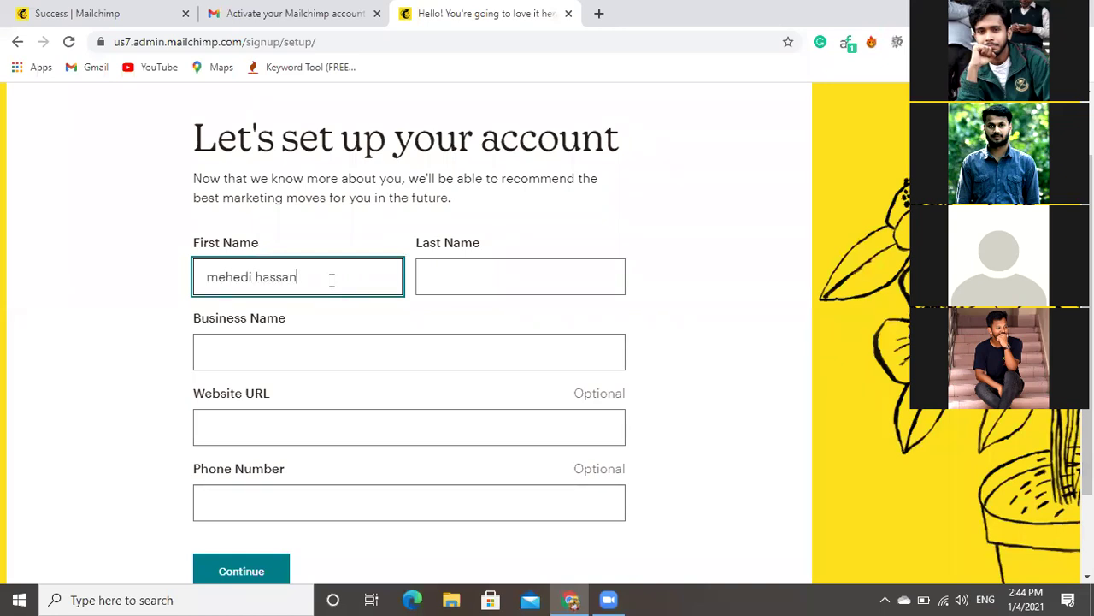
{"action": "left_click", "coordinate": [466, 283]}
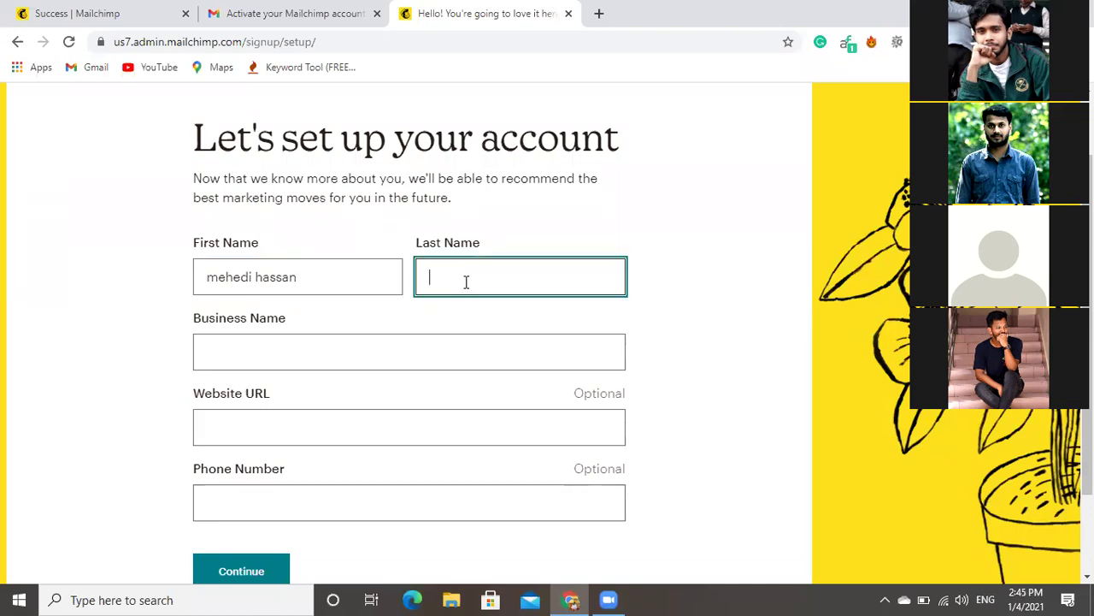
{"action": "left_click", "coordinate": [288, 360]}
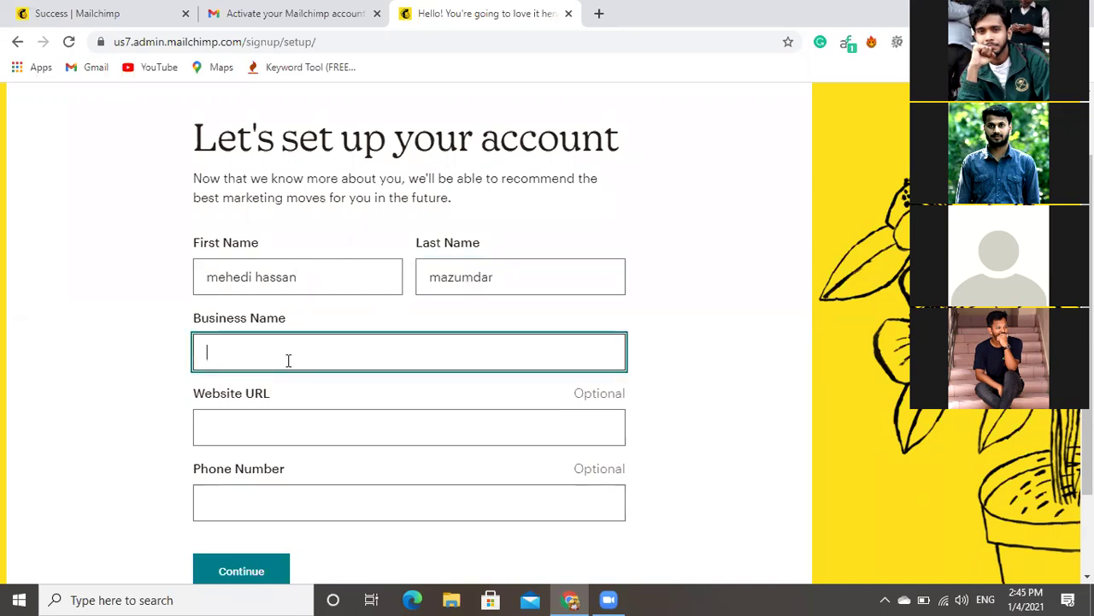
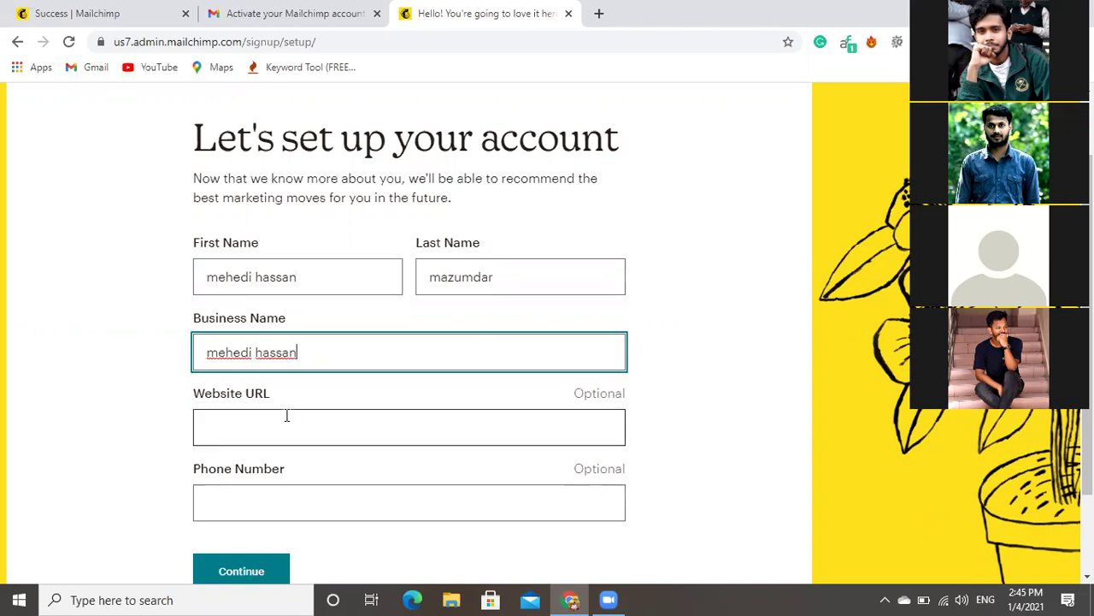
Fill the phone number from a saved suggestion with a leading 0, and opt in to offer calls.
{"action": "left_click", "coordinate": [274, 411]}
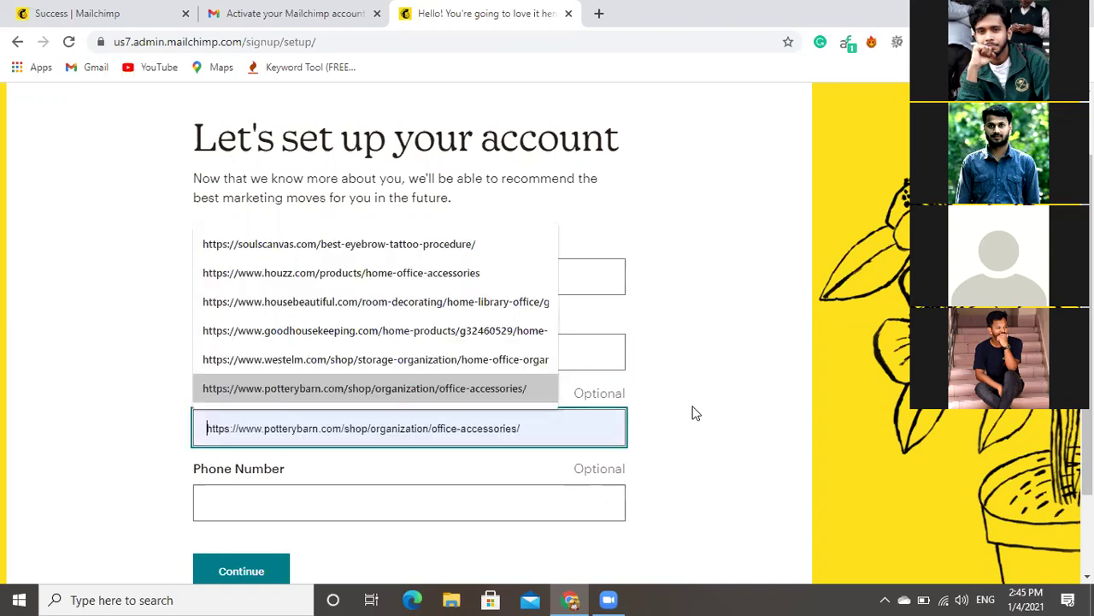
{"action": "scroll", "coordinate": [691, 411], "scroll_direction": "down", "scroll_amount": 2}
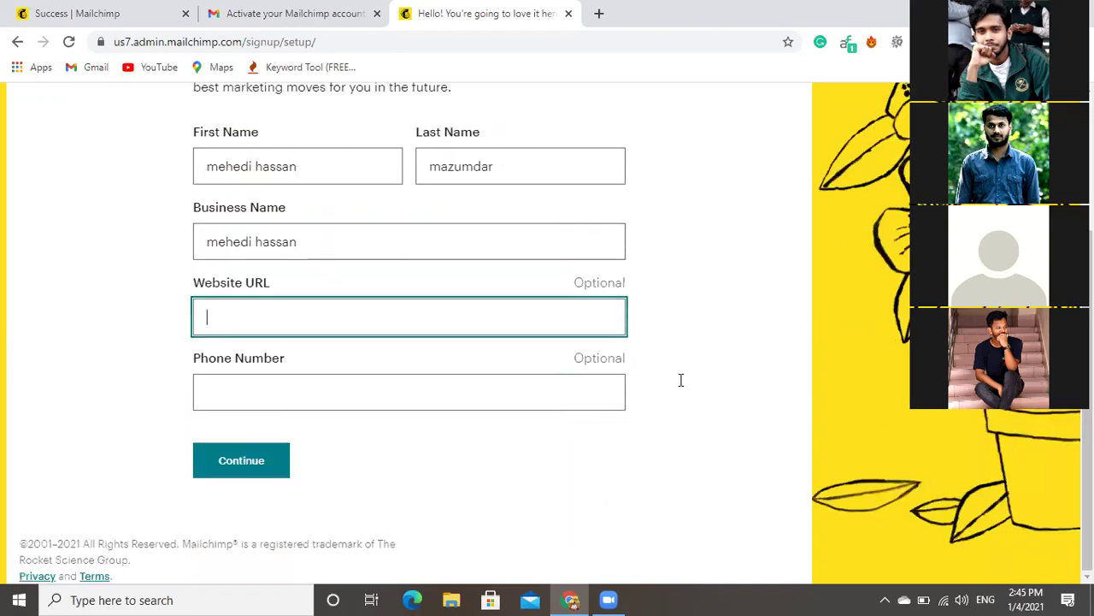
{"action": "left_click", "coordinate": [268, 404]}
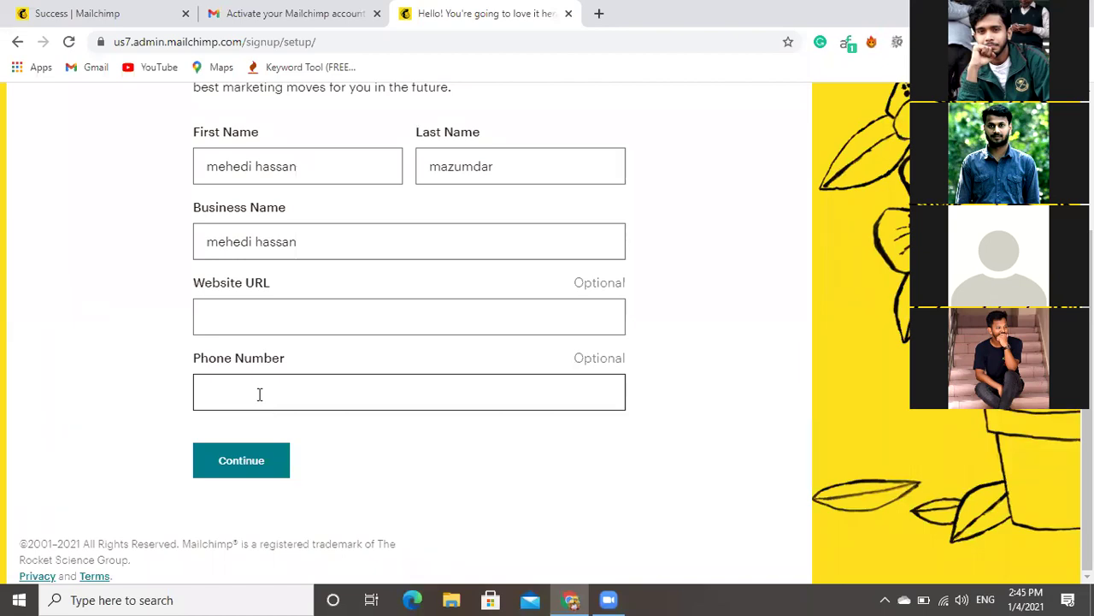
{"action": "left_click", "coordinate": [259, 394]}
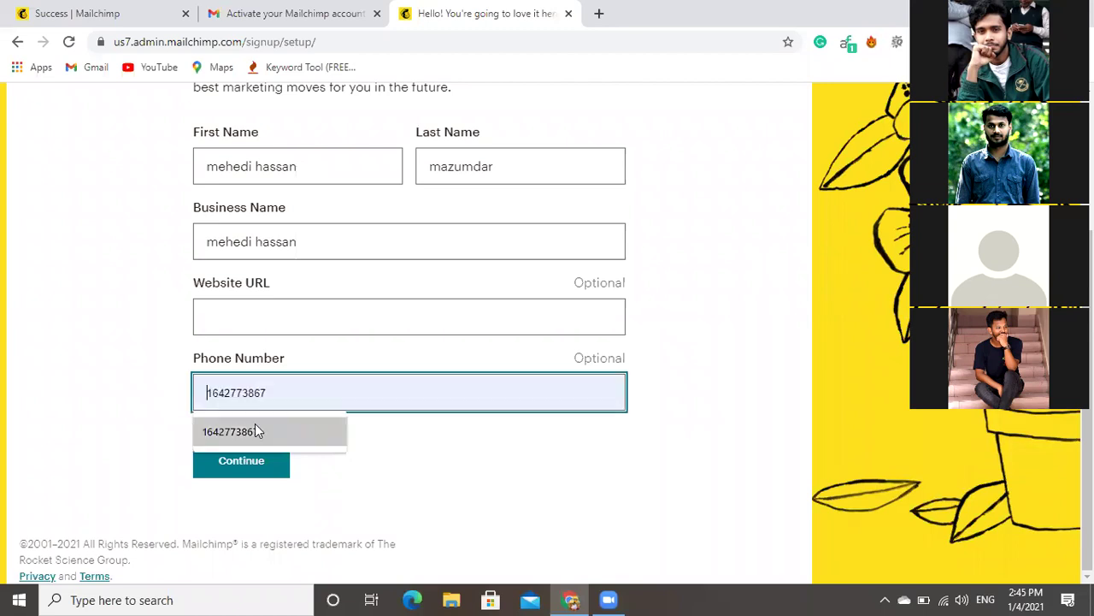
{"action": "left_click", "coordinate": [255, 430]}
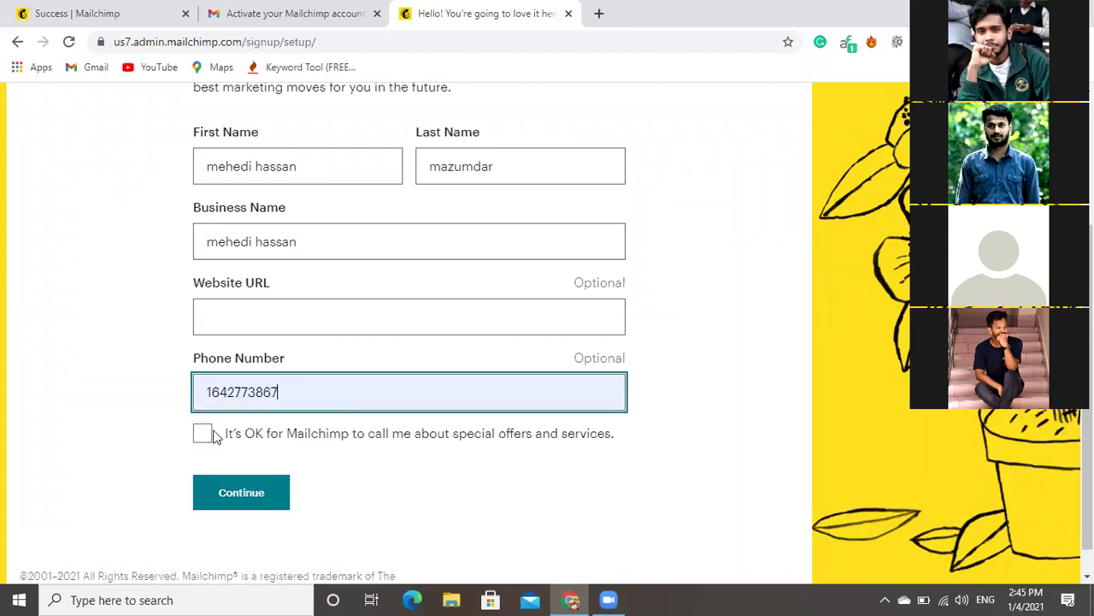
{"action": "left_click", "coordinate": [215, 430]}
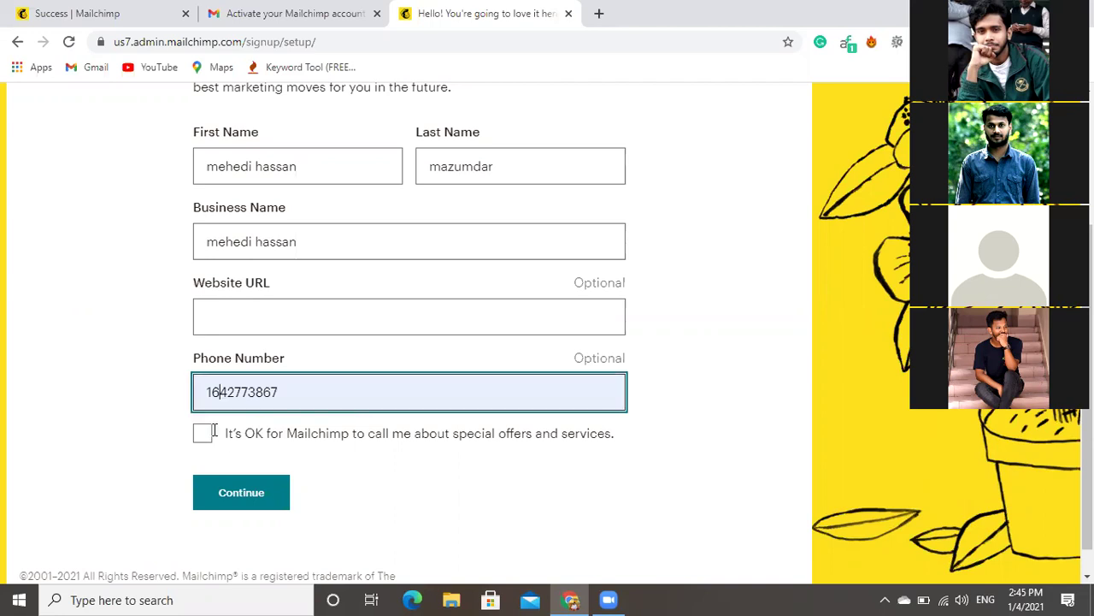
{"action": "left_click", "coordinate": [210, 391]}
{"action": "type", "text": "0"}
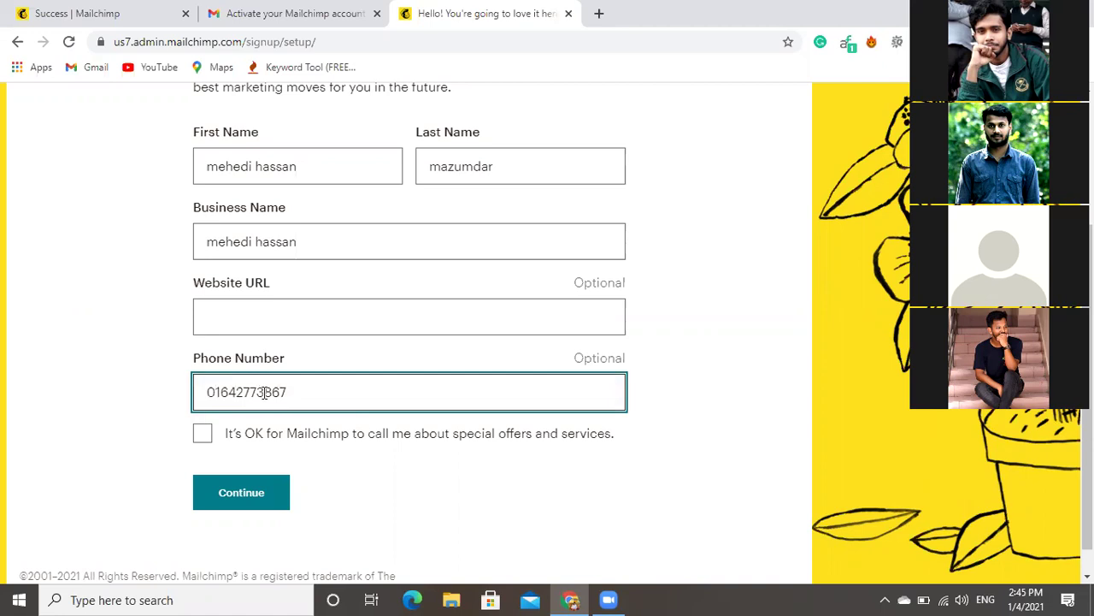
{"action": "left_click", "coordinate": [203, 438]}
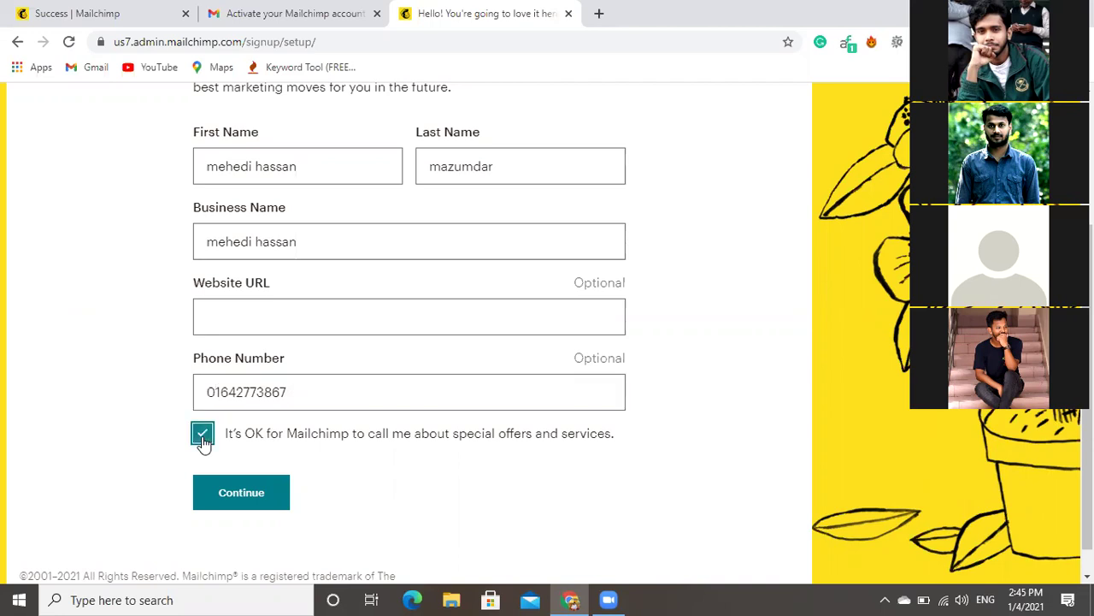
Submit the profile details and review the address step.
{"action": "left_click", "coordinate": [268, 503]}
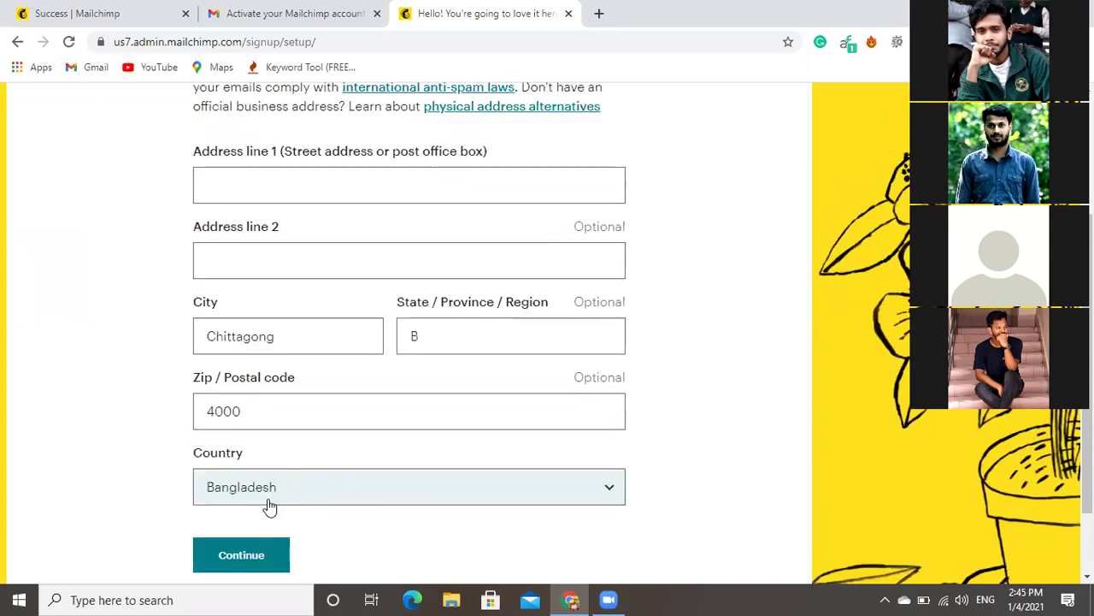
{"action": "scroll", "coordinate": [269, 506], "scroll_direction": "down", "scroll_amount": 1}
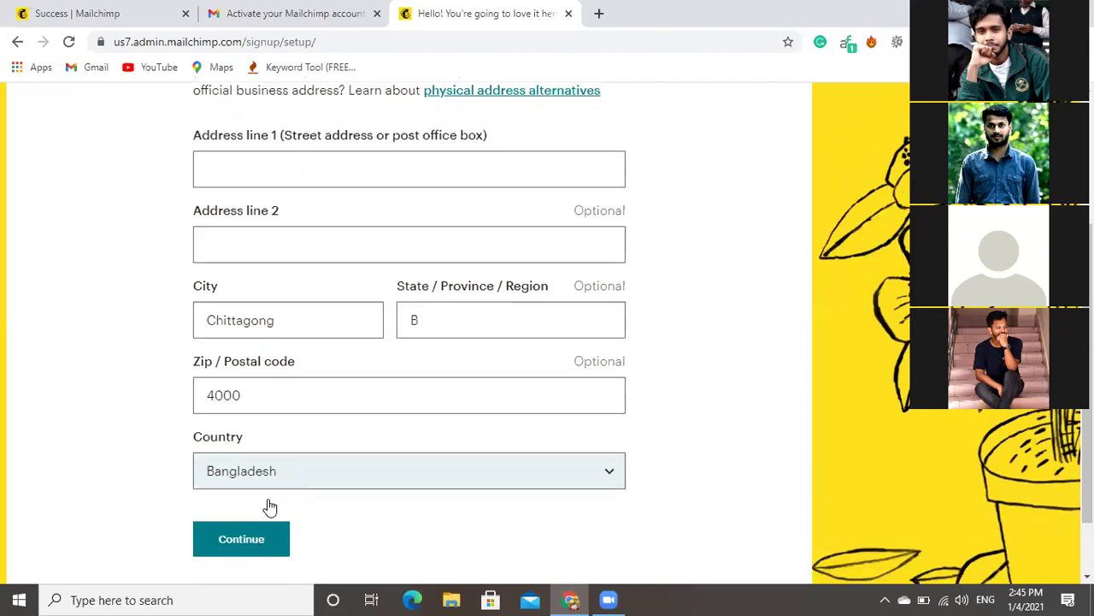
{"action": "scroll", "coordinate": [269, 505], "scroll_direction": "up", "scroll_amount": 3}
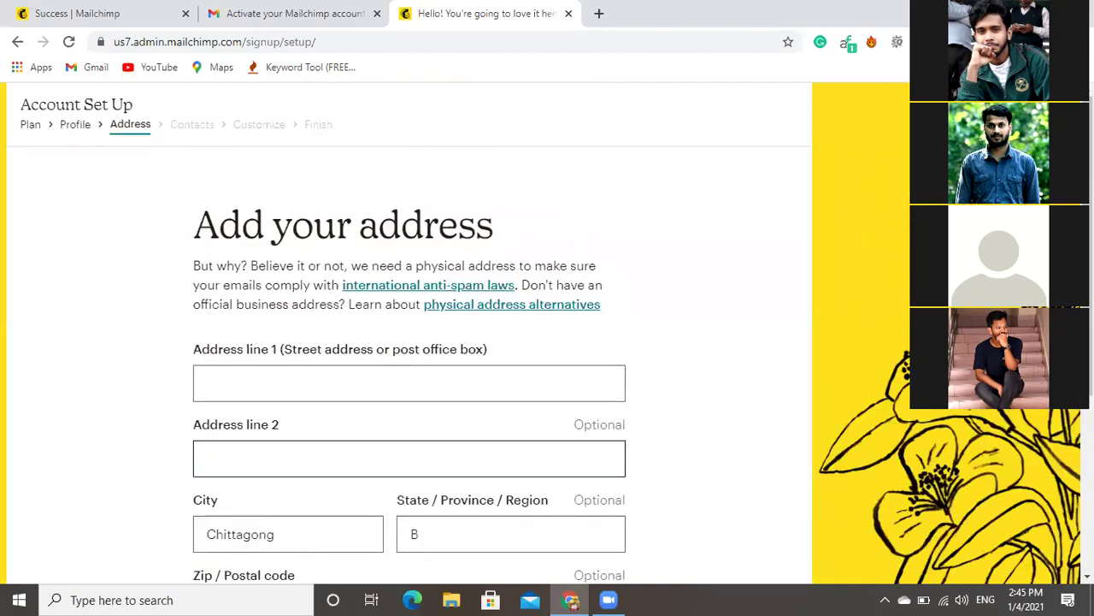
{"action": "scroll", "coordinate": [270, 499], "scroll_direction": "down", "scroll_amount": 4}
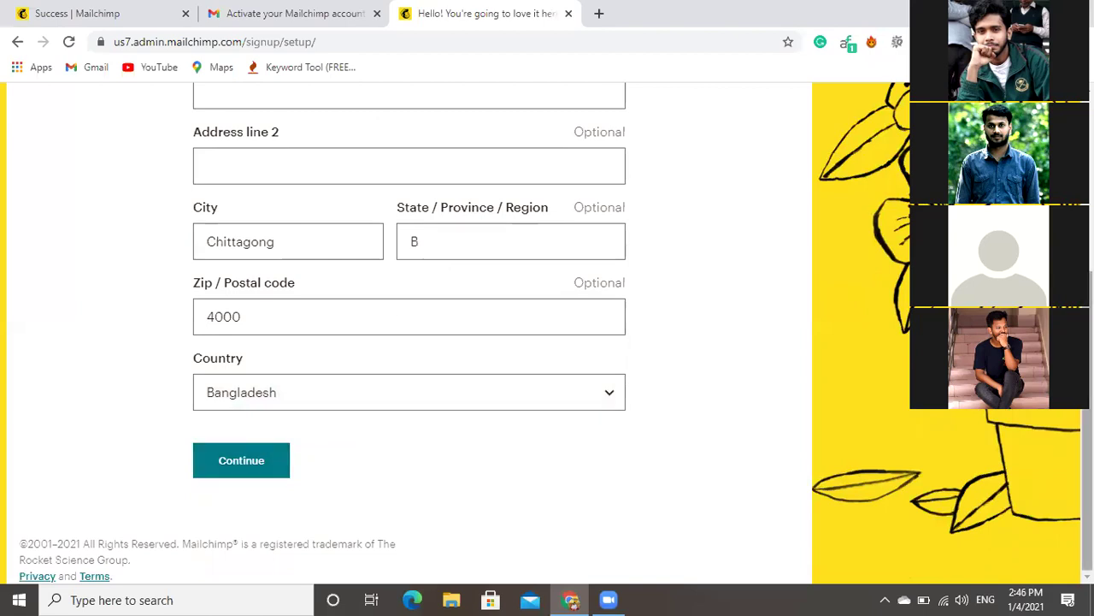
{"action": "scroll", "coordinate": [410, 334], "scroll_direction": "up", "scroll_amount": 1}
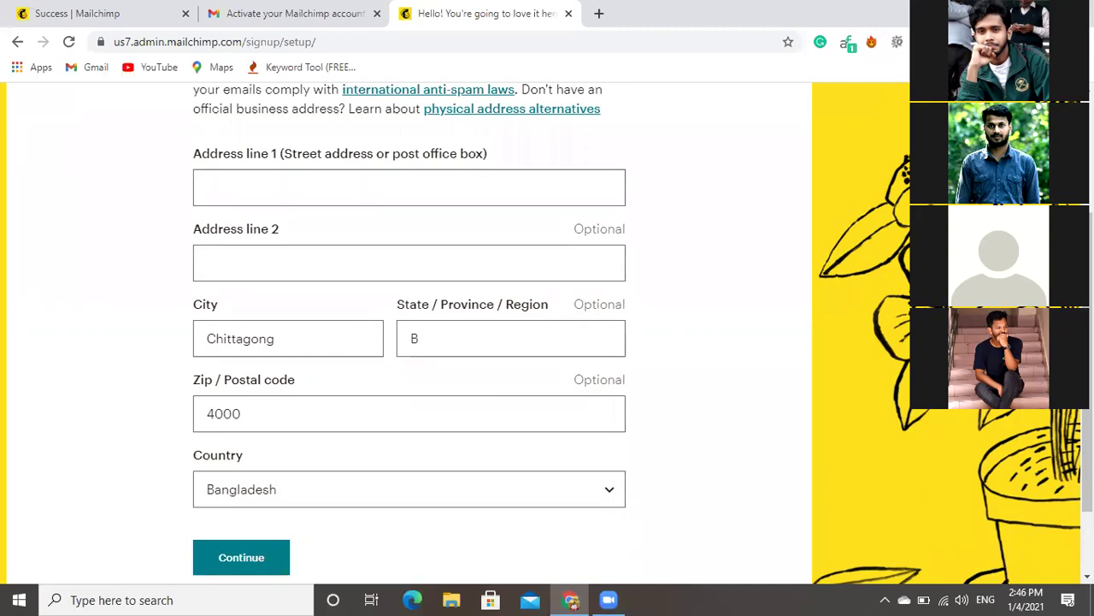
Enter the street address in Address line 1 and copy it into Address line 2.
{"action": "left_click", "coordinate": [268, 191]}
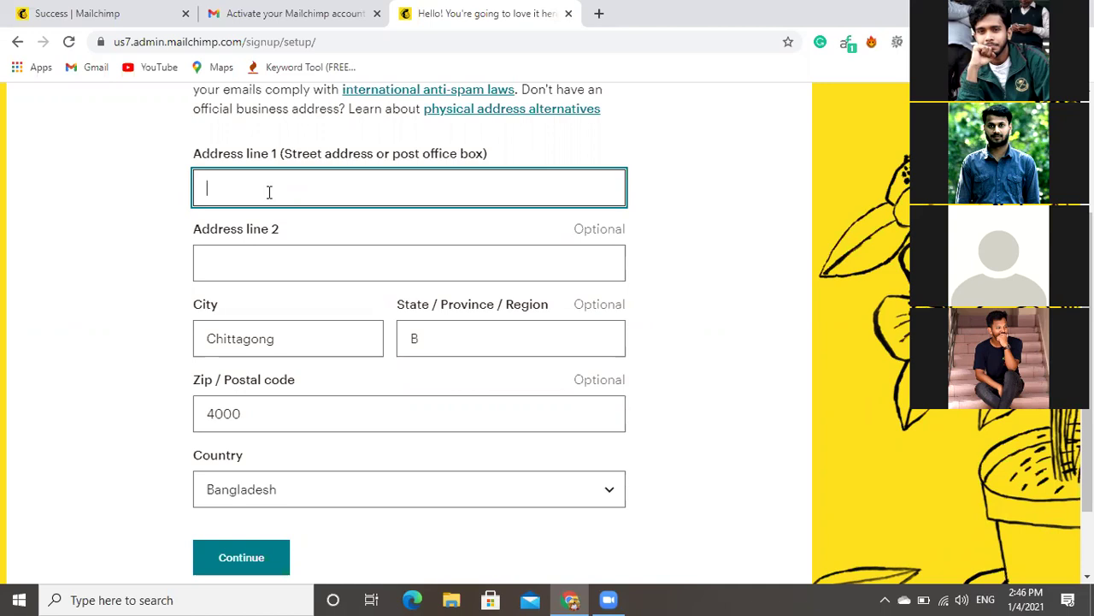
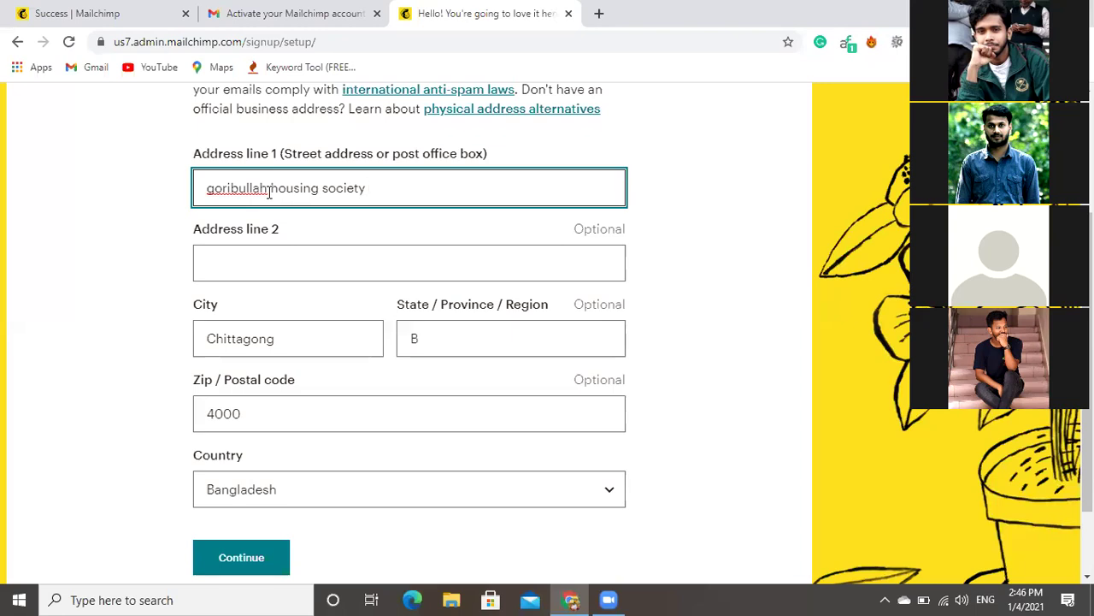
{"action": "left_click_drag", "start_coordinate": [374, 188], "coordinate": [197, 190]}
{"action": "key", "text": "ctrl+c"}
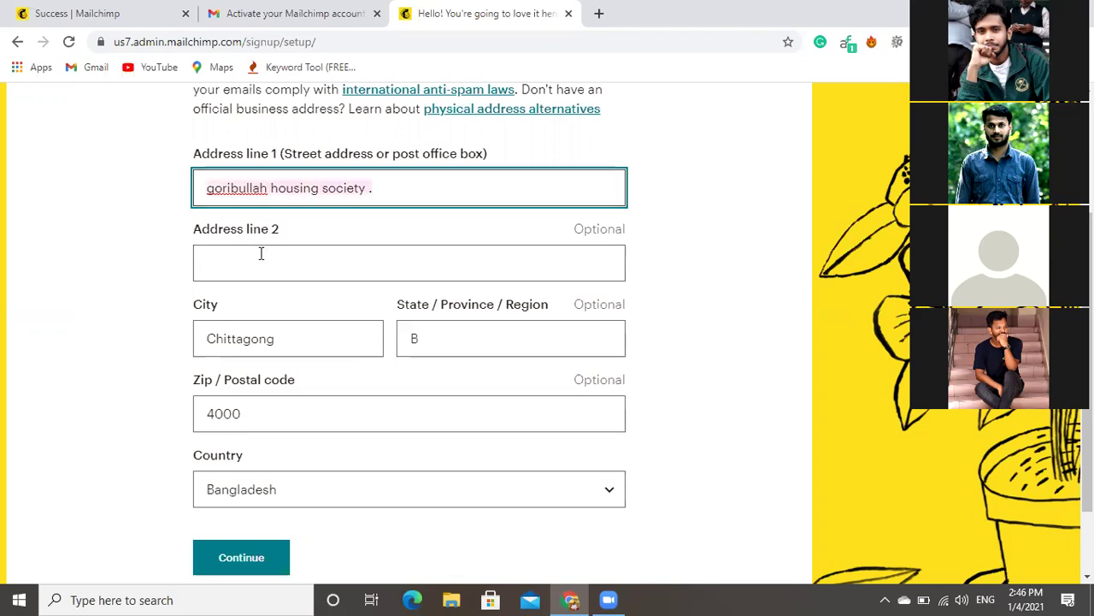
{"action": "left_click", "coordinate": [264, 271]}
{"action": "key", "text": "ctrl+v"}
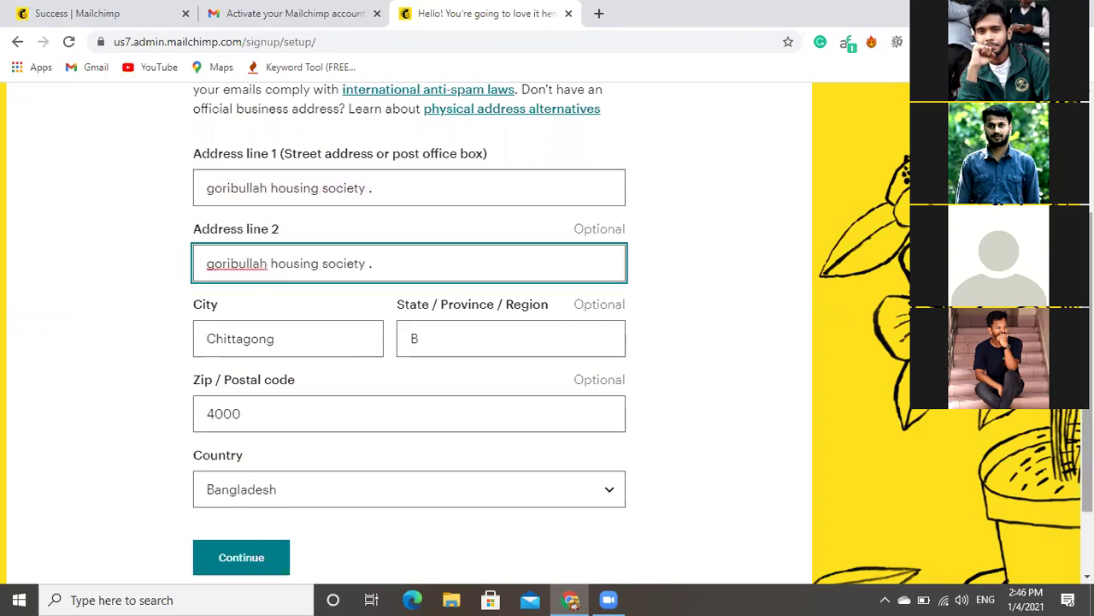
{"action": "scroll", "coordinate": [409, 342], "scroll_direction": "down", "scroll_amount": 2}
Submit the business address to reach the contacts question.
{"action": "left_click", "coordinate": [224, 466]}
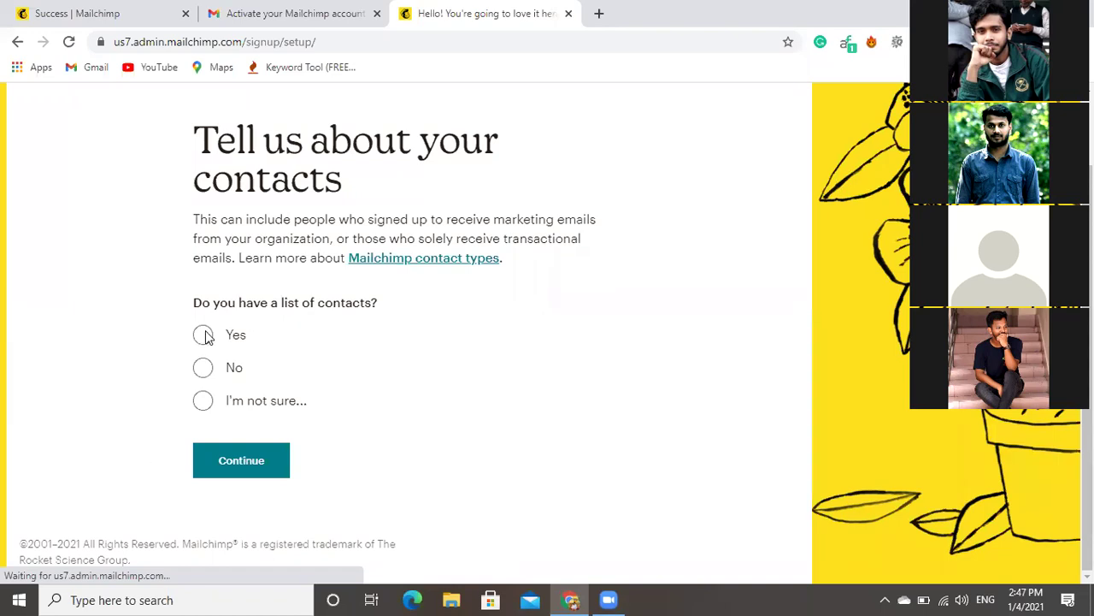
Answer that you have a contact list of 500 or less and continue.
{"action": "scroll", "coordinate": [261, 459], "scroll_direction": "up", "scroll_amount": 1}
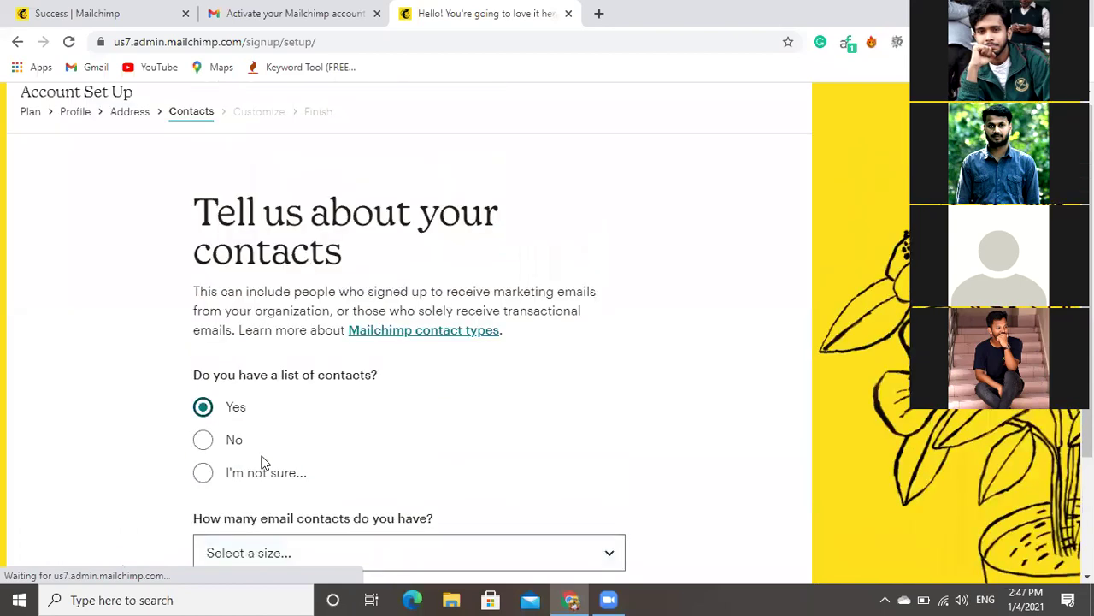
{"action": "scroll", "coordinate": [390, 474], "scroll_direction": "down", "scroll_amount": 2}
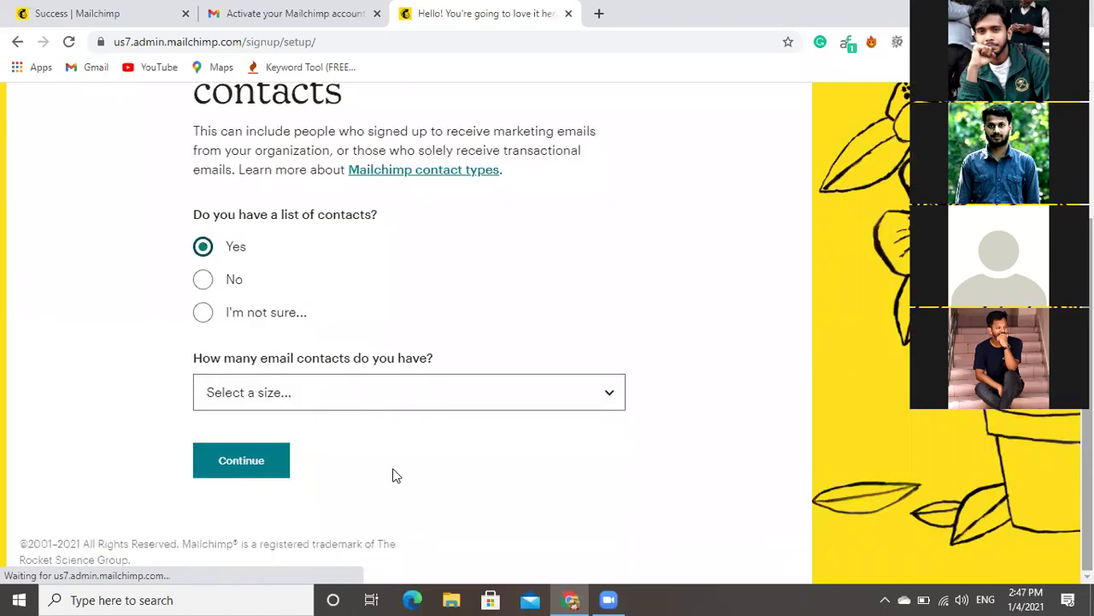
{"action": "left_click", "coordinate": [617, 398]}
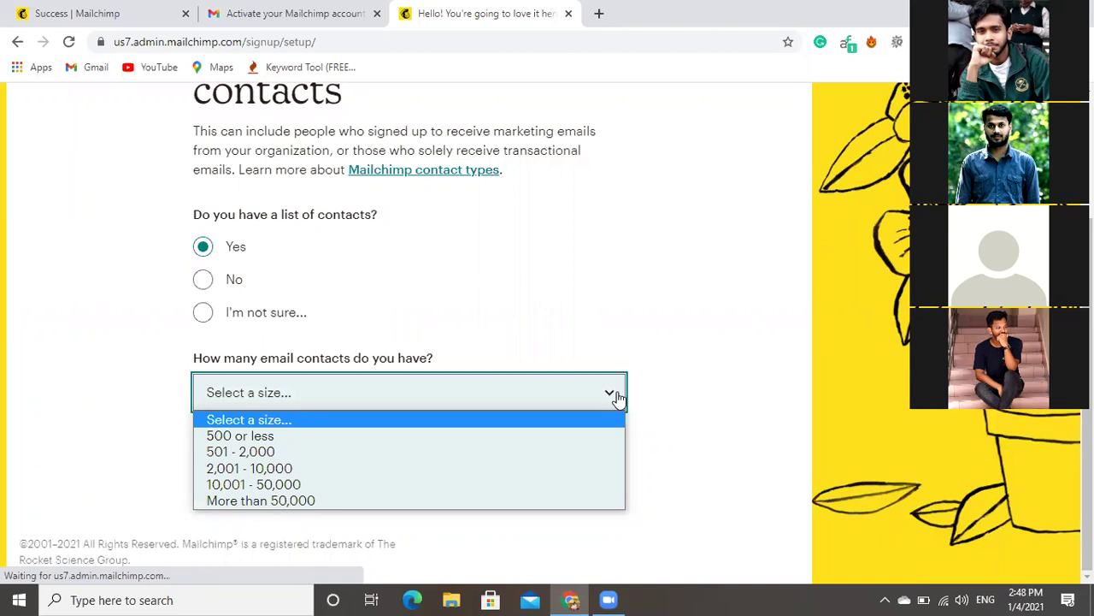
{"action": "left_click", "coordinate": [213, 438]}
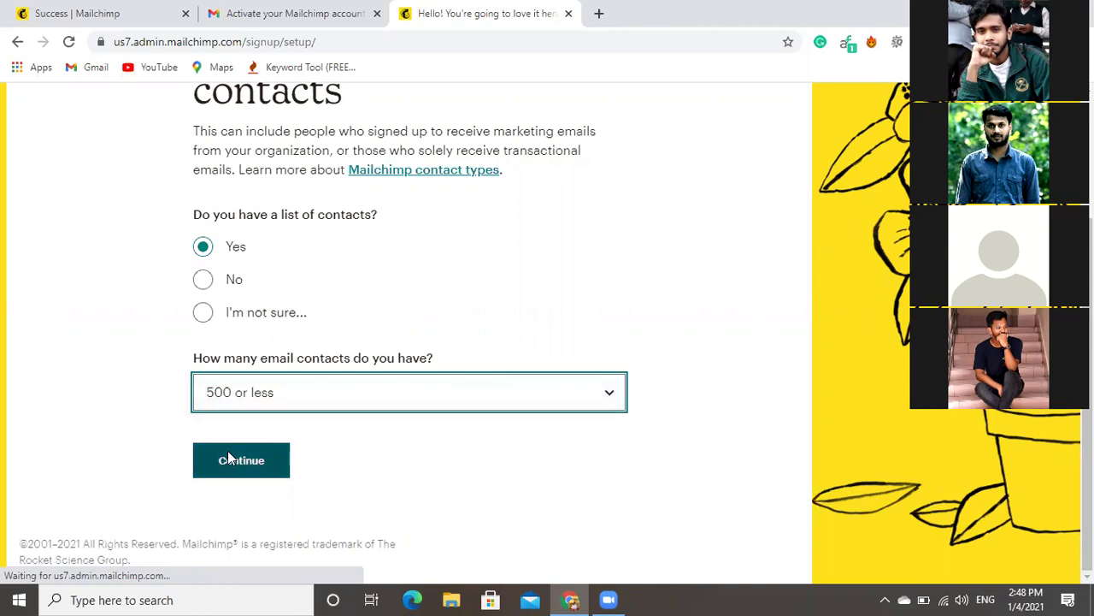
{"action": "left_click", "coordinate": [227, 456]}
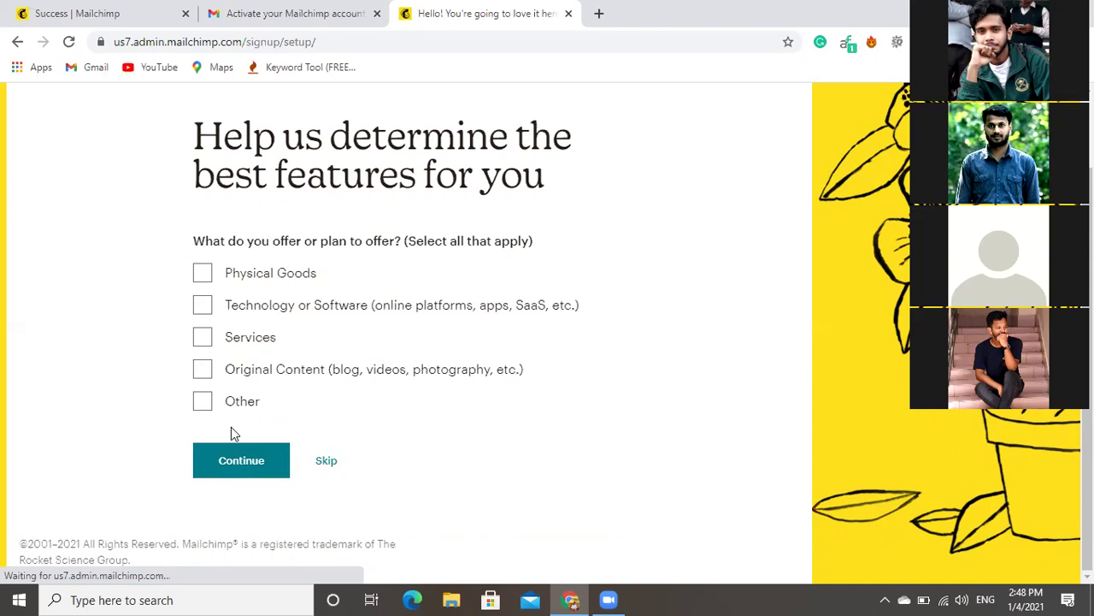
Tick Services as your offering and continue.
{"action": "left_click", "coordinate": [203, 337]}
{"action": "left_click", "coordinate": [269, 464]}
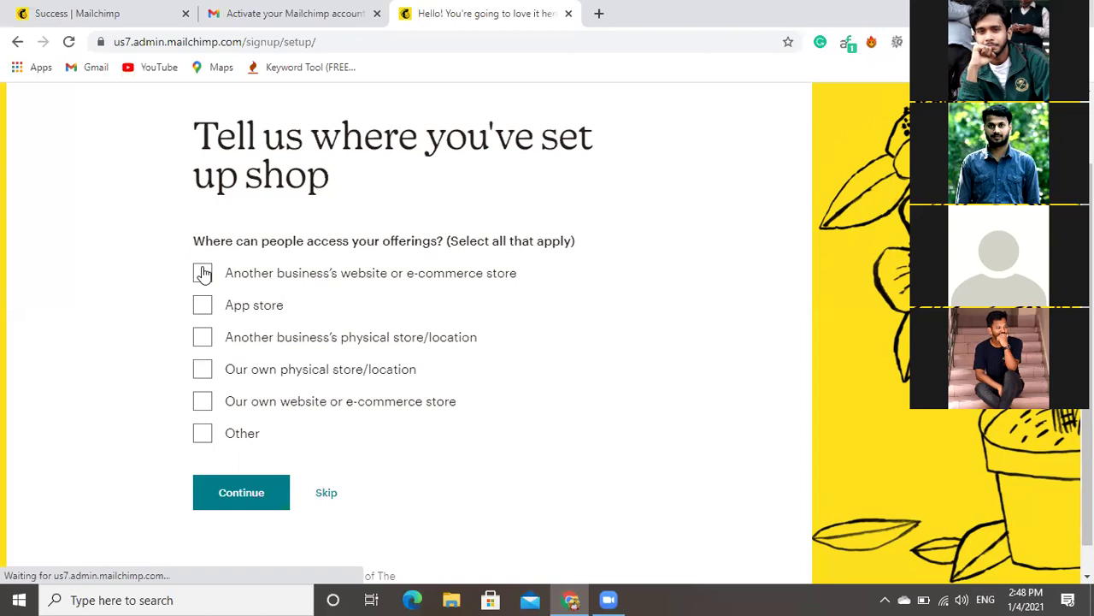
Answer that offerings are sold through 'Our own website or e-commerce store' and continue.
{"action": "left_click", "coordinate": [200, 400]}
{"action": "left_click", "coordinate": [256, 496]}
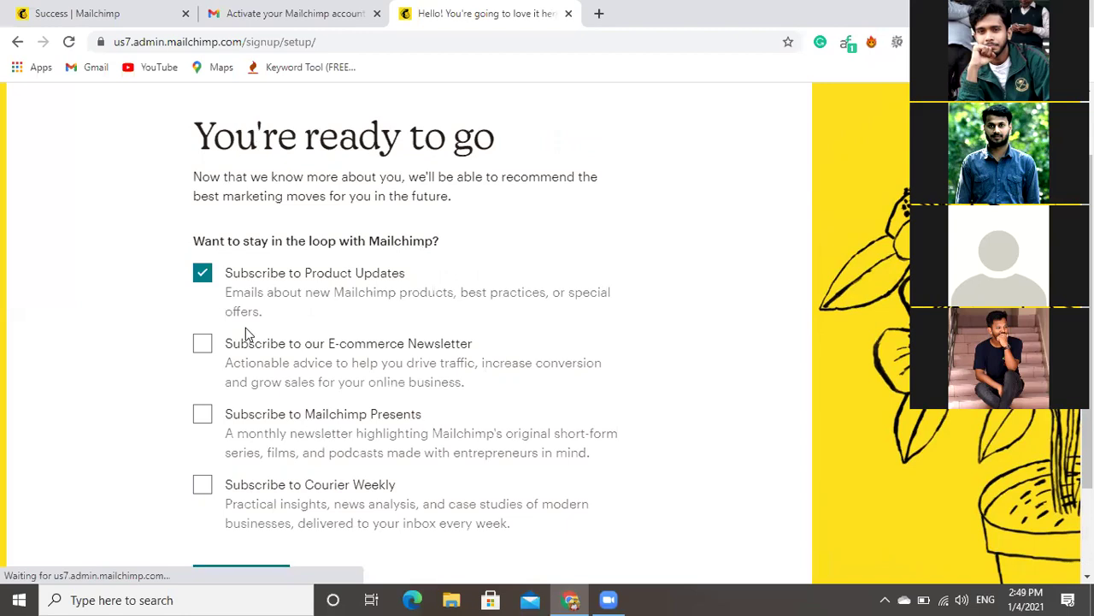
Add the E-commerce Newsletter subscription alongside Product Updates and complete the account setup.
{"action": "scroll", "coordinate": [245, 328], "scroll_direction": "down", "scroll_amount": 2}
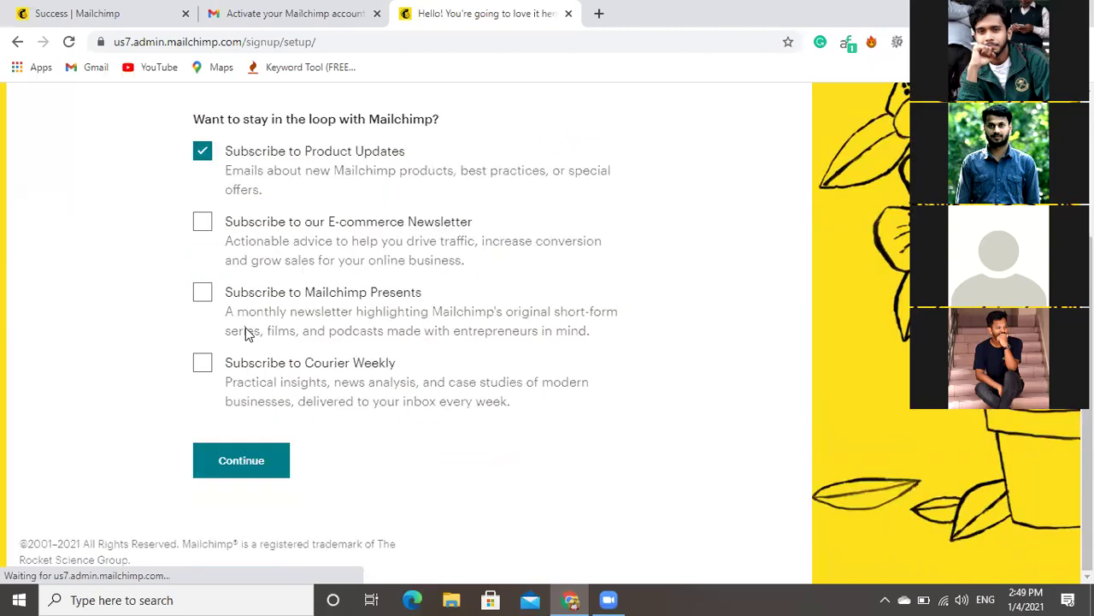
{"action": "scroll", "coordinate": [244, 331], "scroll_direction": "up", "scroll_amount": 3}
{"action": "scroll", "coordinate": [245, 332], "scroll_direction": "down", "scroll_amount": 1}
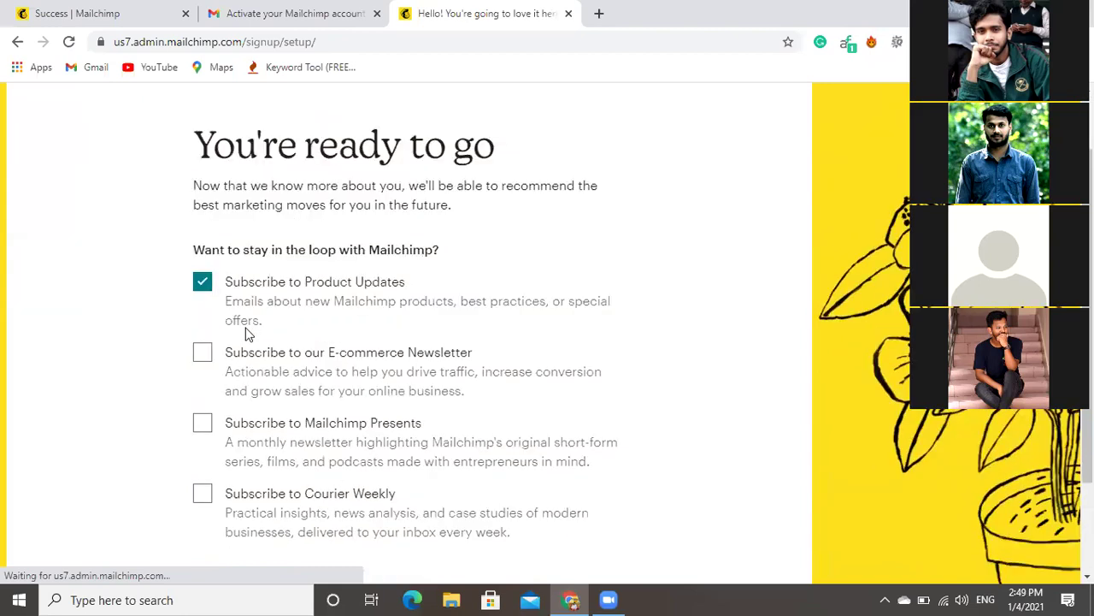
{"action": "scroll", "coordinate": [244, 331], "scroll_direction": "up", "scroll_amount": 1}
{"action": "scroll", "coordinate": [244, 332], "scroll_direction": "down", "scroll_amount": 2}
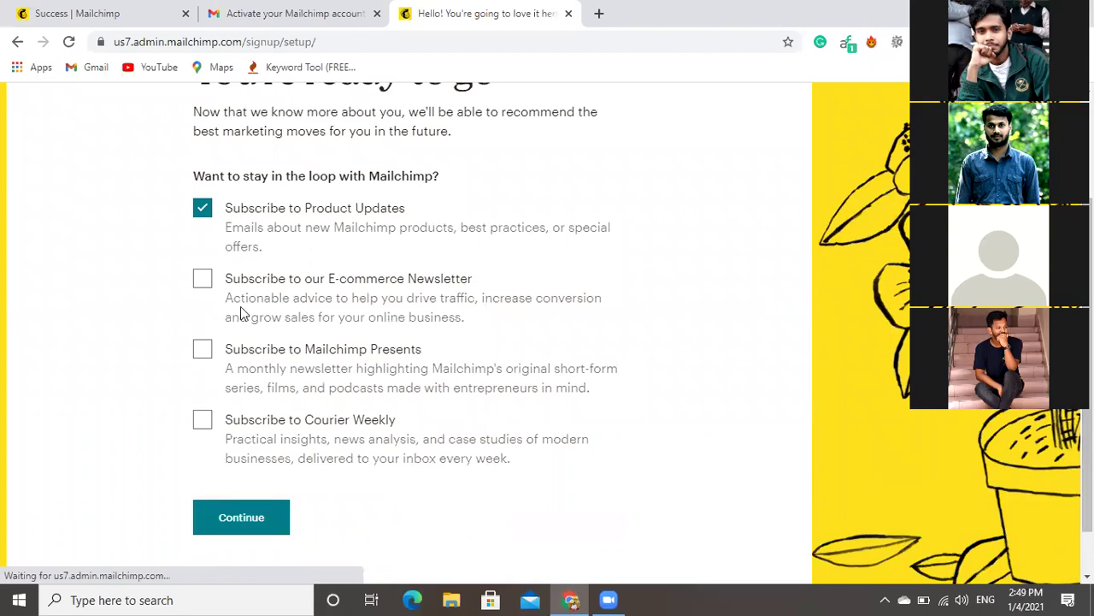
{"action": "left_click", "coordinate": [198, 285]}
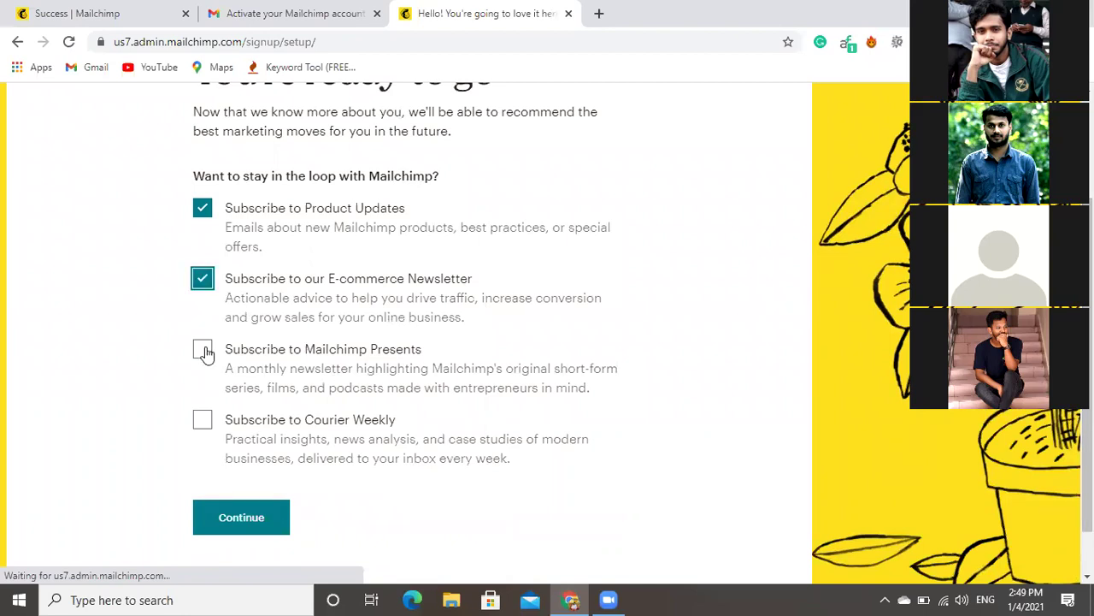
{"action": "left_click", "coordinate": [221, 522]}
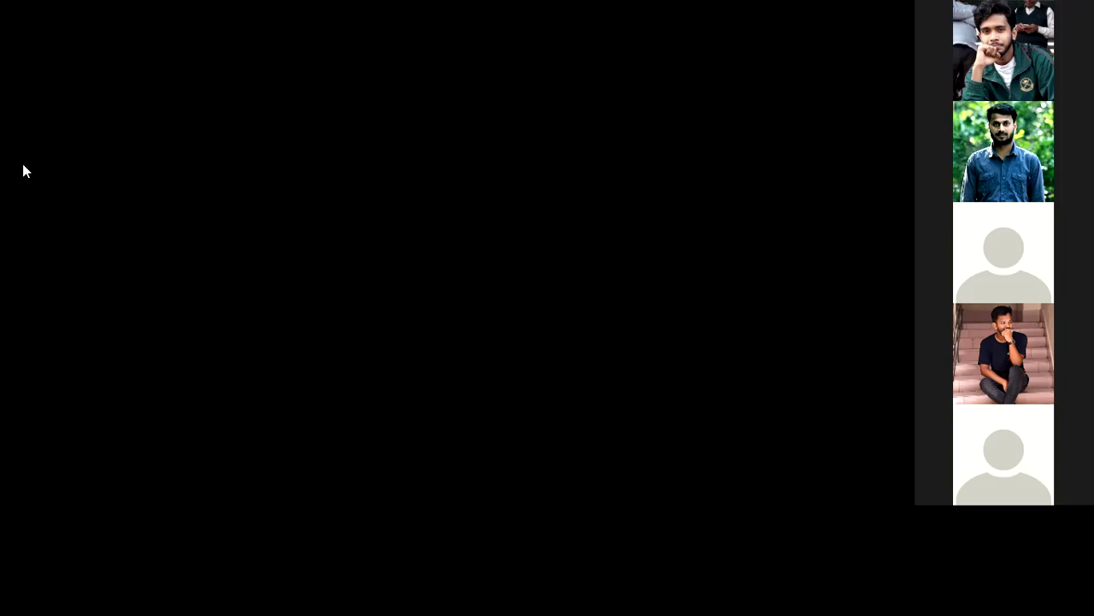
Open the Create menu to show the campaign type choices.
{"action": "left_click", "coordinate": [23, 169]}
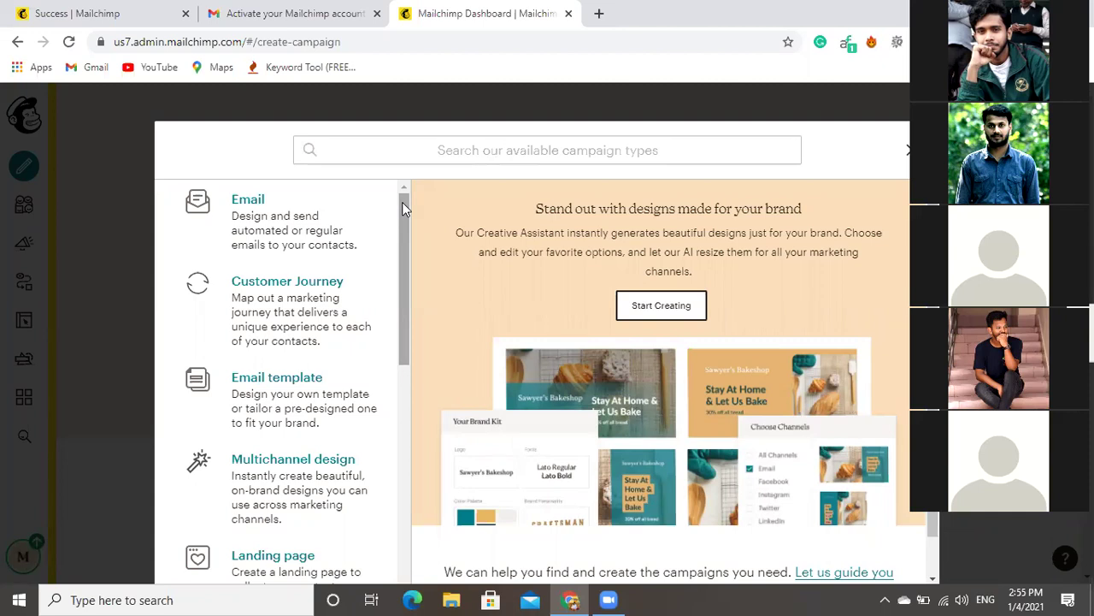
Turn the system volume down and choose Email as the campaign type.
{"action": "key", "text": "XF86AudioRaiseVolume"}
{"action": "key", "text": "XF86AudioLowerVolume"}
{"action": "key", "text": "XF86AudioLowerVolume"}
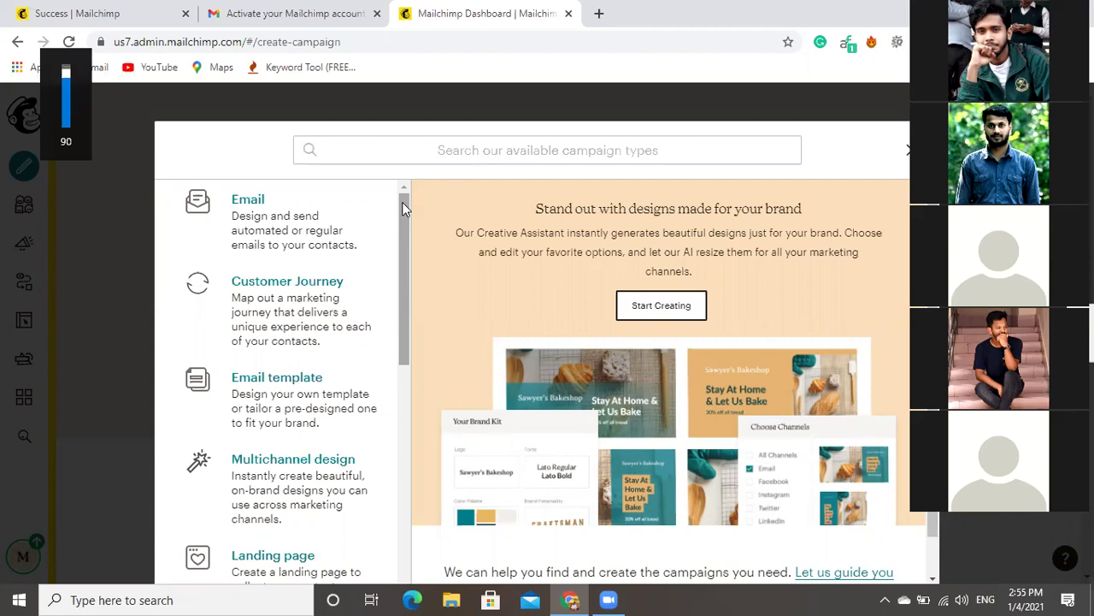
{"action": "key", "text": "XF86AudioLowerVolume"}
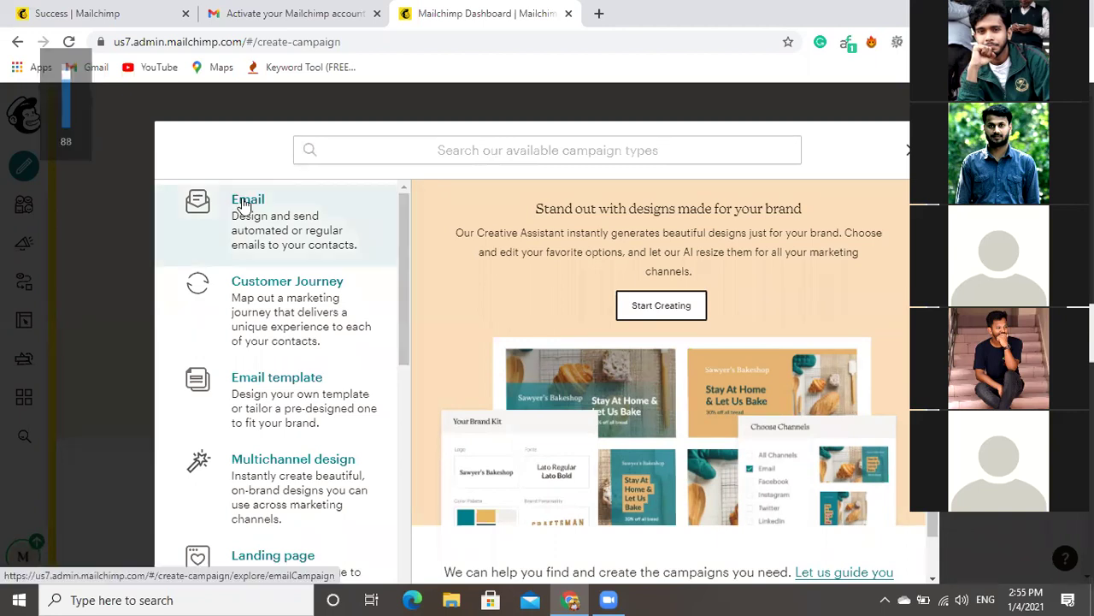
{"action": "left_click", "coordinate": [244, 205]}
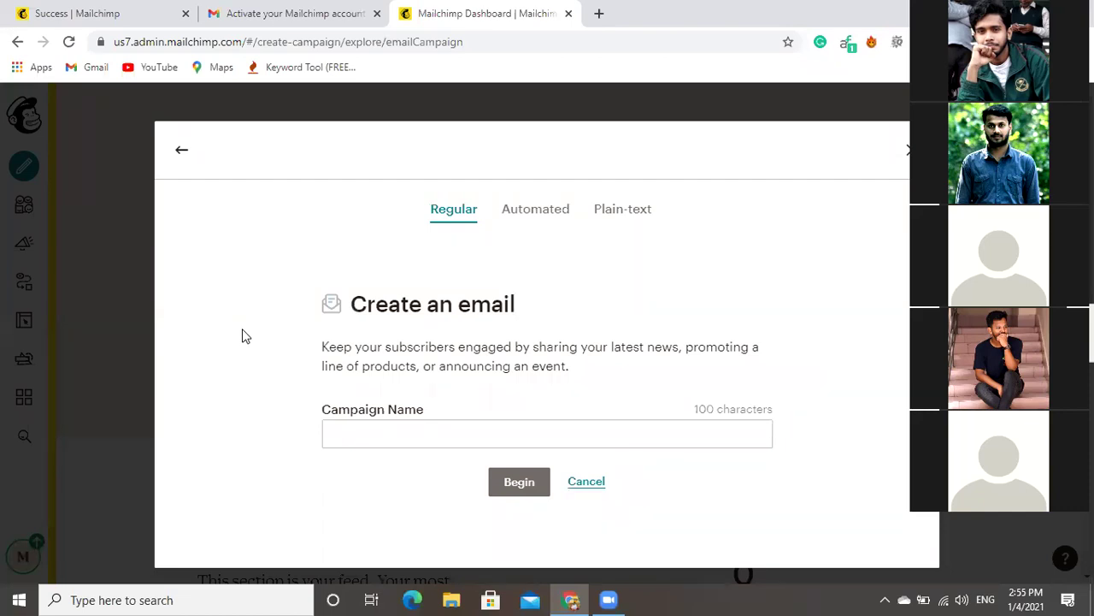
Name the regular email campaign 'portfolio' and begin creating it.
{"action": "left_click", "coordinate": [469, 433]}
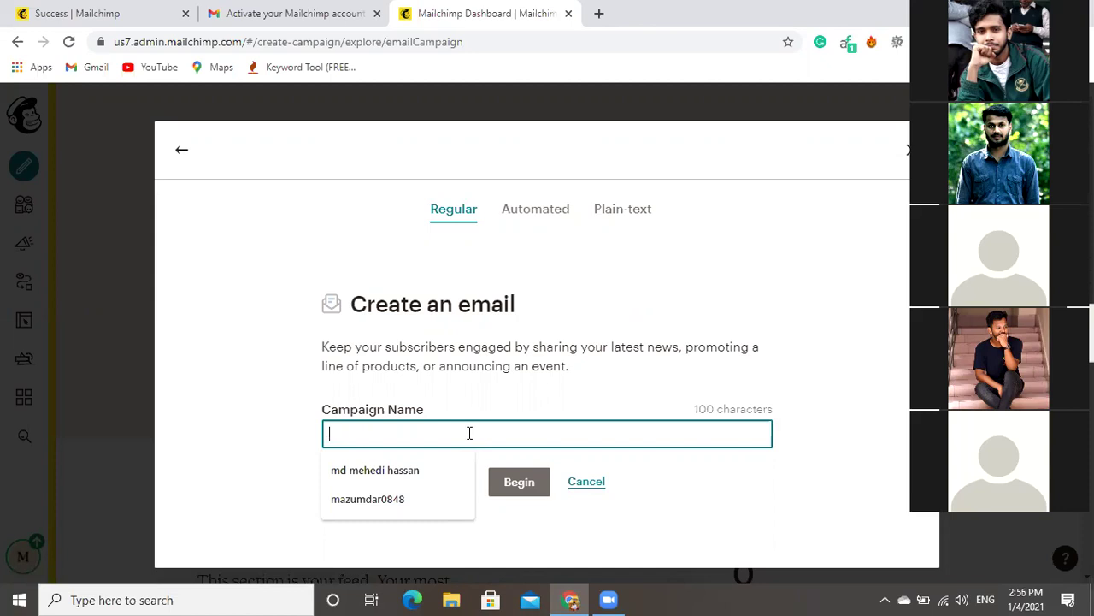
{"action": "type", "text": "p"}
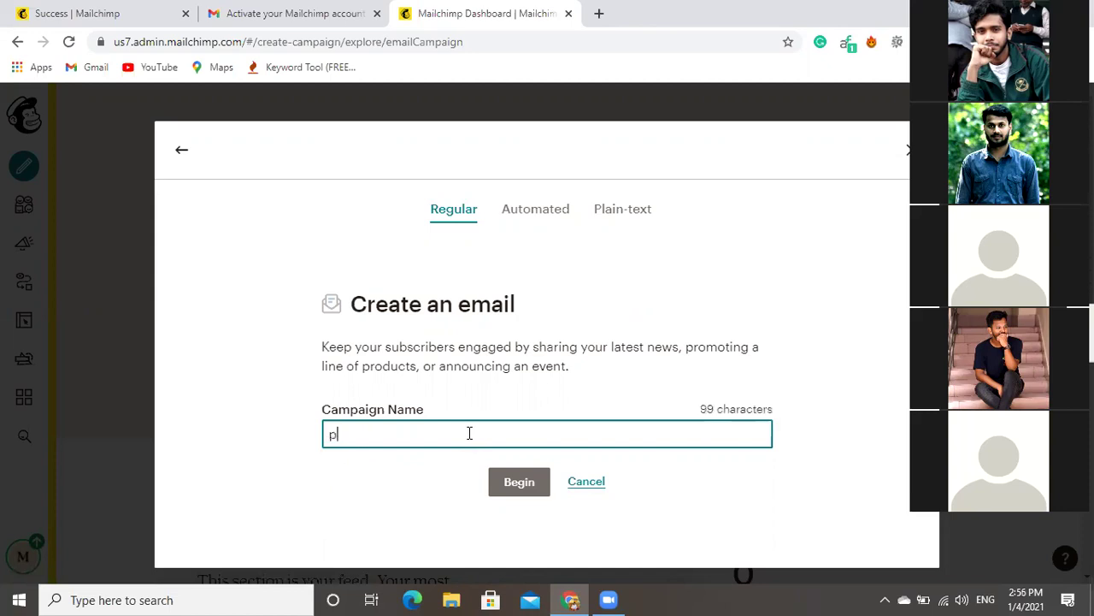
{"action": "type", "text": "ortfolio"}
{"action": "left_click", "coordinate": [515, 484]}
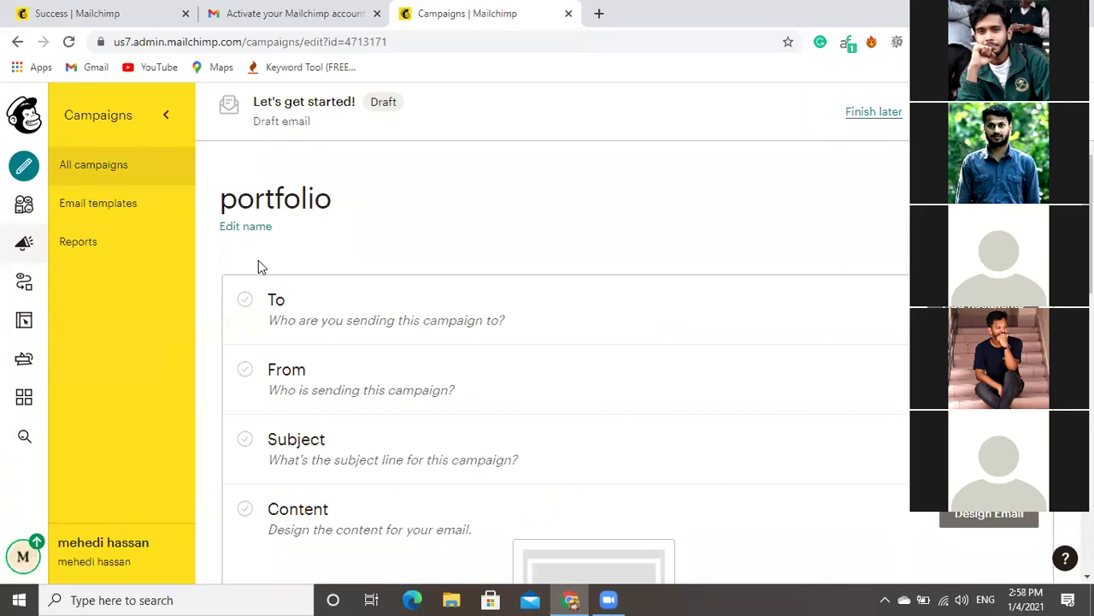
Go from the portfolio draft to the Email templates page.
{"action": "left_click", "coordinate": [125, 205]}
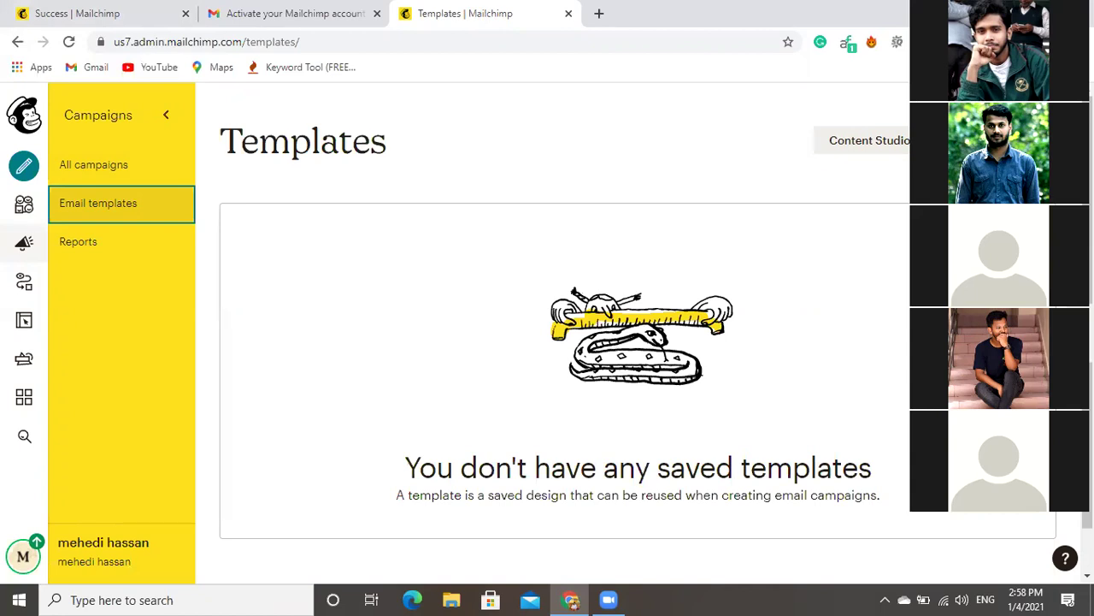
{"action": "scroll", "coordinate": [565, 342], "scroll_direction": "down", "scroll_amount": 1}
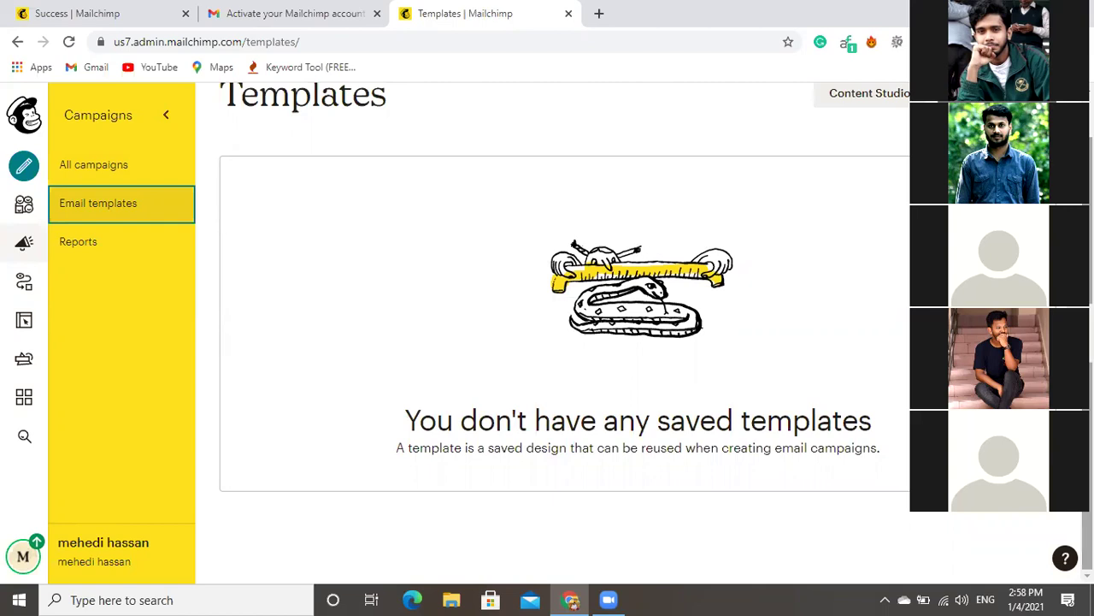
{"action": "scroll", "coordinate": [564, 342], "scroll_direction": "up", "scroll_amount": 1}
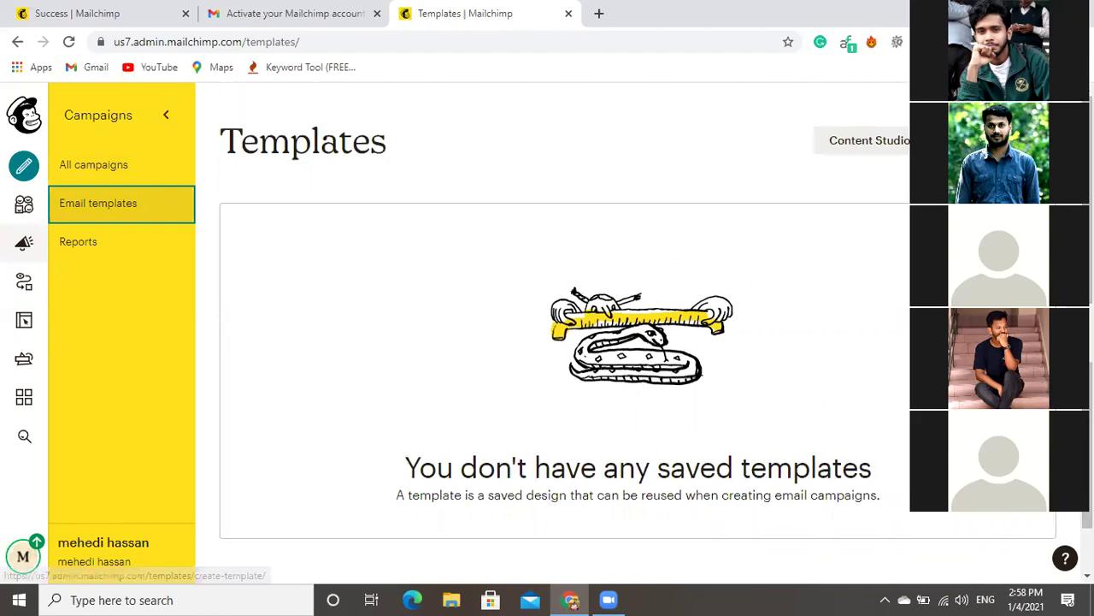
View the empty My Files library in Content Studio, then go back.
{"action": "left_click", "coordinate": [889, 145]}
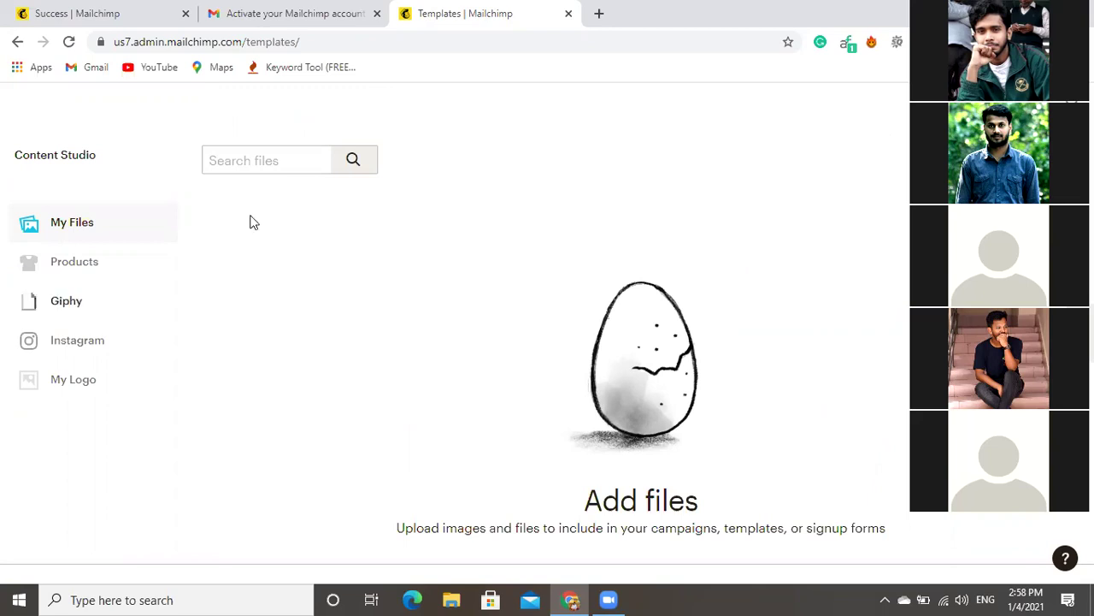
{"action": "left_click", "coordinate": [17, 41]}
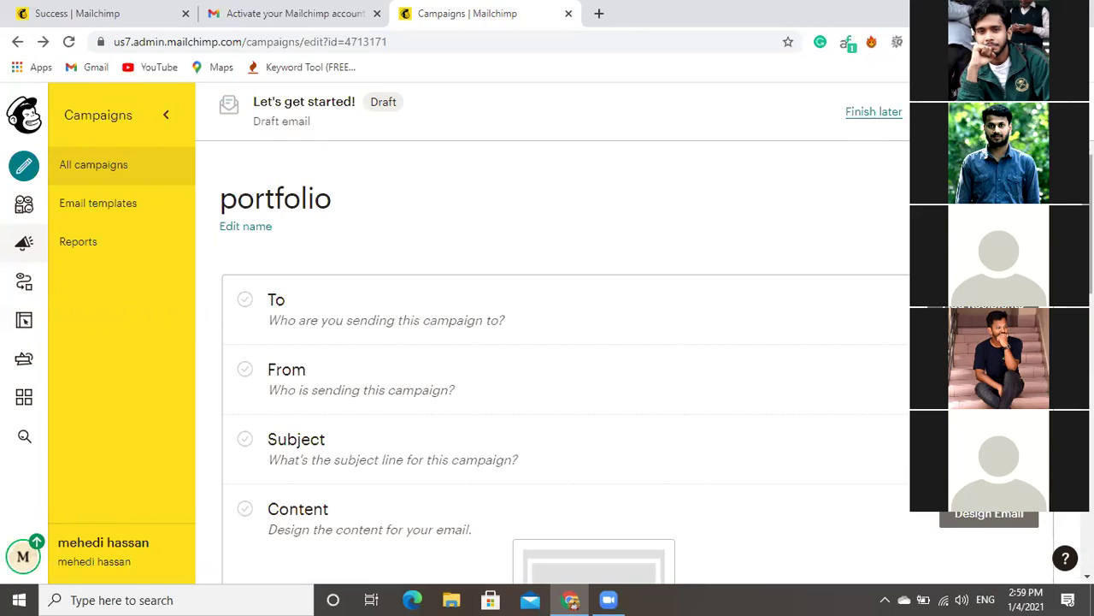
Return from the portfolio draft campaign to the Email templates page.
{"action": "scroll", "coordinate": [564, 342], "scroll_direction": "down", "scroll_amount": 3}
{"action": "scroll", "coordinate": [77, 213], "scroll_direction": "up", "scroll_amount": 3}
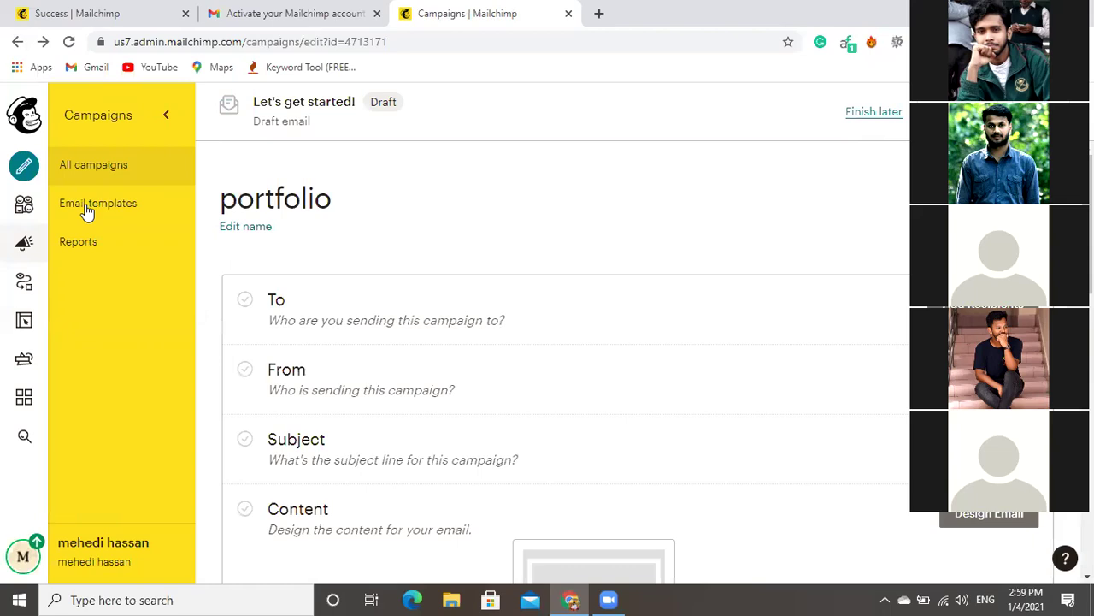
{"action": "left_click", "coordinate": [87, 211]}
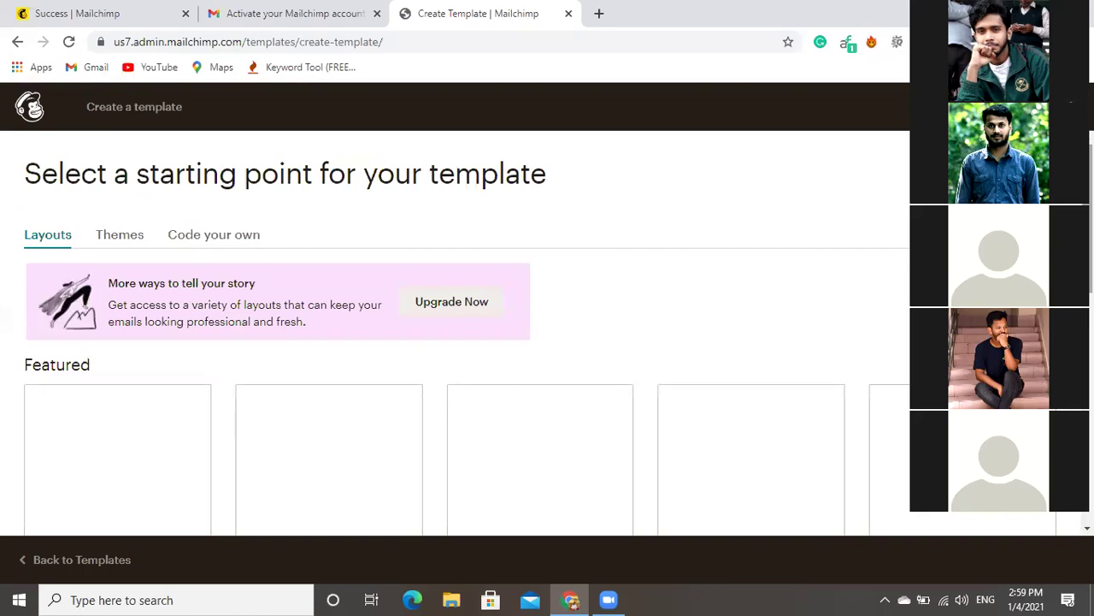
{"action": "scroll", "coordinate": [454, 334], "scroll_direction": "down", "scroll_amount": 1}
{"action": "scroll", "coordinate": [454, 333], "scroll_direction": "down", "scroll_amount": 1}
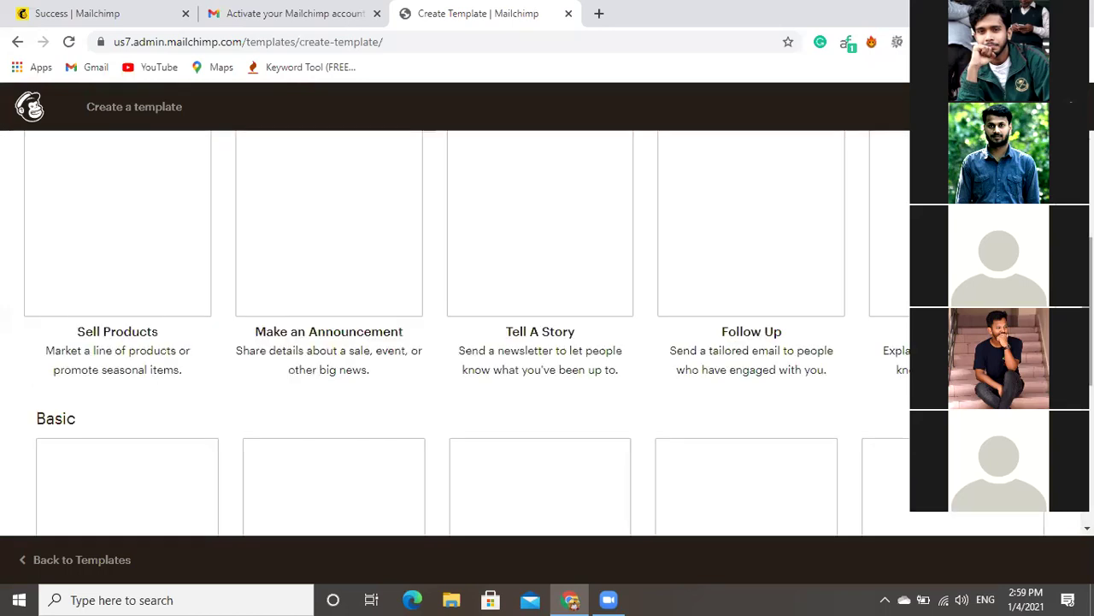
{"action": "scroll", "coordinate": [453, 334], "scroll_direction": "down", "scroll_amount": 1}
{"action": "scroll", "coordinate": [453, 333], "scroll_direction": "down", "scroll_amount": 1}
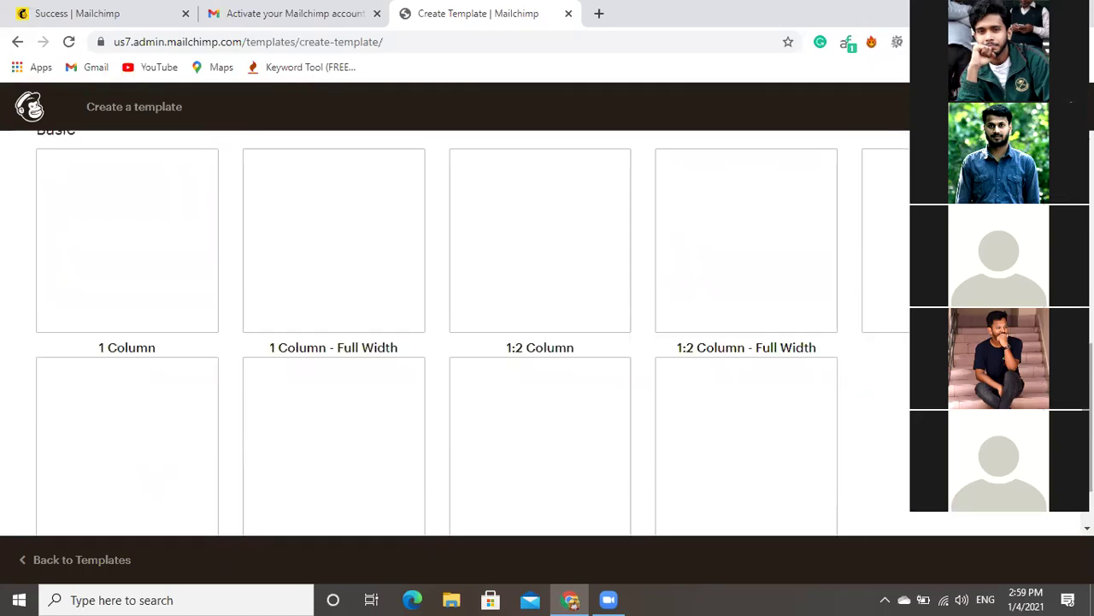
{"action": "scroll", "coordinate": [453, 334], "scroll_direction": "up", "scroll_amount": 4}
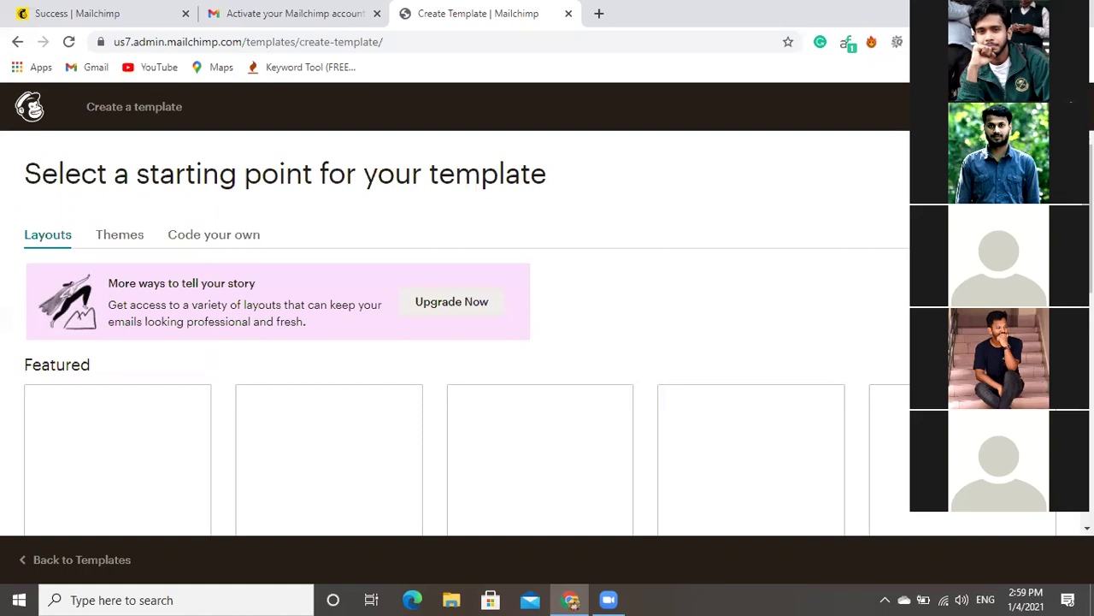
{"action": "scroll", "coordinate": [454, 333], "scroll_direction": "down", "scroll_amount": 1}
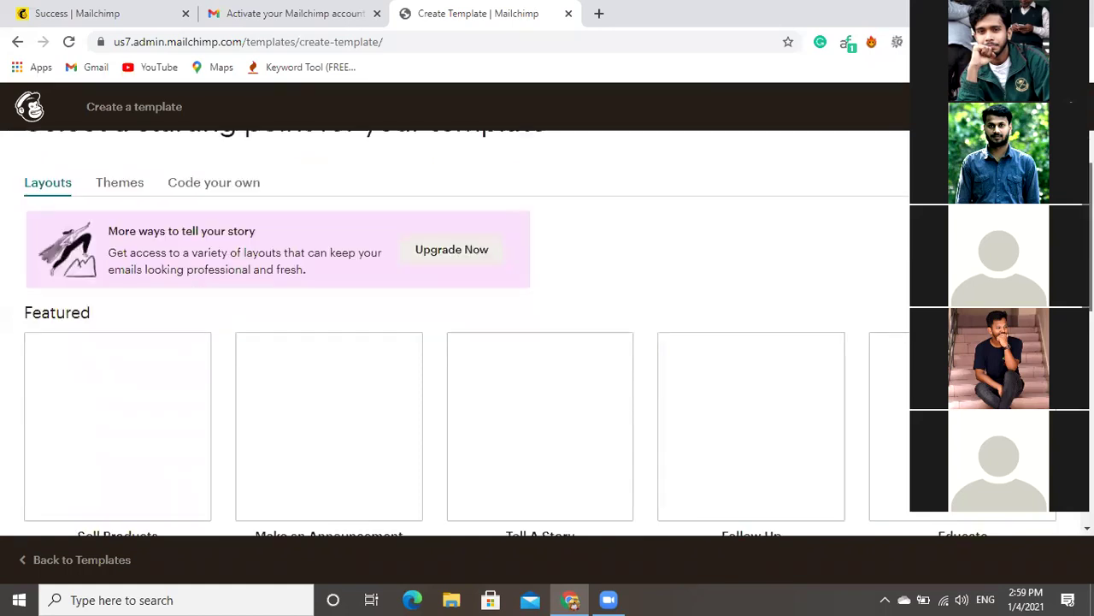
{"action": "scroll", "coordinate": [455, 334], "scroll_direction": "down", "scroll_amount": 2}
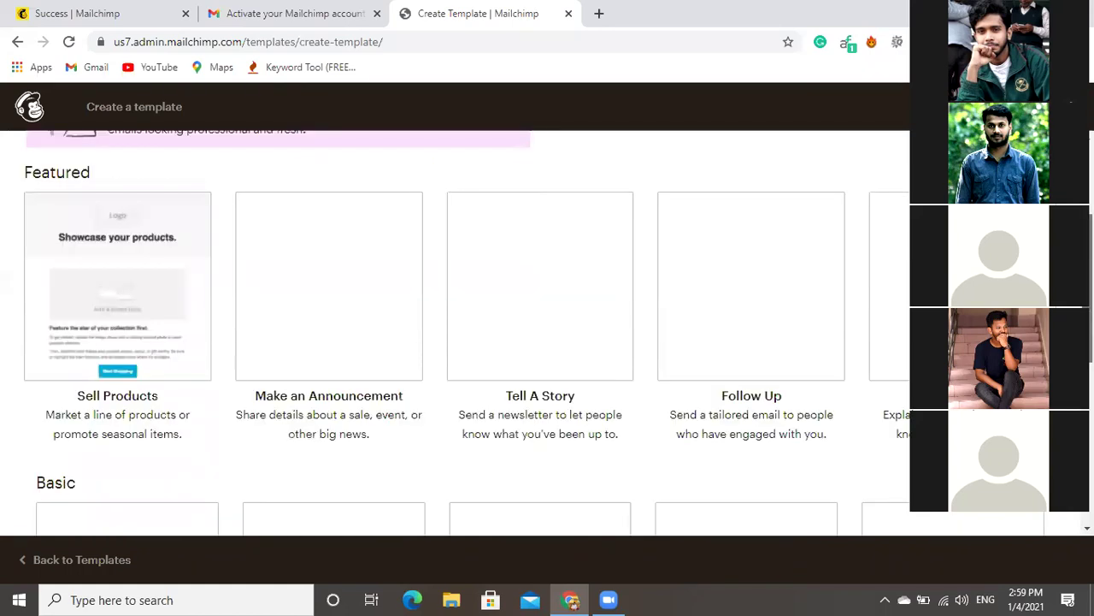
{"action": "scroll", "coordinate": [455, 333], "scroll_direction": "down", "scroll_amount": 1}
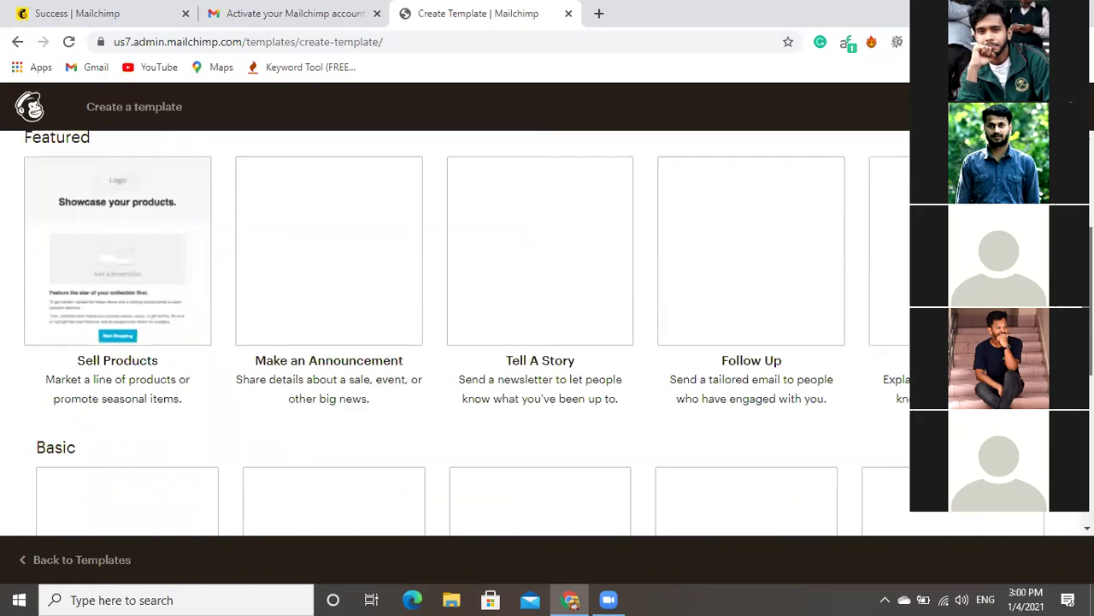
{"action": "scroll", "coordinate": [455, 333], "scroll_direction": "down", "scroll_amount": 5}
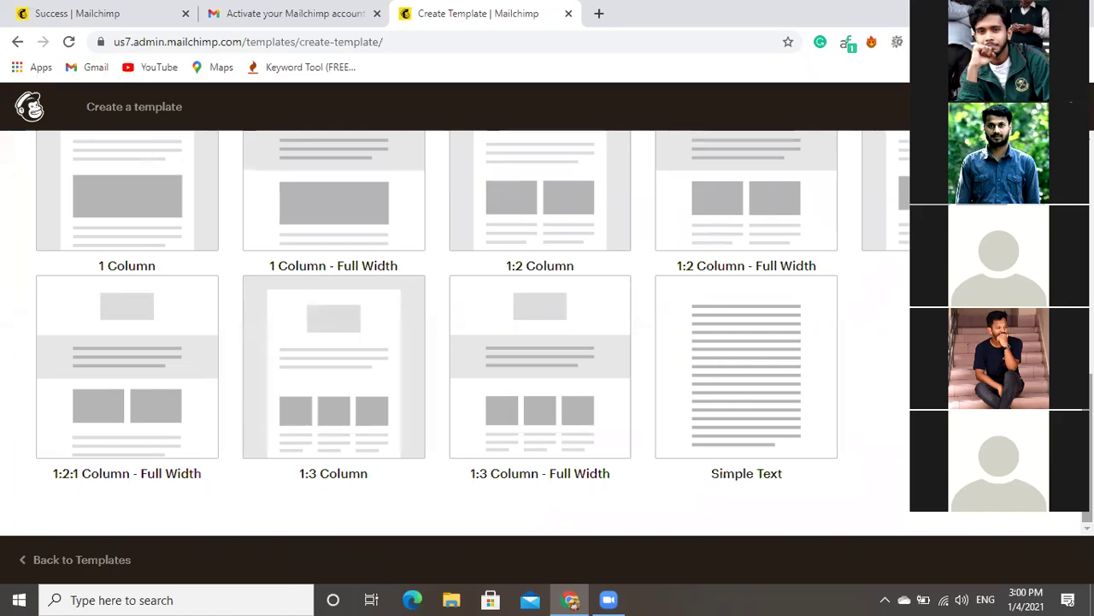
{"action": "scroll", "coordinate": [453, 333], "scroll_direction": "up", "scroll_amount": 3}
{"action": "scroll", "coordinate": [453, 334], "scroll_direction": "up", "scroll_amount": 1}
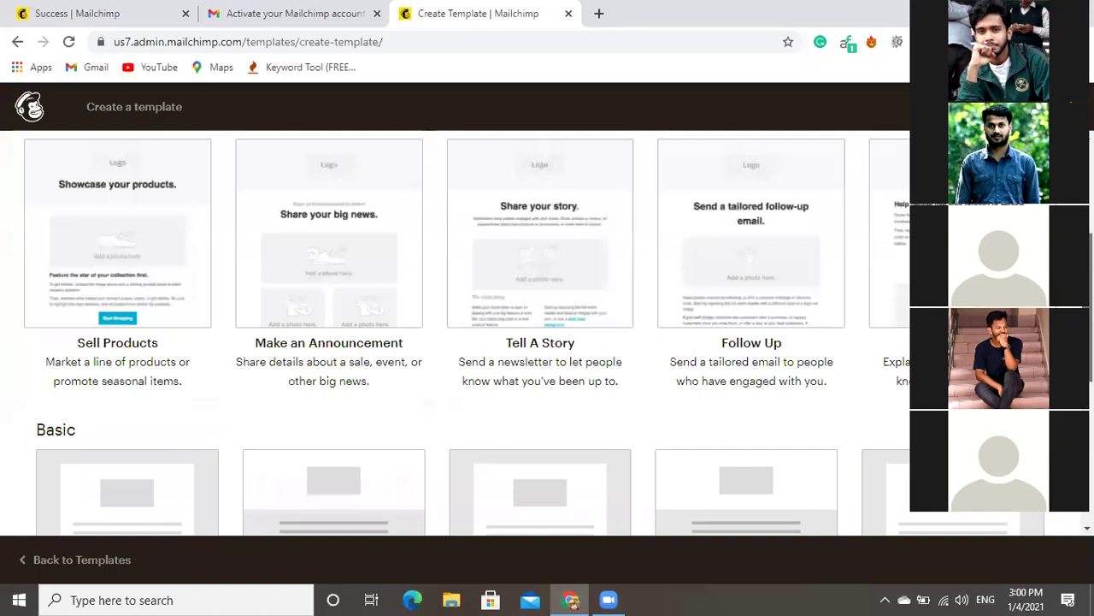
{"action": "scroll", "coordinate": [453, 333], "scroll_direction": "up", "scroll_amount": 1}
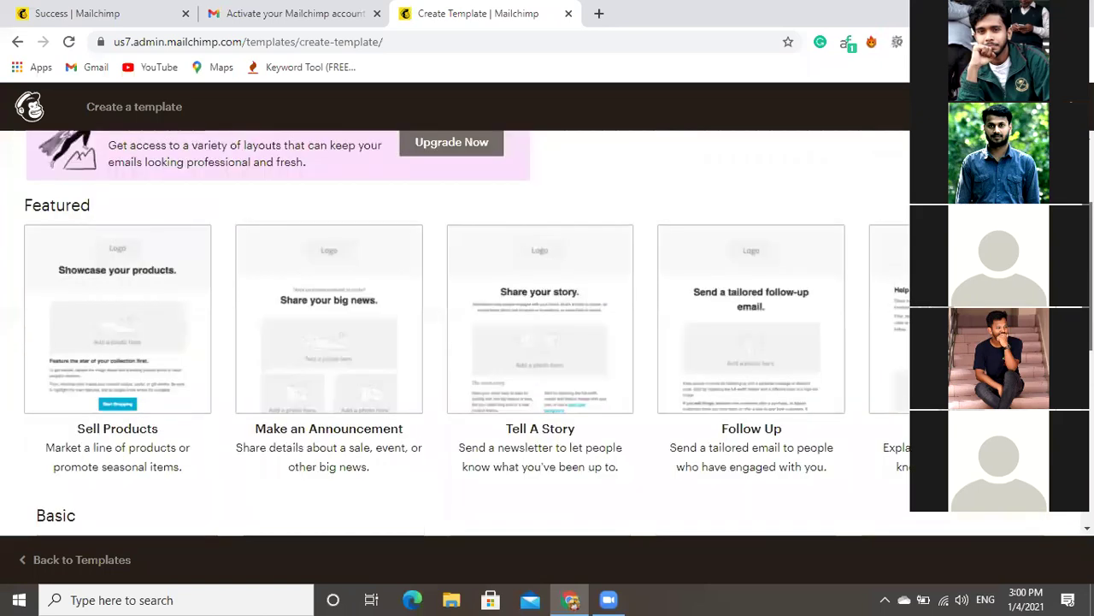
{"action": "scroll", "coordinate": [453, 333], "scroll_direction": "up", "scroll_amount": 1}
{"action": "scroll", "coordinate": [453, 333], "scroll_direction": "up", "scroll_amount": 1}
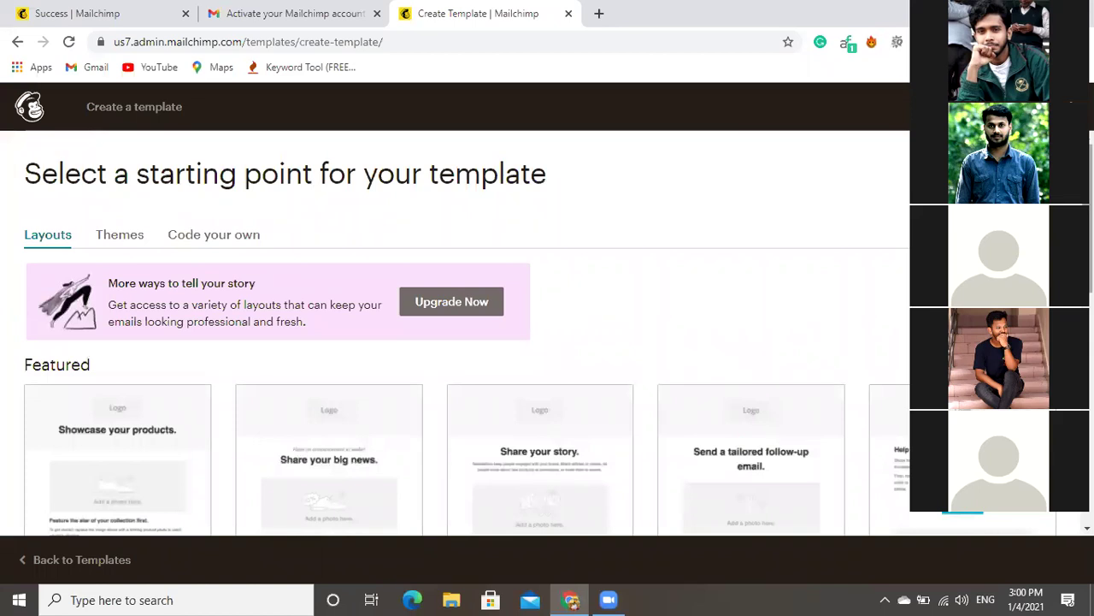
{"action": "scroll", "coordinate": [453, 333], "scroll_direction": "down", "scroll_amount": 1}
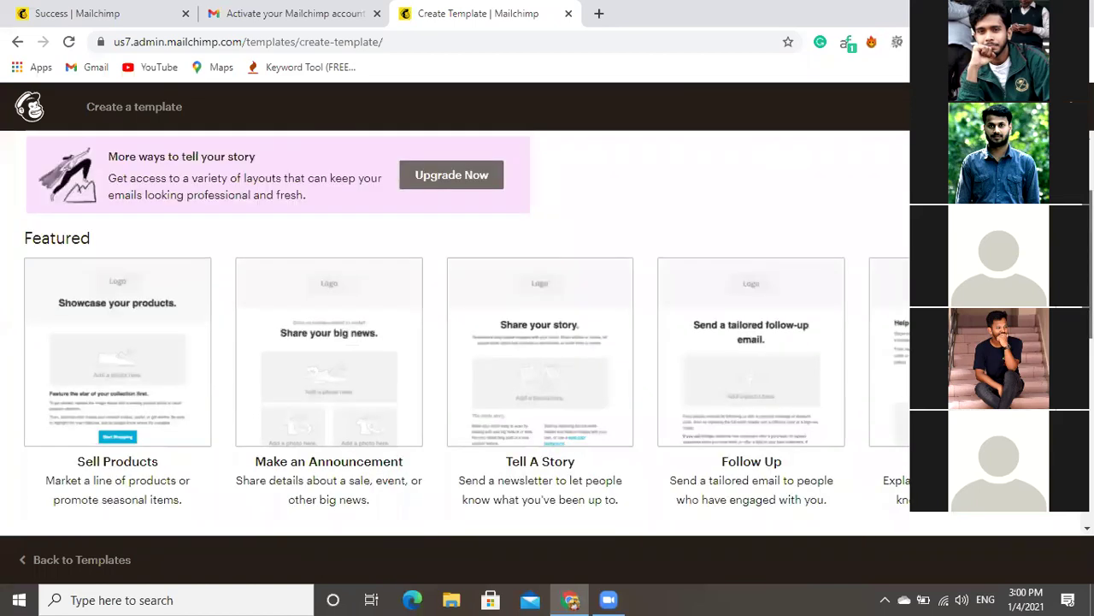
{"action": "scroll", "coordinate": [453, 334], "scroll_direction": "down", "scroll_amount": 1}
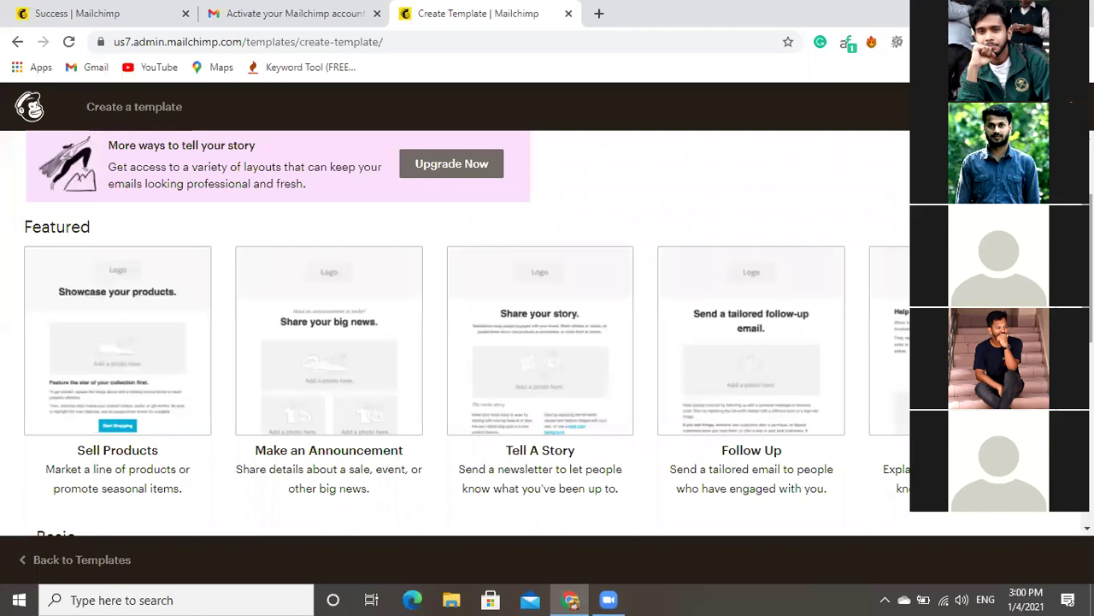
{"action": "scroll", "coordinate": [139, 247], "scroll_direction": "up", "scroll_amount": 1}
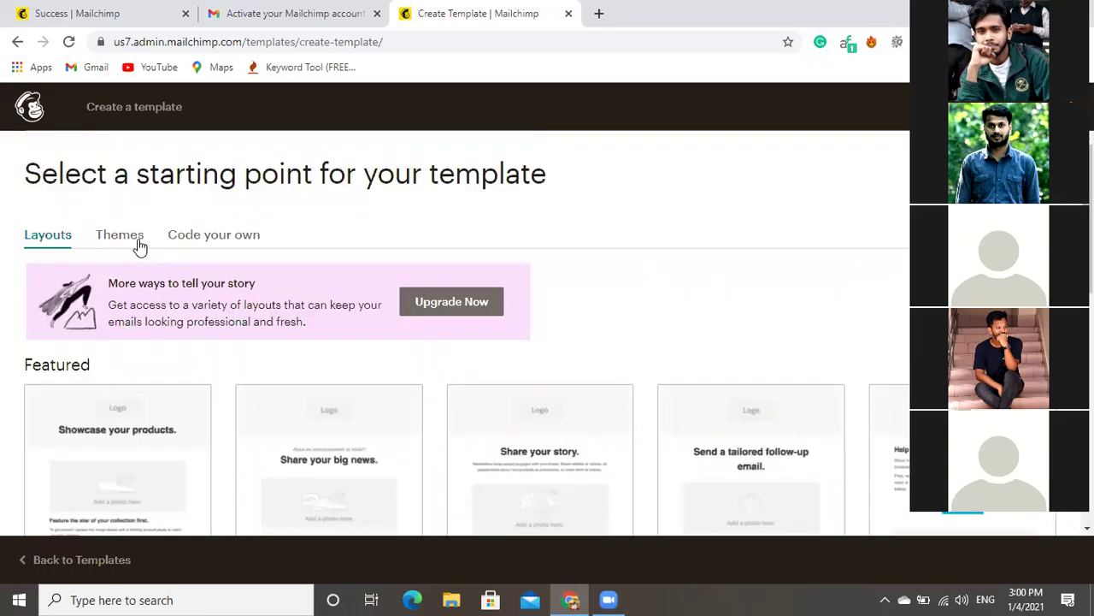
Browse the Featured, E-commerce, Events and Holiday themes in the Themes gallery.
{"action": "left_click", "coordinate": [137, 244]}
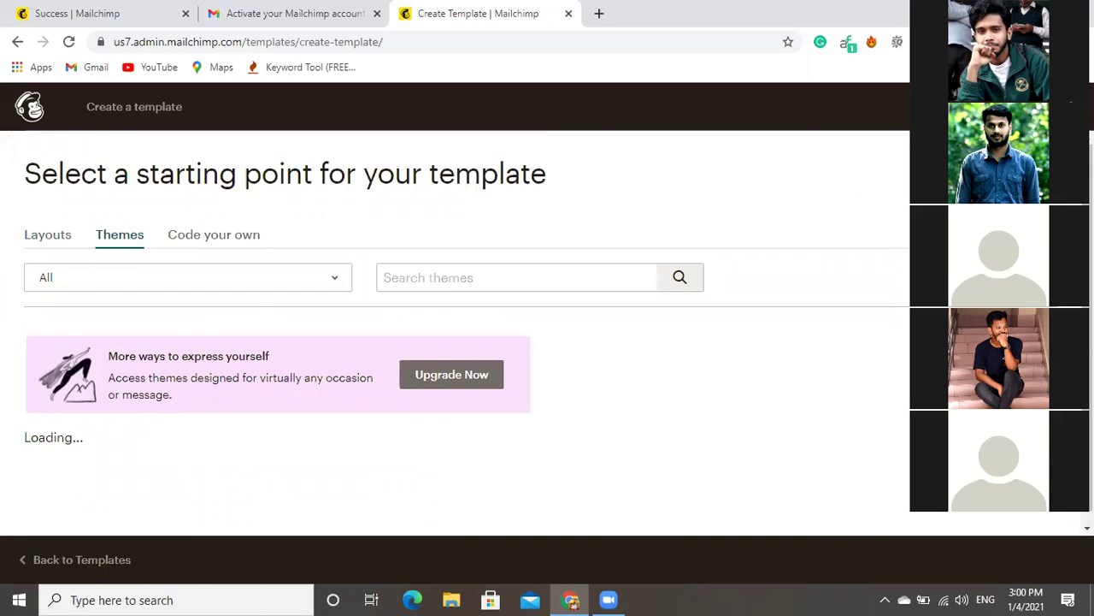
{"action": "scroll", "coordinate": [462, 342], "scroll_direction": "down", "scroll_amount": 1}
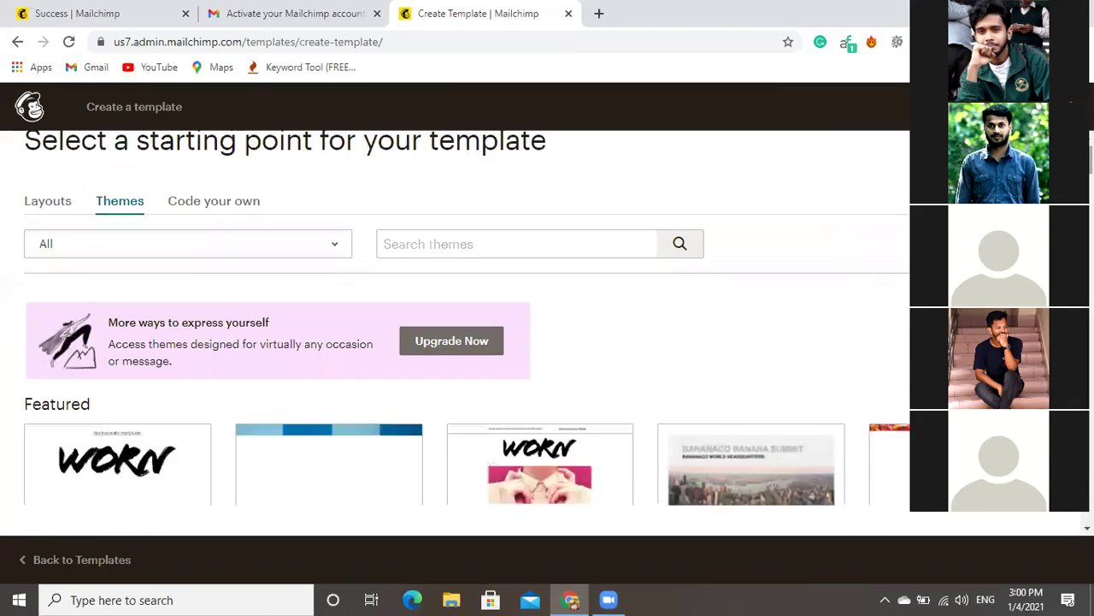
{"action": "scroll", "coordinate": [462, 342], "scroll_direction": "down", "scroll_amount": 2}
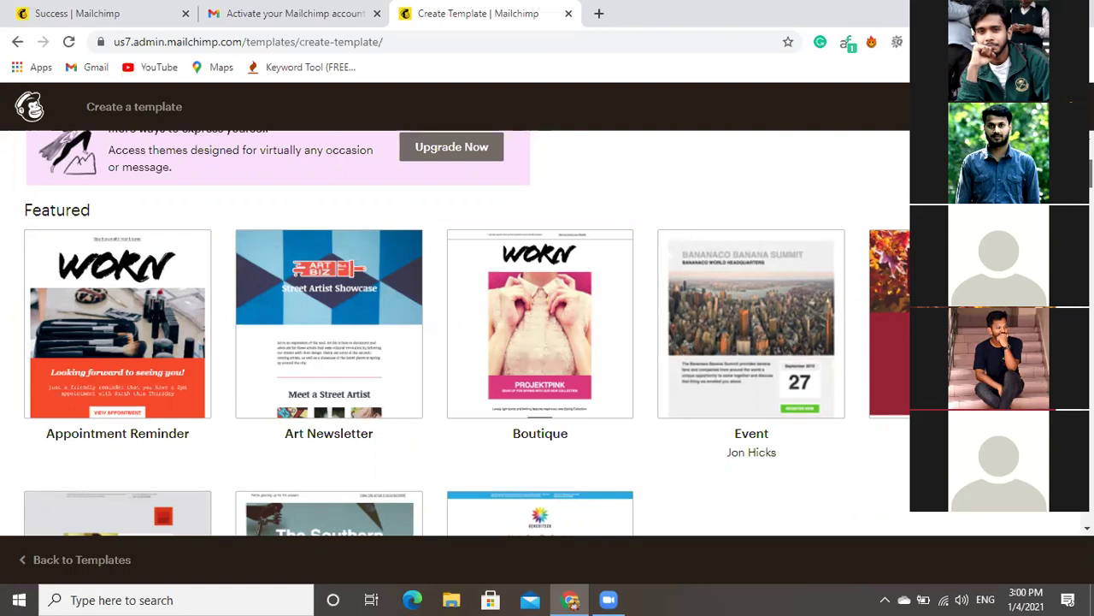
{"action": "scroll", "coordinate": [461, 333], "scroll_direction": "down", "scroll_amount": 2}
{"action": "scroll", "coordinate": [461, 334], "scroll_direction": "down", "scroll_amount": 2}
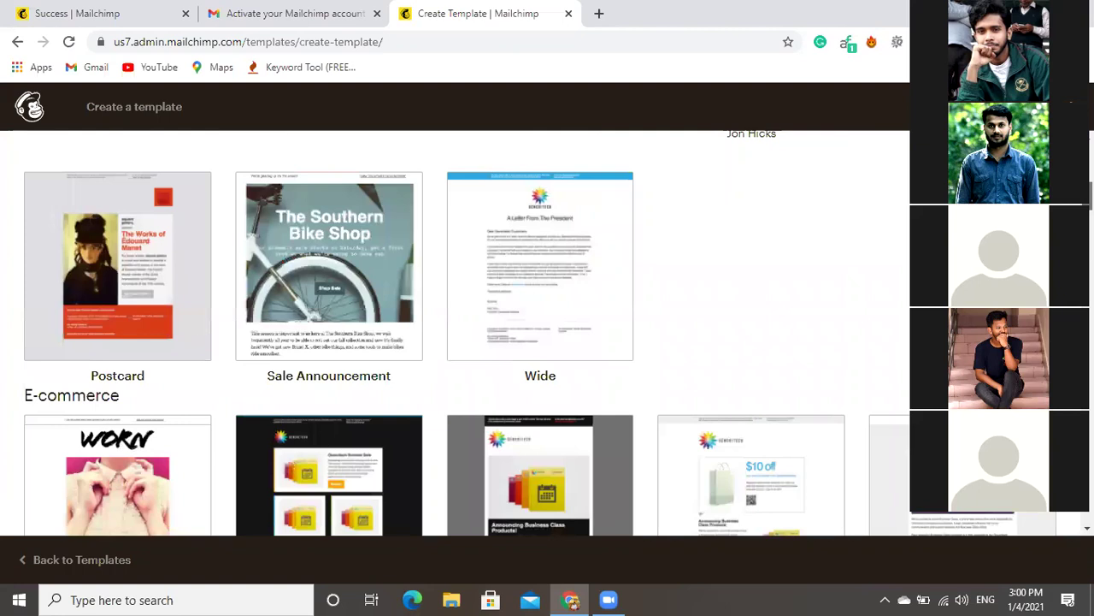
{"action": "scroll", "coordinate": [462, 334], "scroll_direction": "down", "scroll_amount": 3}
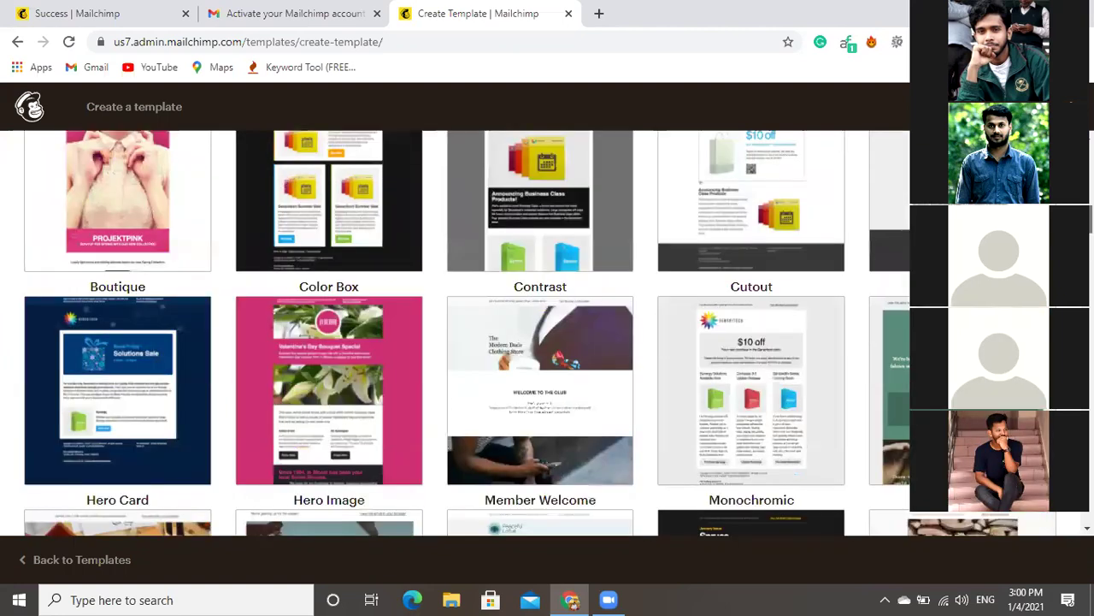
{"action": "scroll", "coordinate": [467, 334], "scroll_direction": "down", "scroll_amount": 1}
{"action": "scroll", "coordinate": [467, 334], "scroll_direction": "down", "scroll_amount": 1}
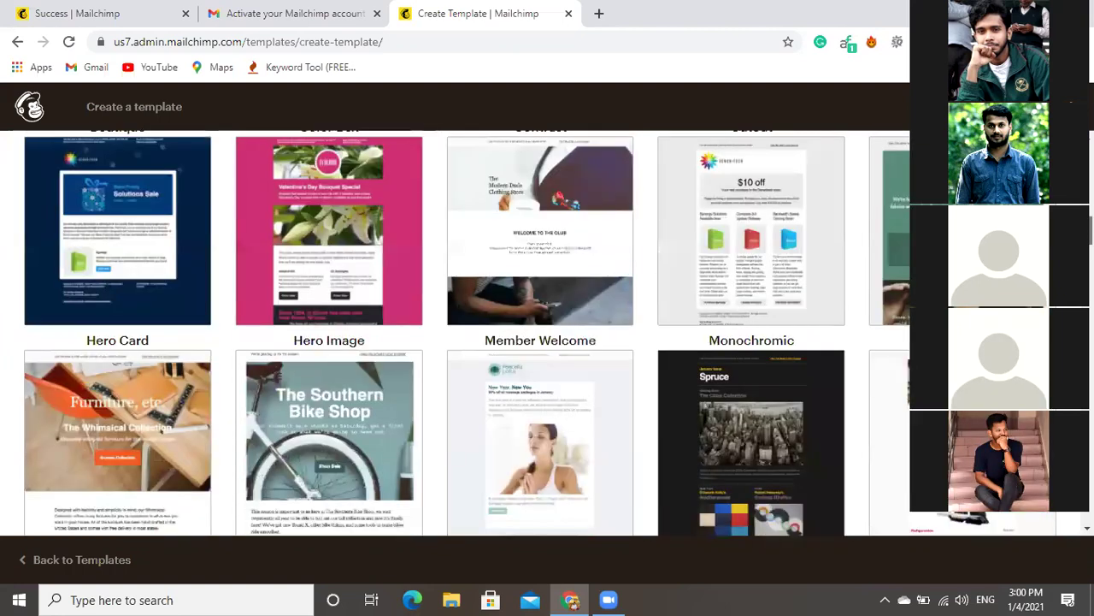
{"action": "scroll", "coordinate": [466, 333], "scroll_direction": "down", "scroll_amount": 1}
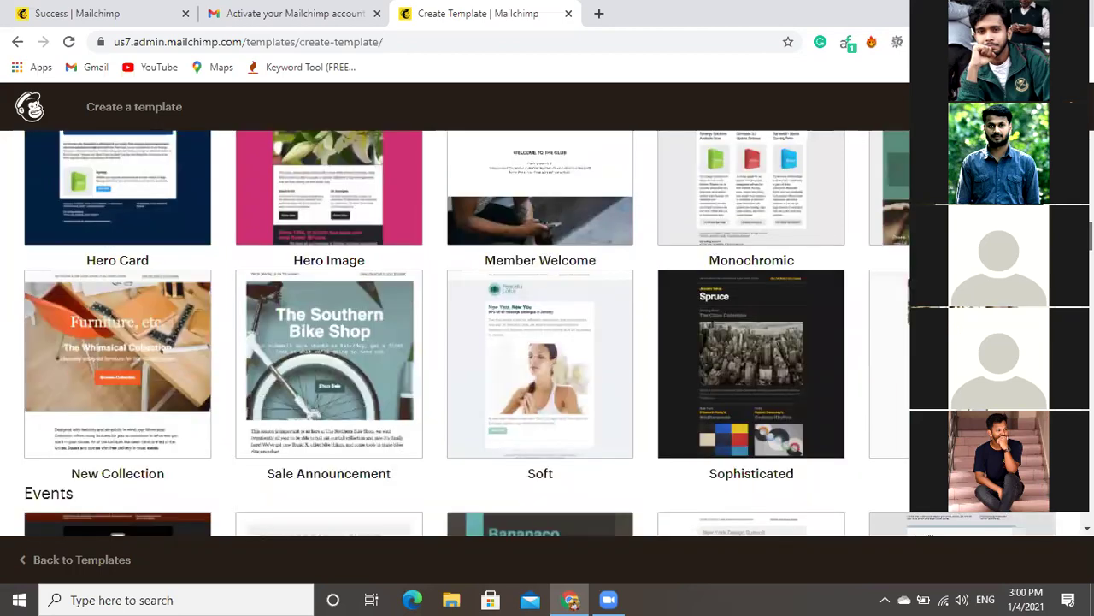
{"action": "scroll", "coordinate": [467, 334], "scroll_direction": "down", "scroll_amount": 4}
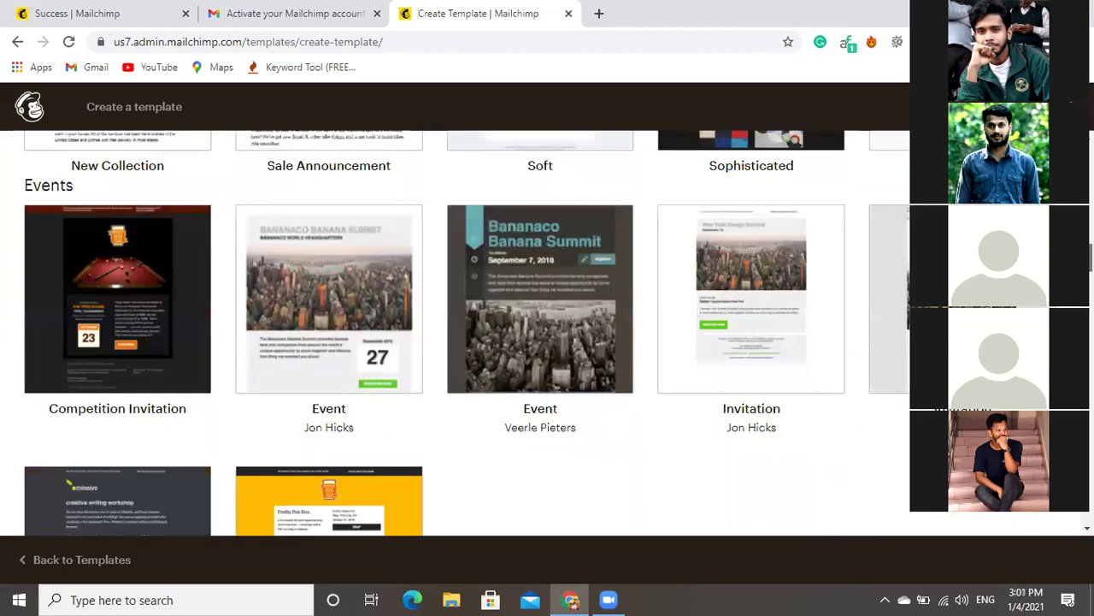
{"action": "scroll", "coordinate": [466, 333], "scroll_direction": "down", "scroll_amount": 1}
{"action": "scroll", "coordinate": [467, 333], "scroll_direction": "down", "scroll_amount": 6}
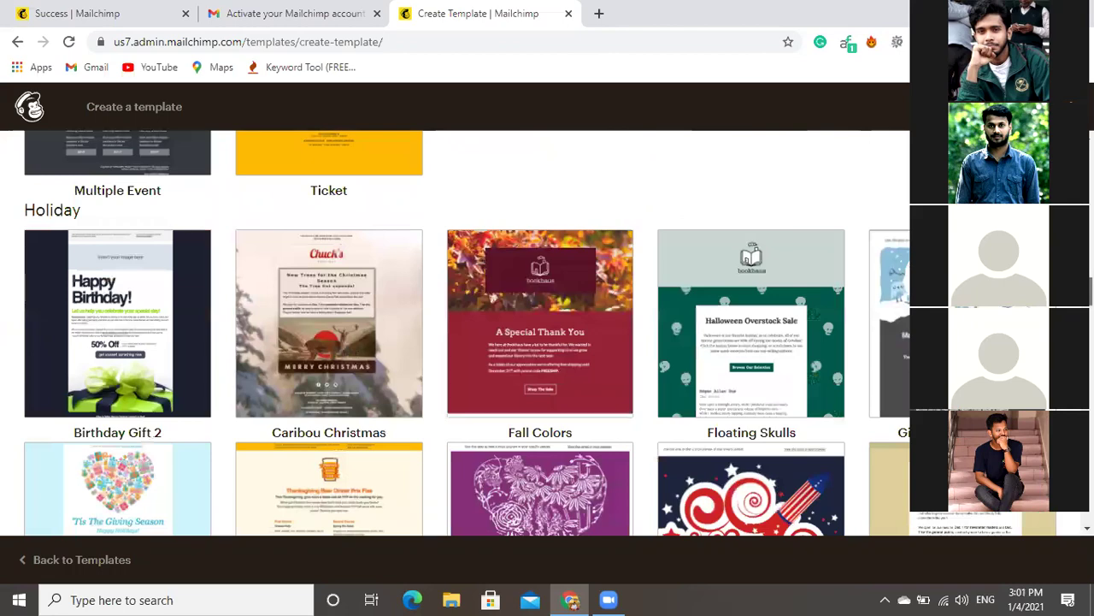
{"action": "scroll", "coordinate": [467, 334], "scroll_direction": "down", "scroll_amount": 2}
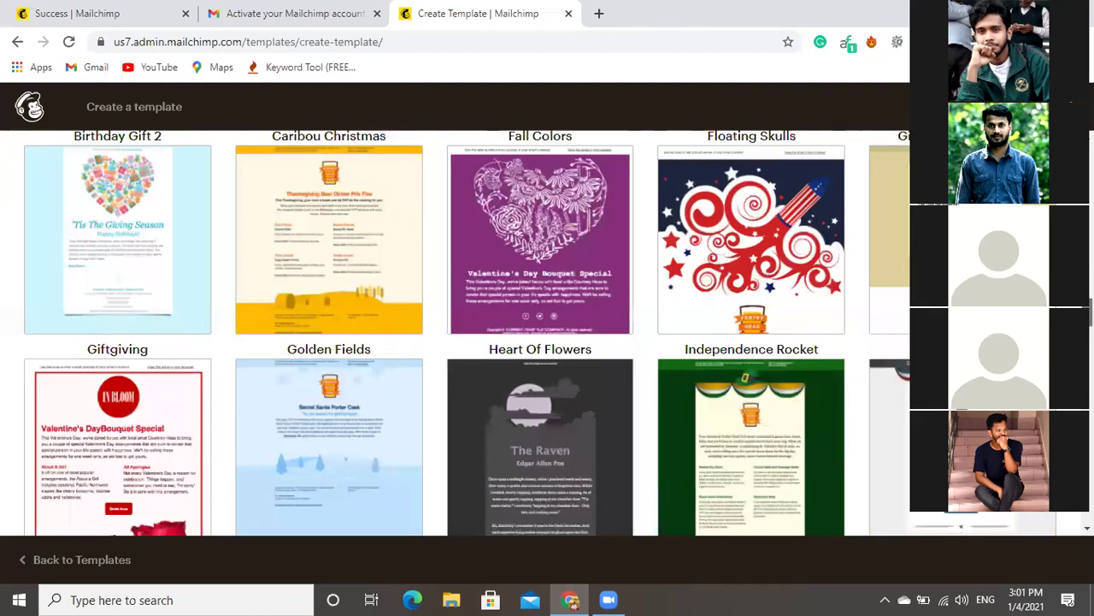
{"action": "scroll", "coordinate": [467, 333], "scroll_direction": "down", "scroll_amount": 2}
{"action": "scroll", "coordinate": [467, 333], "scroll_direction": "up", "scroll_amount": 2}
{"action": "scroll", "coordinate": [467, 333], "scroll_direction": "up", "scroll_amount": 15}
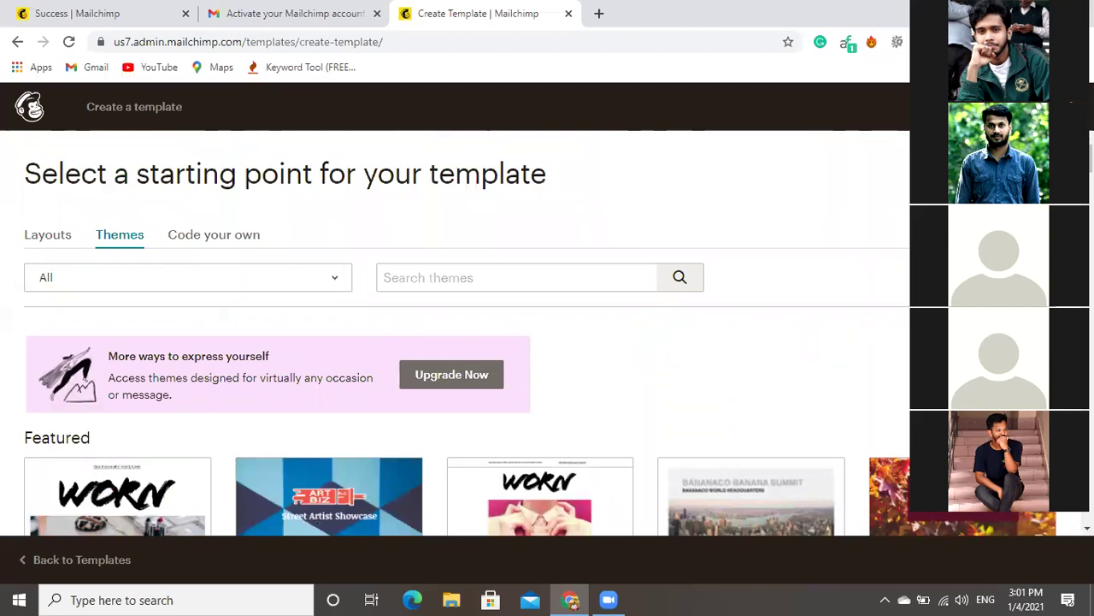
Pick the Basic '1 Column' layout from the Layouts list to start the template.
{"action": "left_click", "coordinate": [72, 237]}
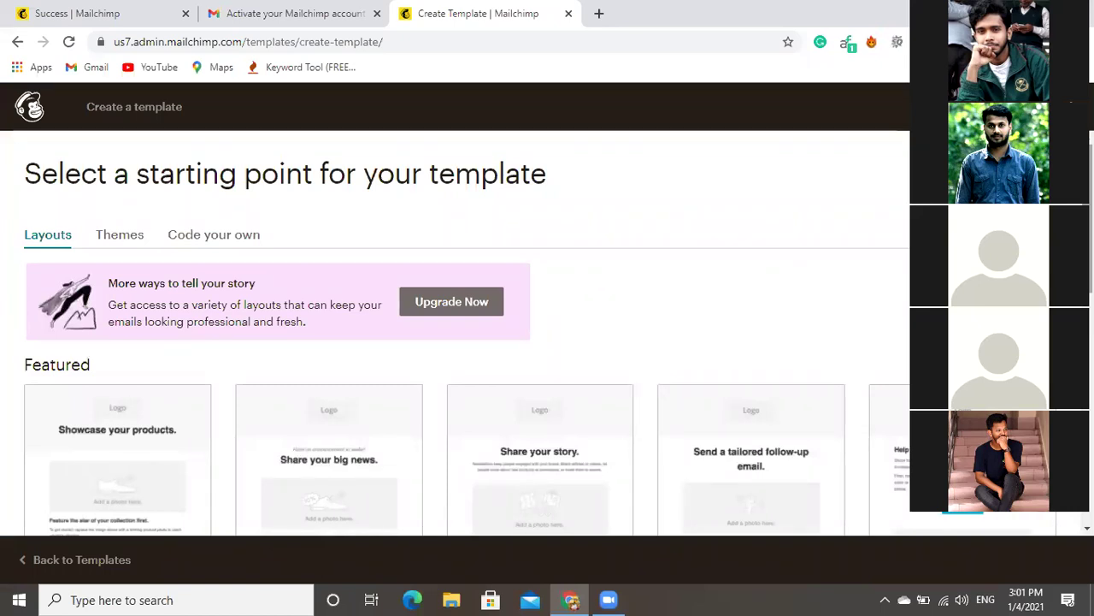
{"action": "scroll", "coordinate": [467, 333], "scroll_direction": "down", "scroll_amount": 4}
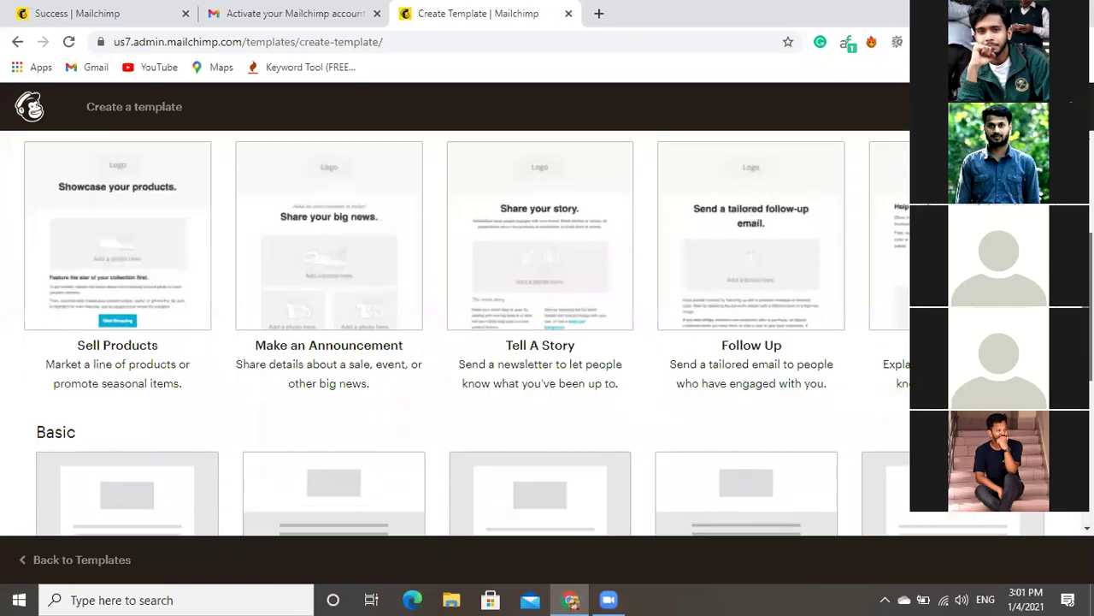
{"action": "scroll", "coordinate": [467, 333], "scroll_direction": "down", "scroll_amount": 1}
{"action": "scroll", "coordinate": [467, 333], "scroll_direction": "up", "scroll_amount": 2}
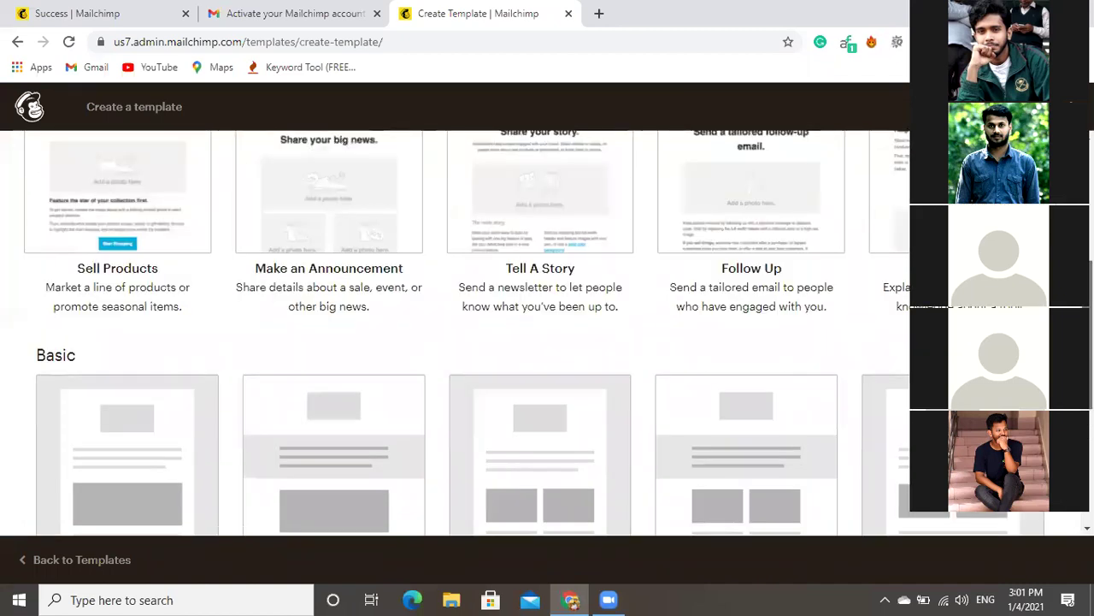
{"action": "scroll", "coordinate": [467, 334], "scroll_direction": "down", "scroll_amount": 2}
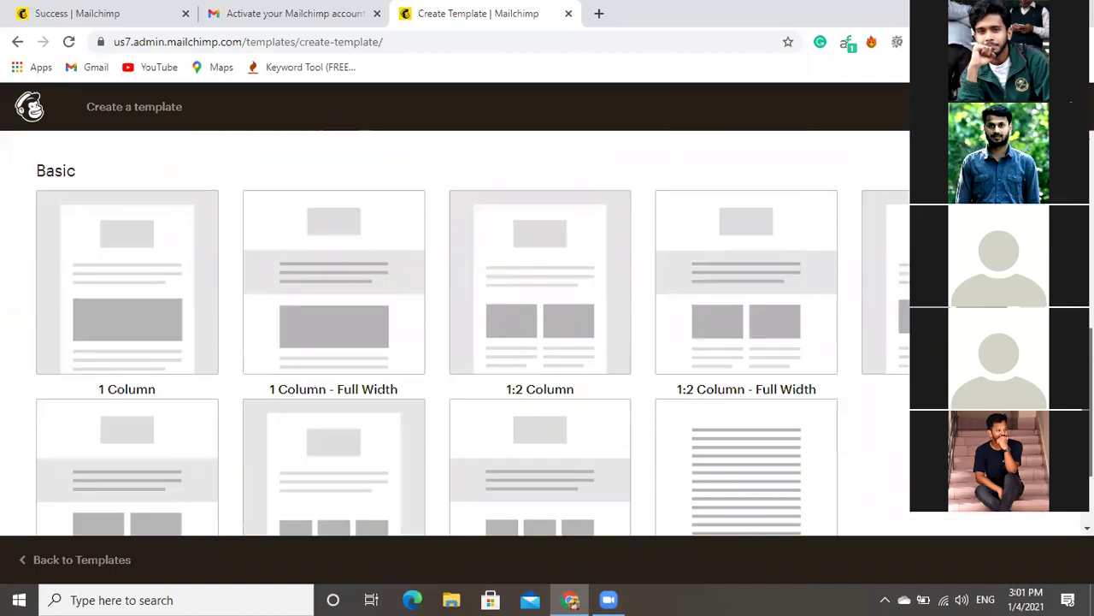
{"action": "scroll", "coordinate": [467, 333], "scroll_direction": "down", "scroll_amount": 1}
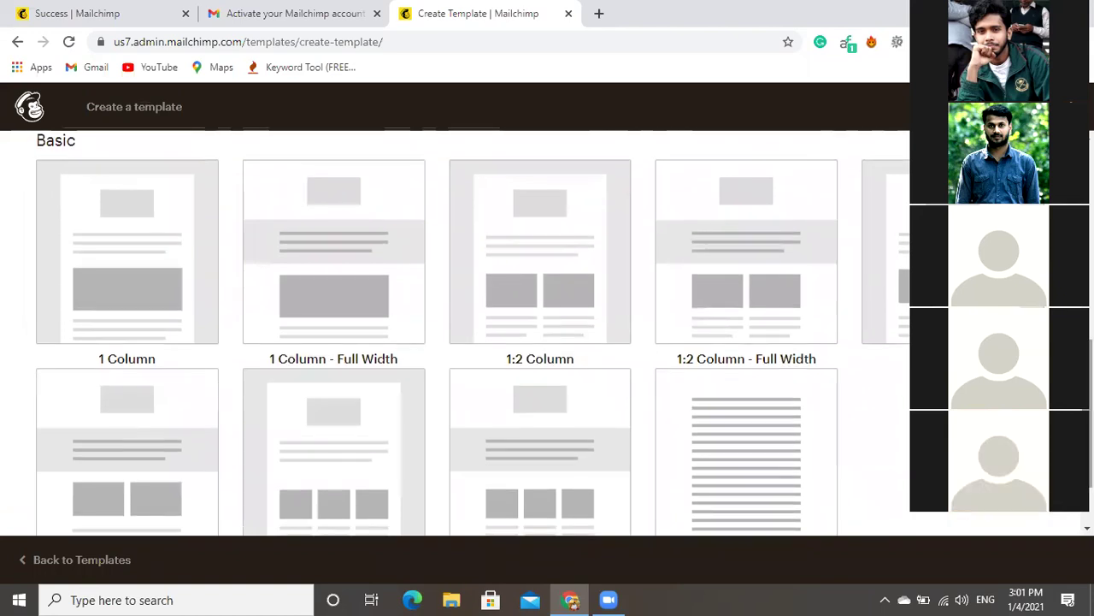
{"action": "mouse_move", "coordinate": [564, 232]}
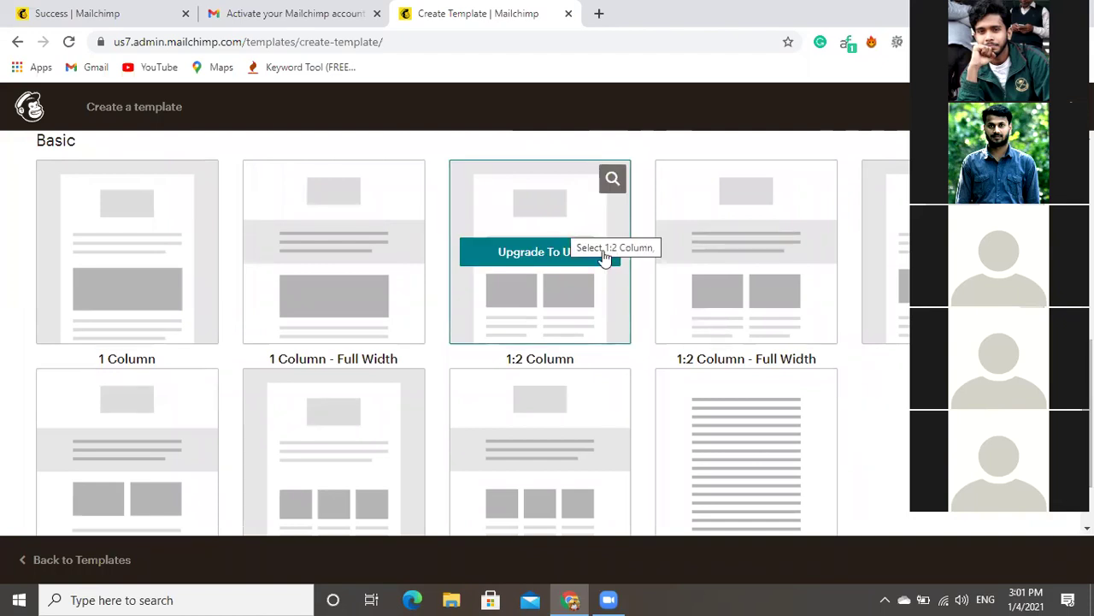
{"action": "left_click", "coordinate": [179, 266]}
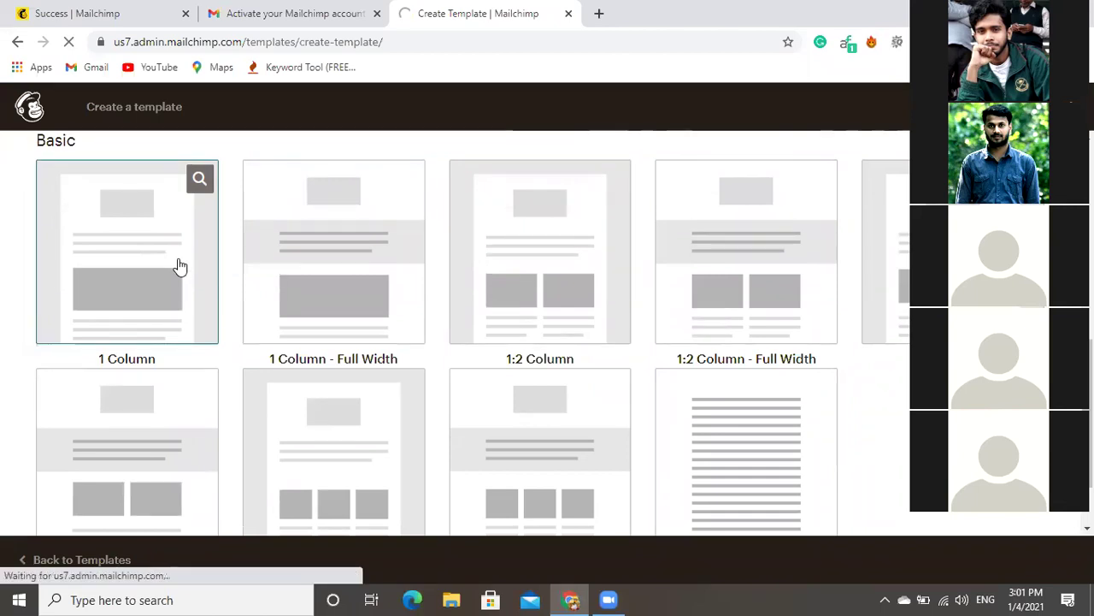
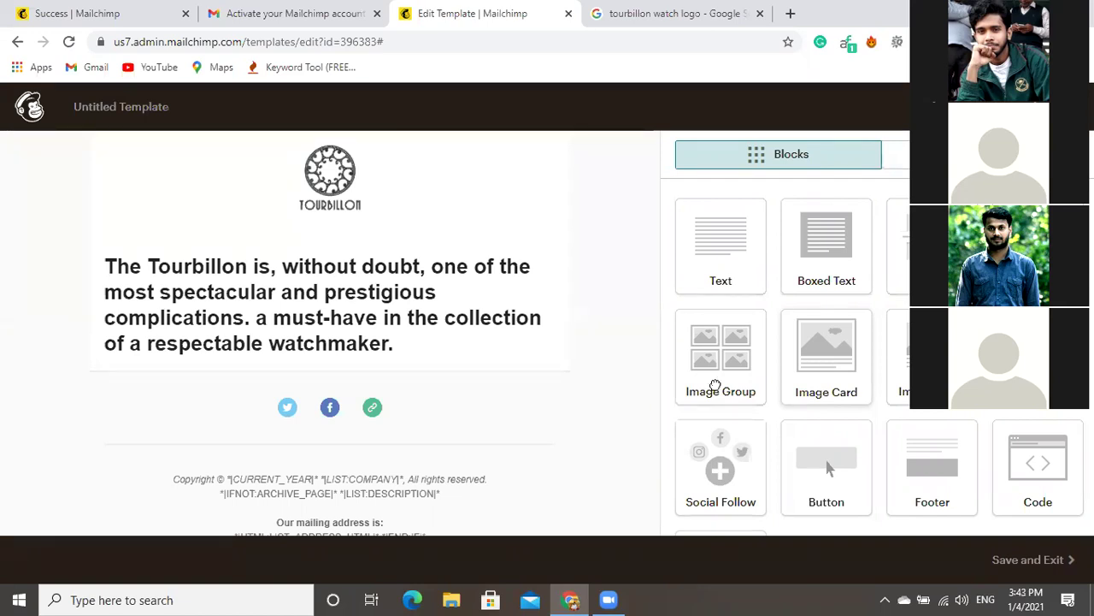
Drop an Image Card block under the watchmaker heading and open its image library.
{"action": "left_click_drag", "start_coordinate": [352, 407], "coordinate": [288, 366]}
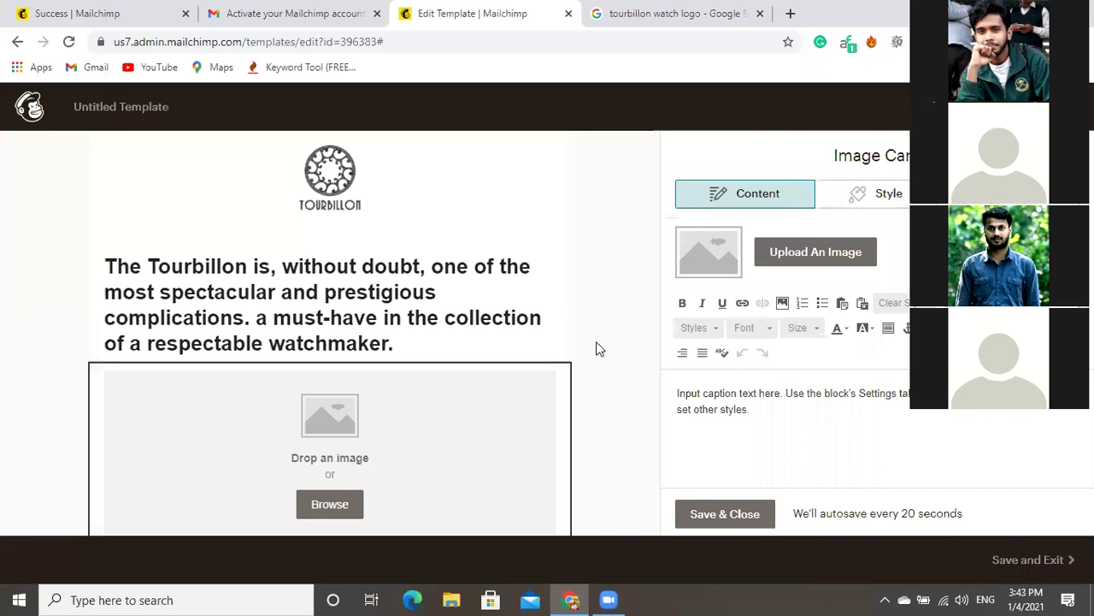
{"action": "scroll", "coordinate": [601, 349], "scroll_direction": "down", "scroll_amount": 2}
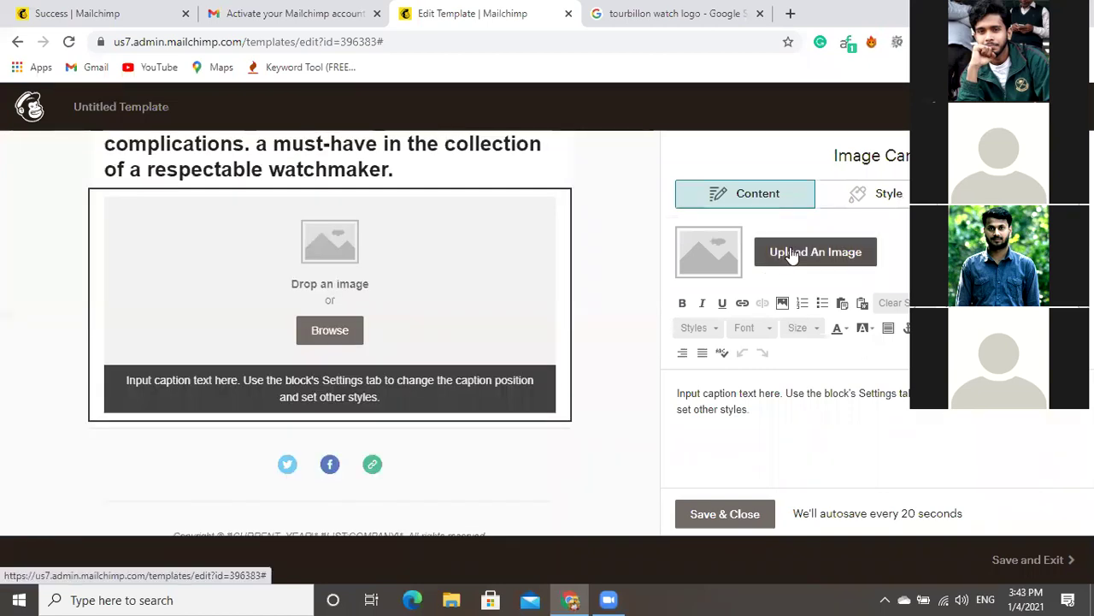
{"action": "left_click", "coordinate": [792, 256]}
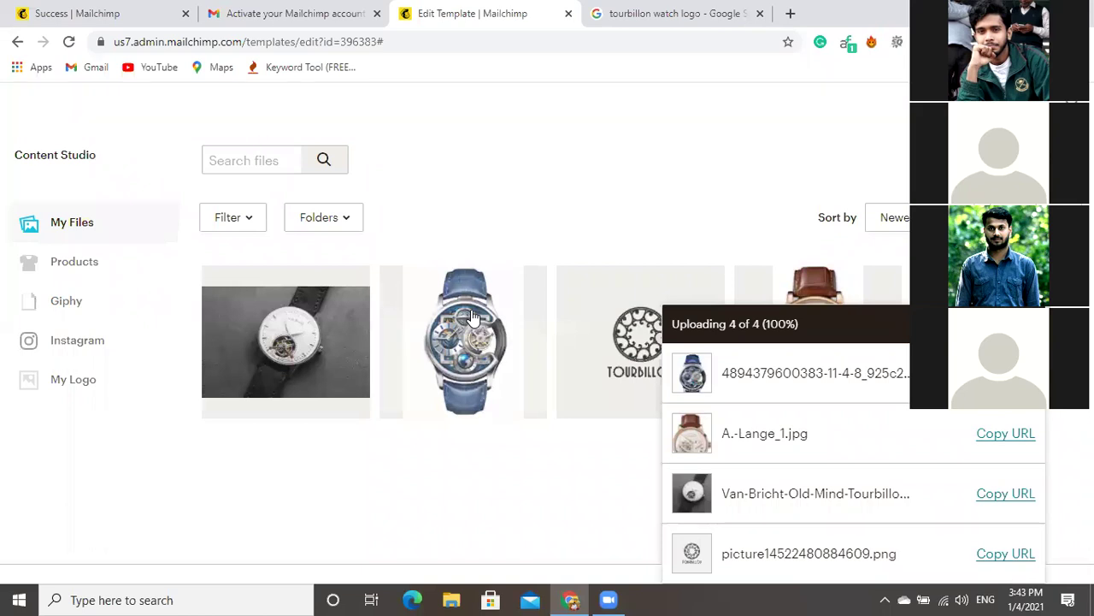
Choose the blue-strapped skeleton watch photo for the Image Card.
{"action": "left_click", "coordinate": [473, 316]}
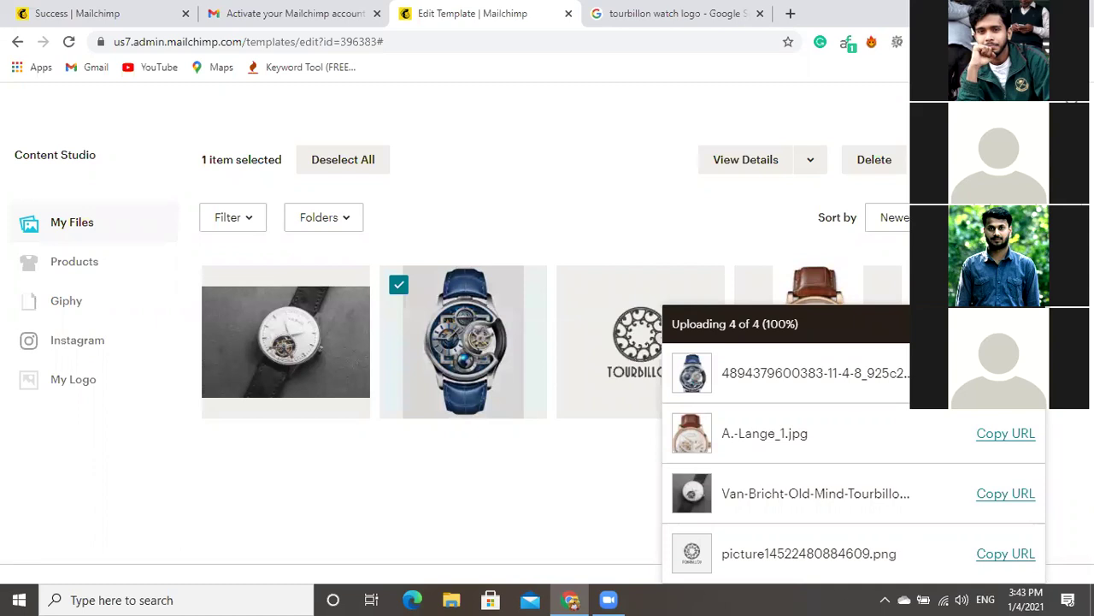
{"action": "key", "text": "Escape"}
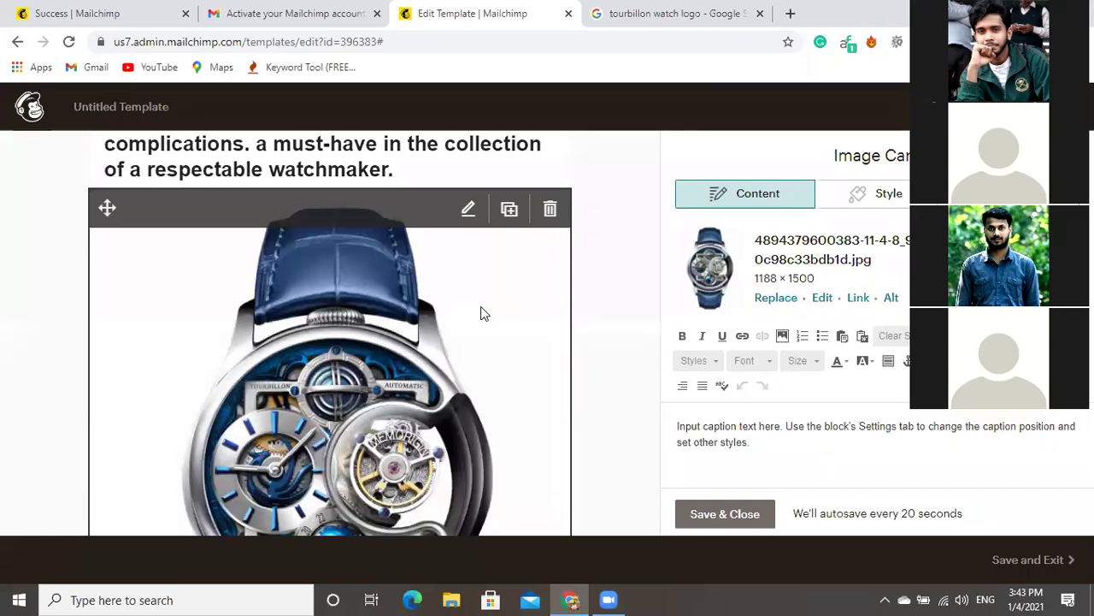
{"action": "scroll", "coordinate": [598, 308], "scroll_direction": "down", "scroll_amount": 1}
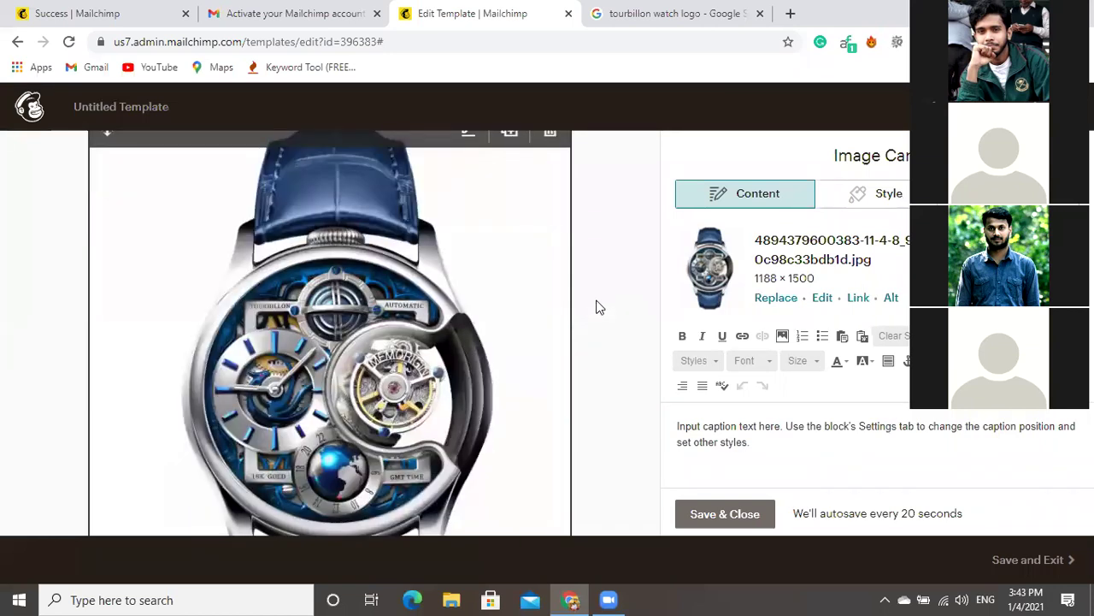
{"action": "scroll", "coordinate": [495, 256], "scroll_direction": "down", "scroll_amount": 4}
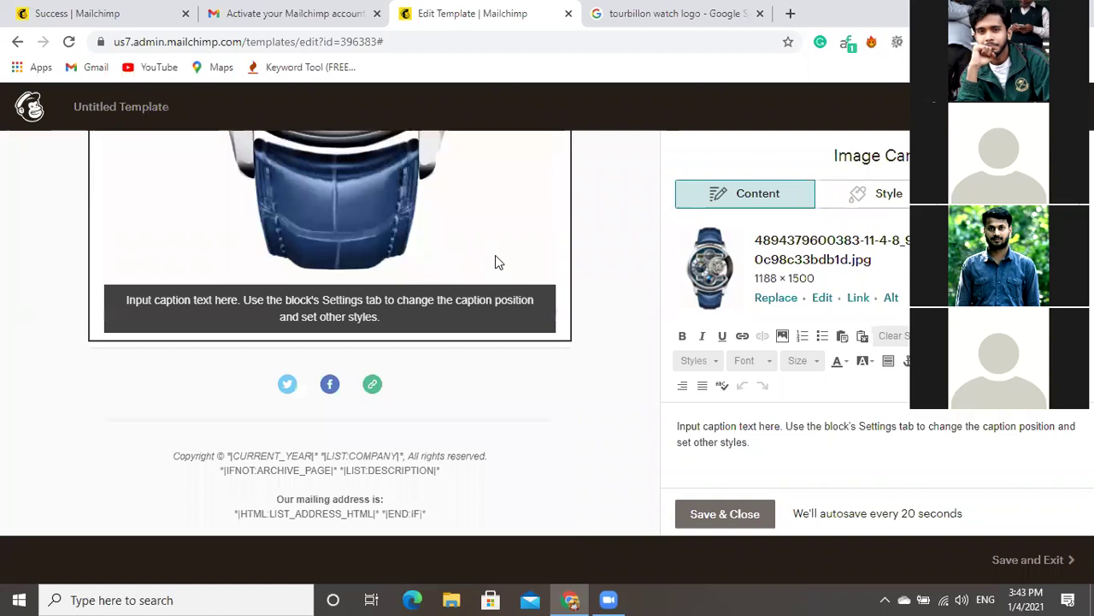
{"action": "left_click", "coordinate": [879, 203]}
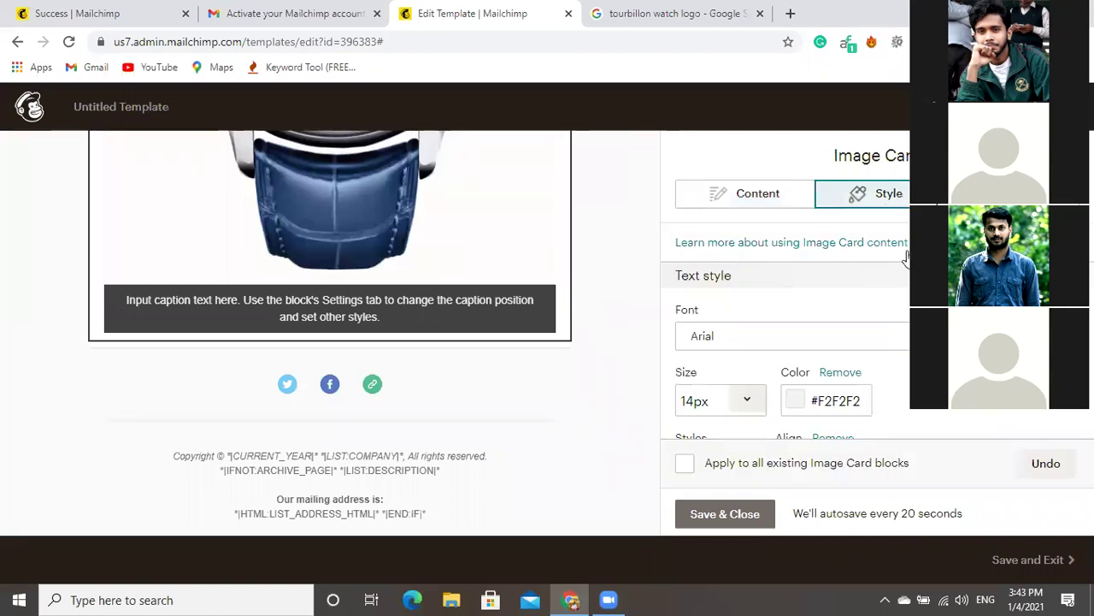
{"action": "scroll", "coordinate": [907, 256], "scroll_direction": "down", "scroll_amount": 2}
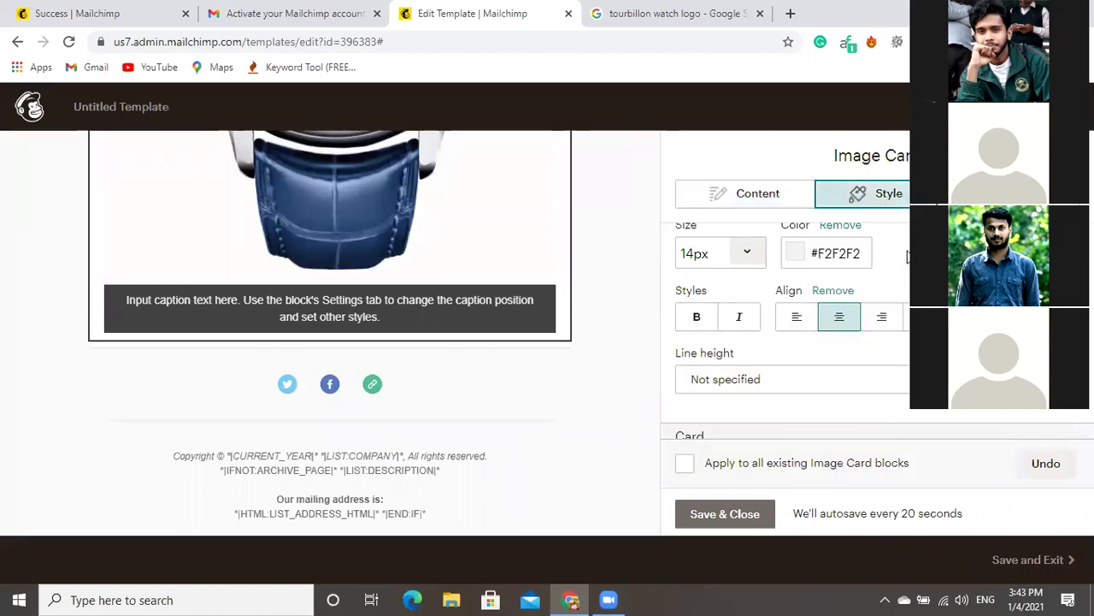
{"action": "scroll", "coordinate": [908, 256], "scroll_direction": "up", "scroll_amount": 2}
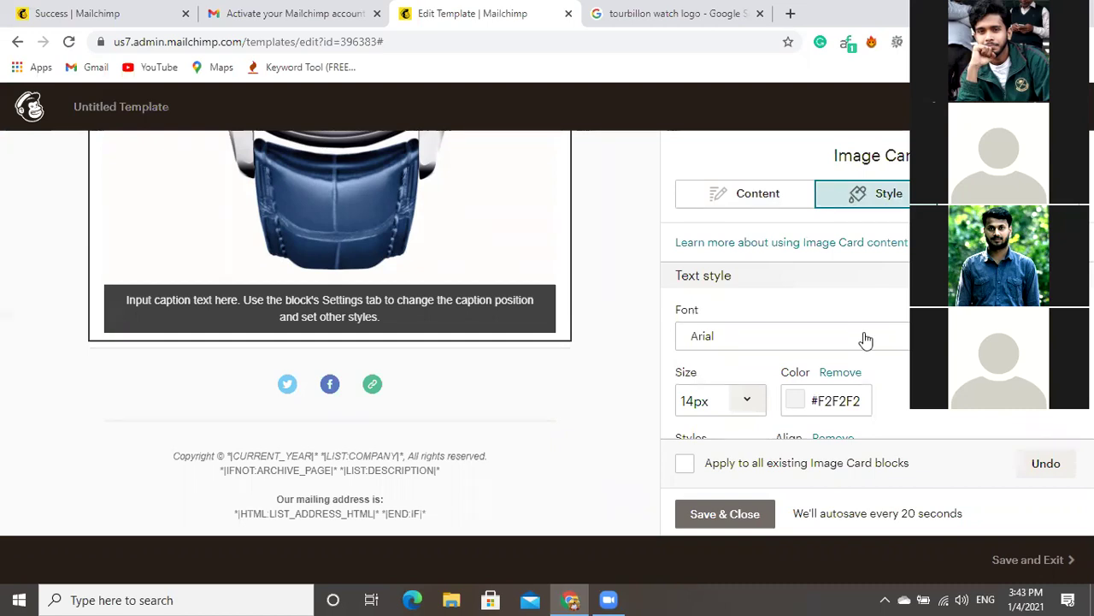
{"action": "scroll", "coordinate": [870, 343], "scroll_direction": "down", "scroll_amount": 6}
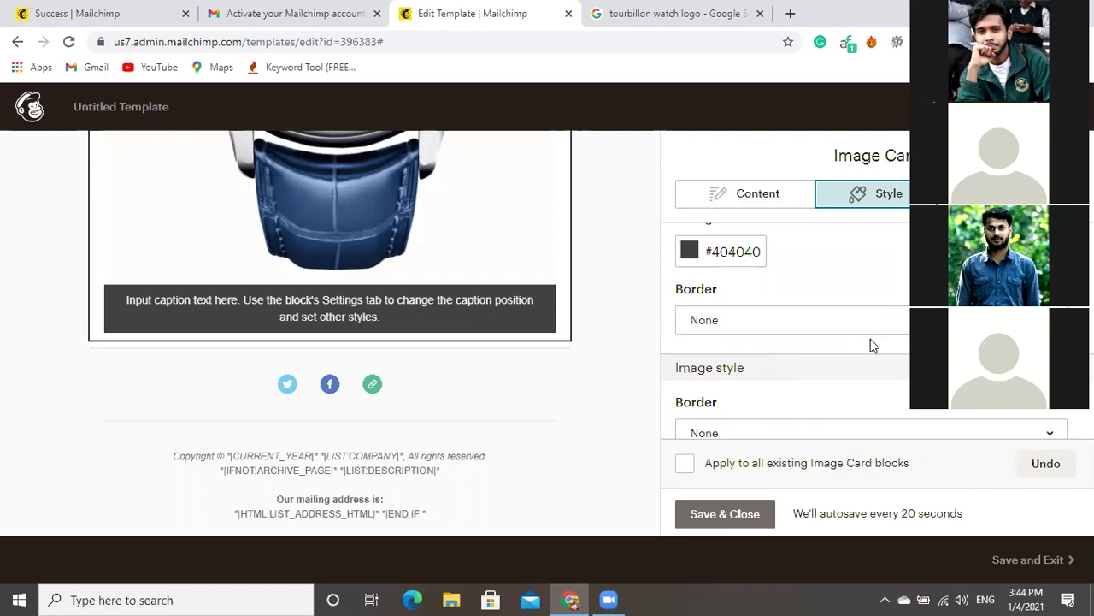
{"action": "scroll", "coordinate": [871, 342], "scroll_direction": "up", "scroll_amount": 2}
{"action": "scroll", "coordinate": [870, 345], "scroll_direction": "down", "scroll_amount": 1}
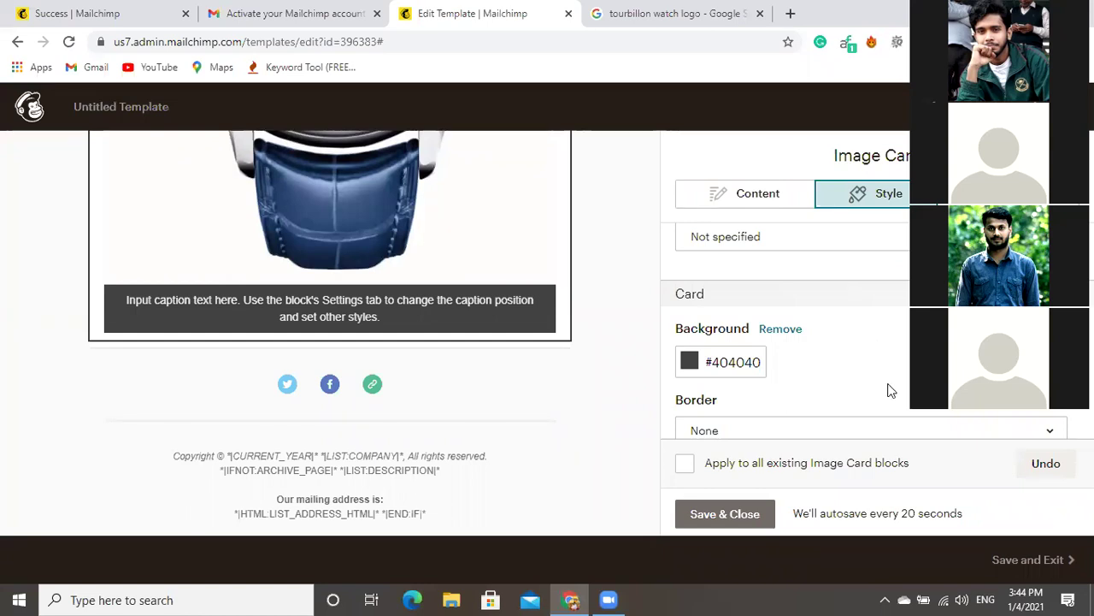
{"action": "left_click", "coordinate": [758, 194]}
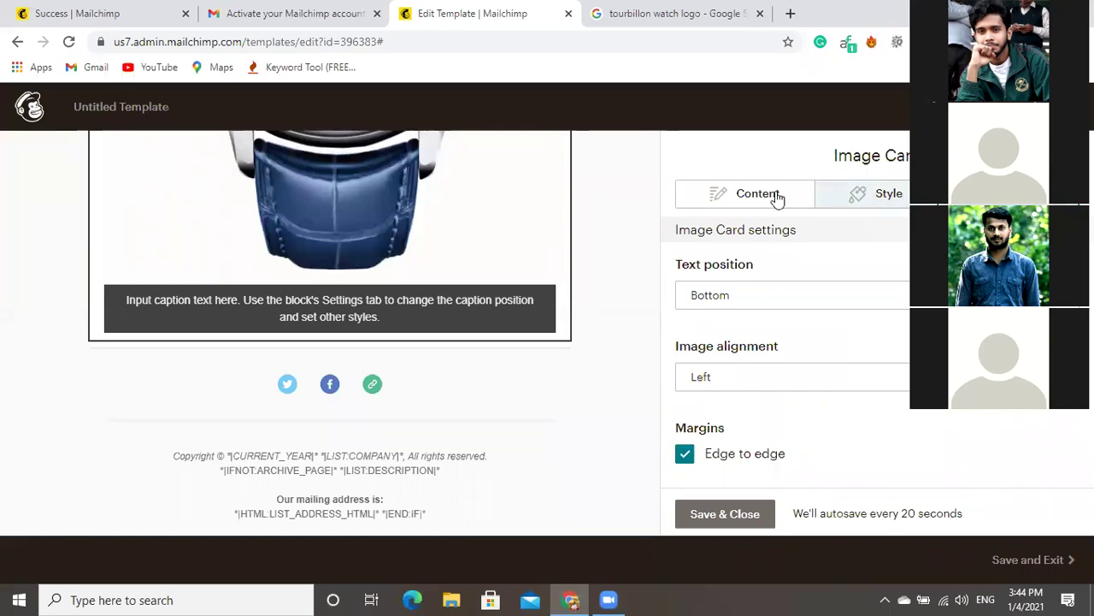
{"action": "left_click", "coordinate": [729, 204]}
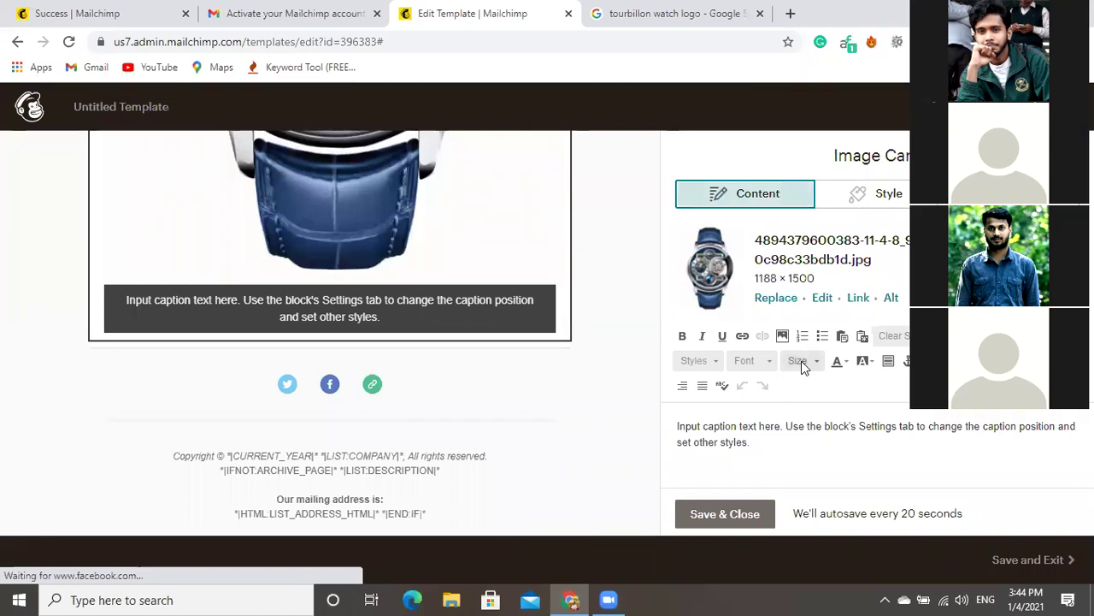
Enter 'exclusive watch' as the watch image's alt text.
{"action": "left_click", "coordinate": [890, 296]}
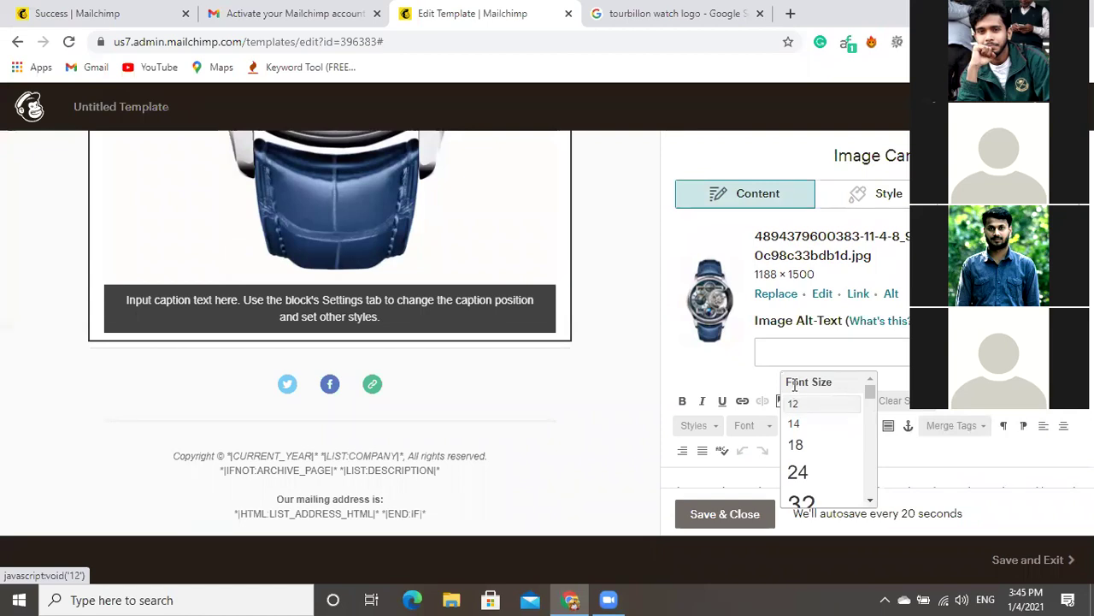
{"action": "left_click", "coordinate": [795, 400]}
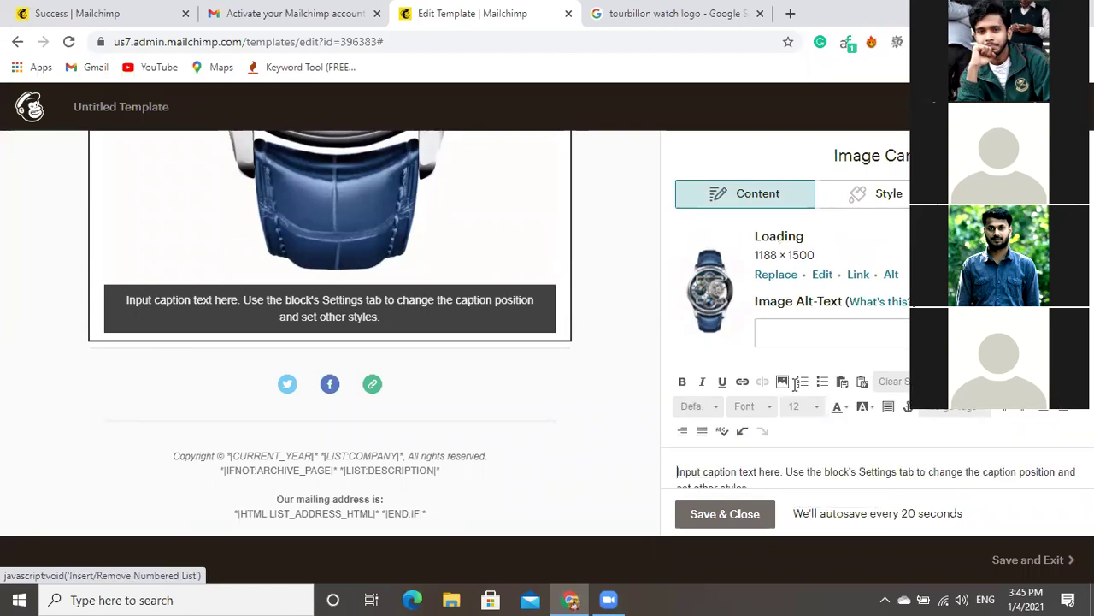
{"action": "left_click", "coordinate": [776, 336]}
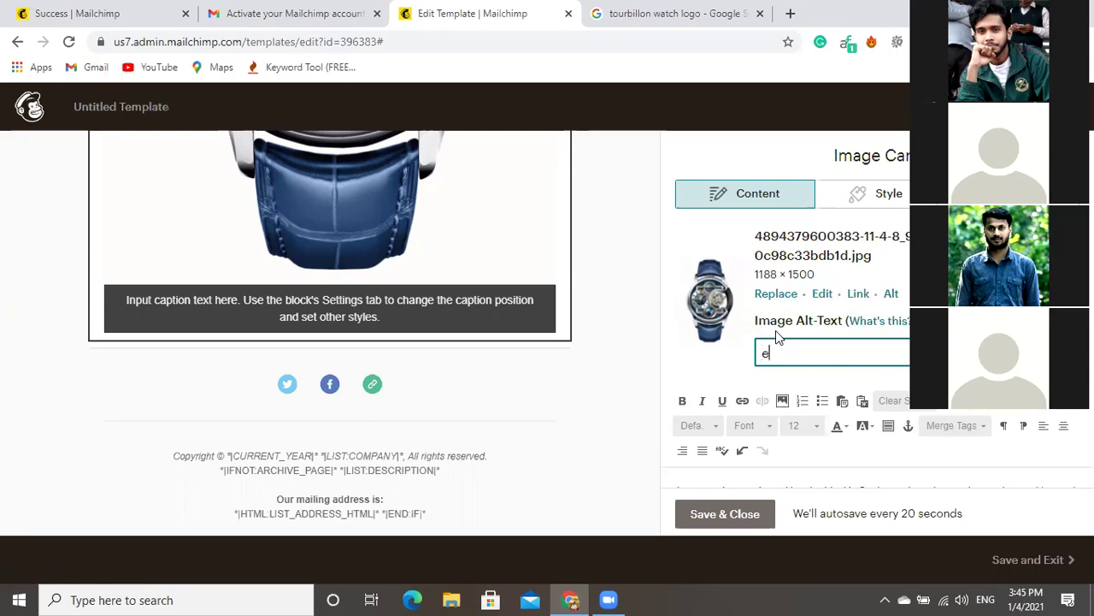
{"action": "type", "text": "exclusive watch"}
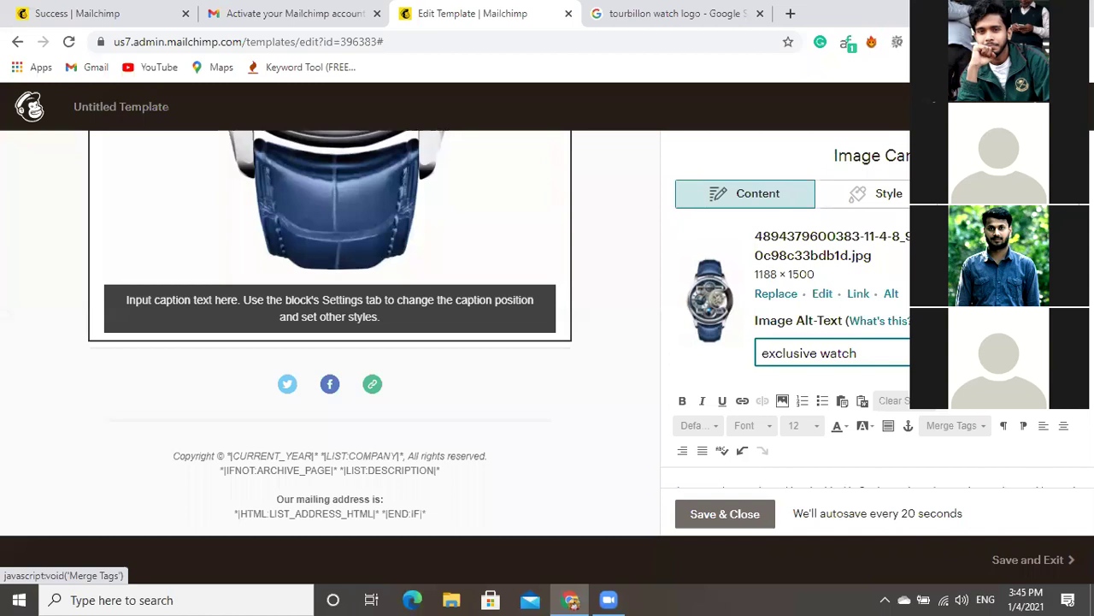
{"action": "key", "text": "Return"}
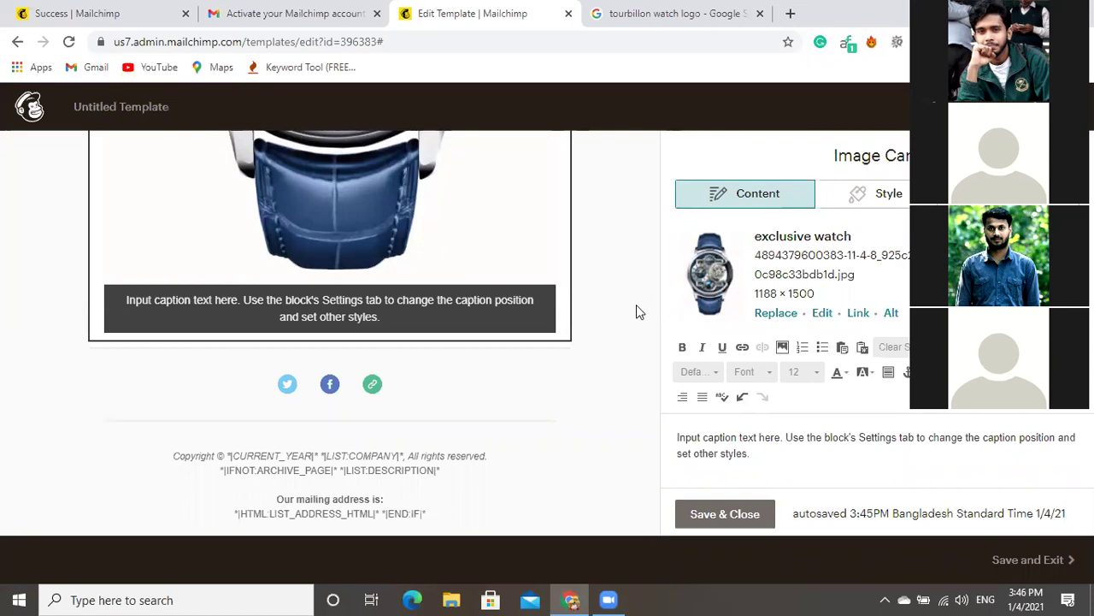
Save the image block changes and clear the placeholder caption text.
{"action": "left_click", "coordinate": [751, 523]}
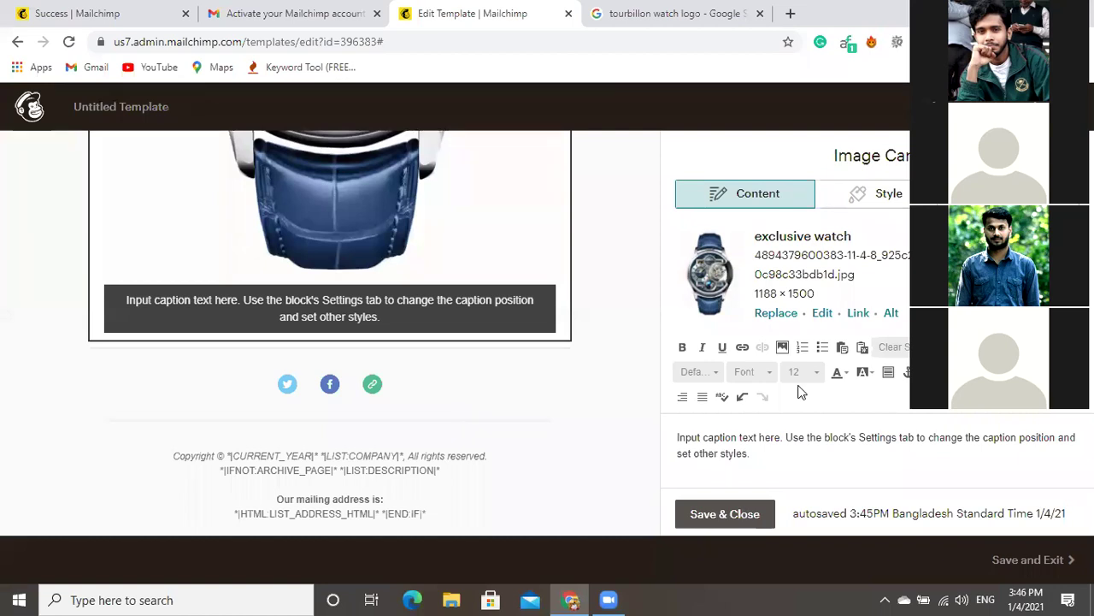
{"action": "left_click", "coordinate": [759, 460]}
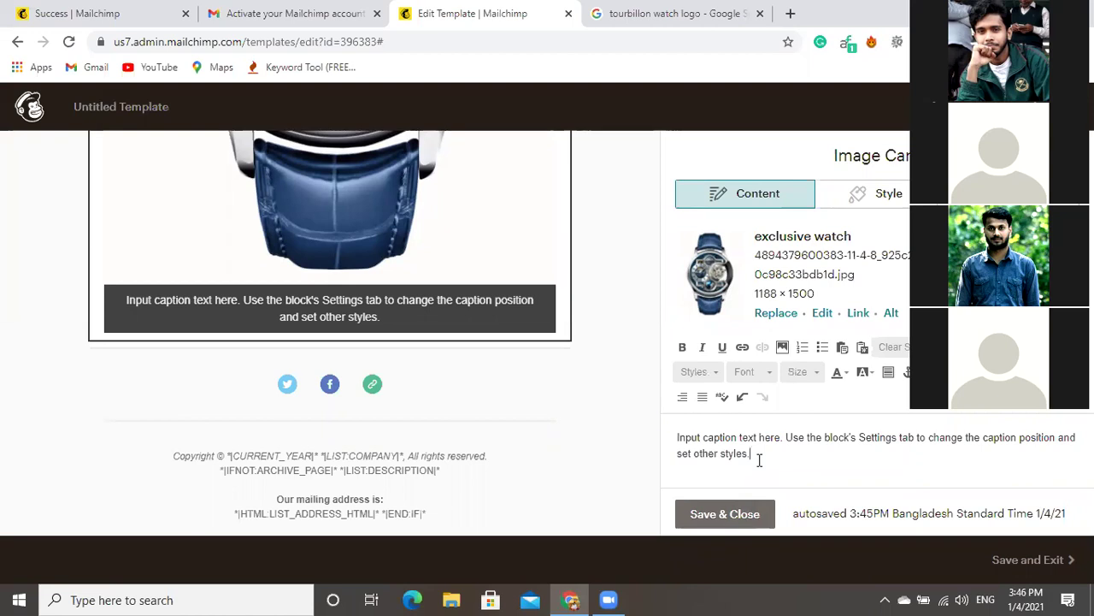
{"action": "key", "text": "BackSpace"}
{"action": "key", "text": "BackSpace"}
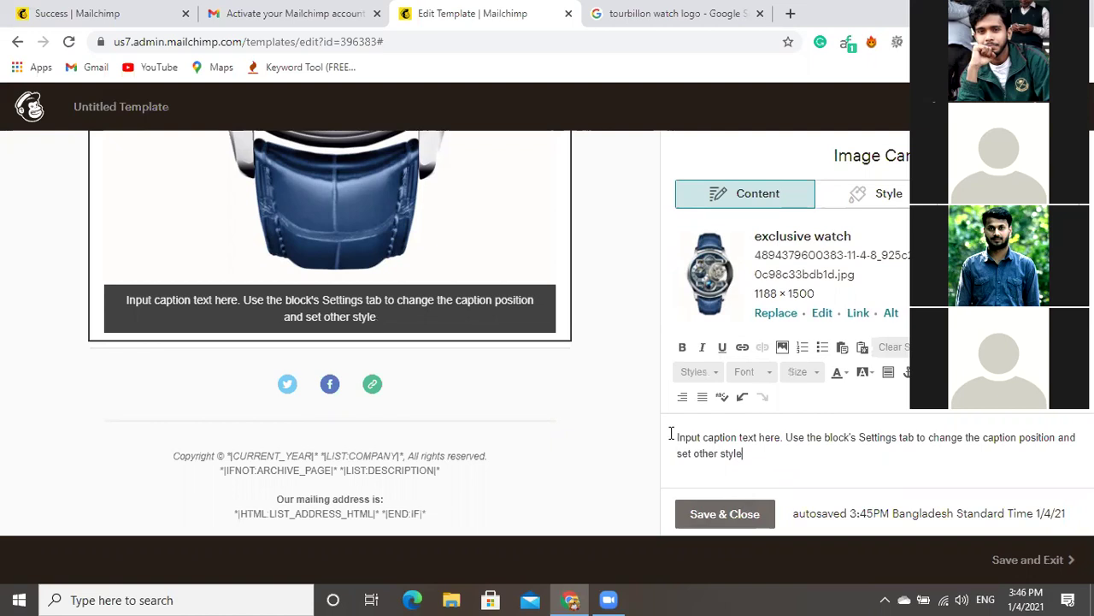
{"action": "key", "text": "ctrl+a"}
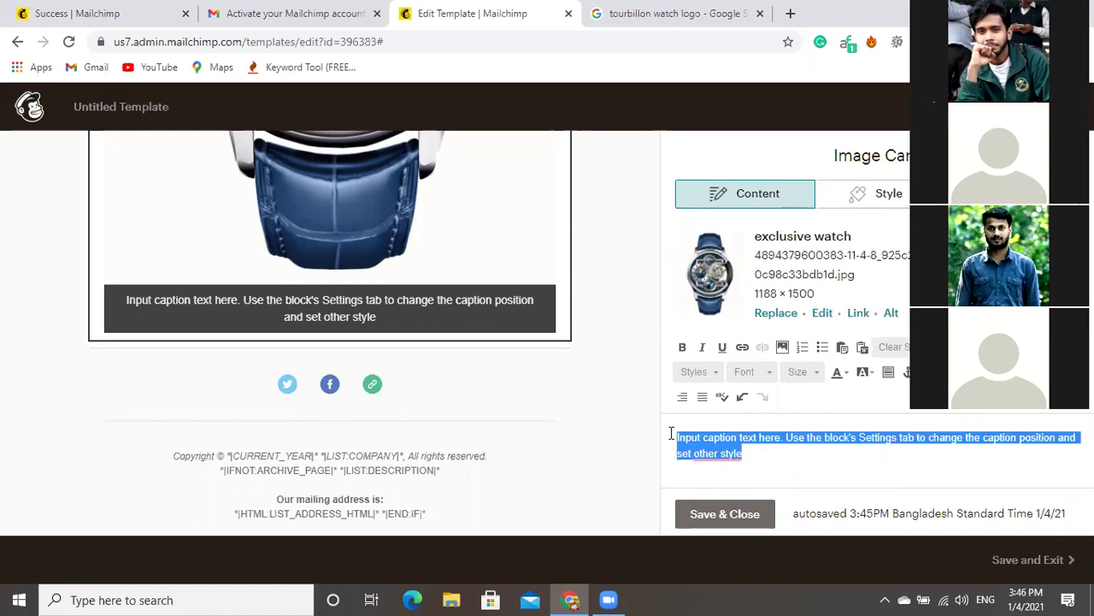
{"action": "key", "text": "Delete"}
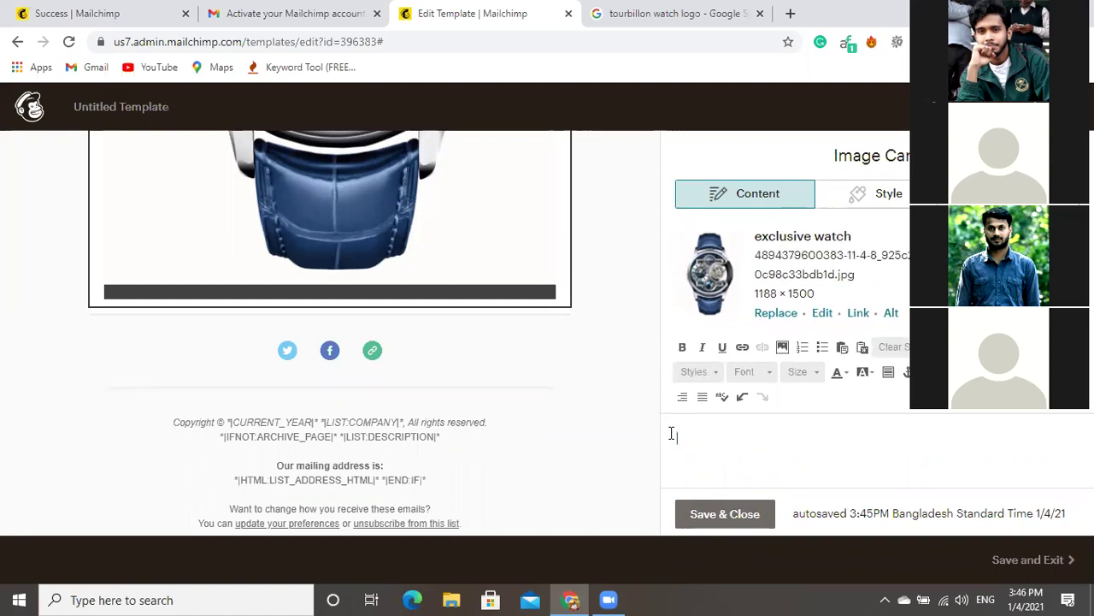
{"action": "type", "text": "THe"}
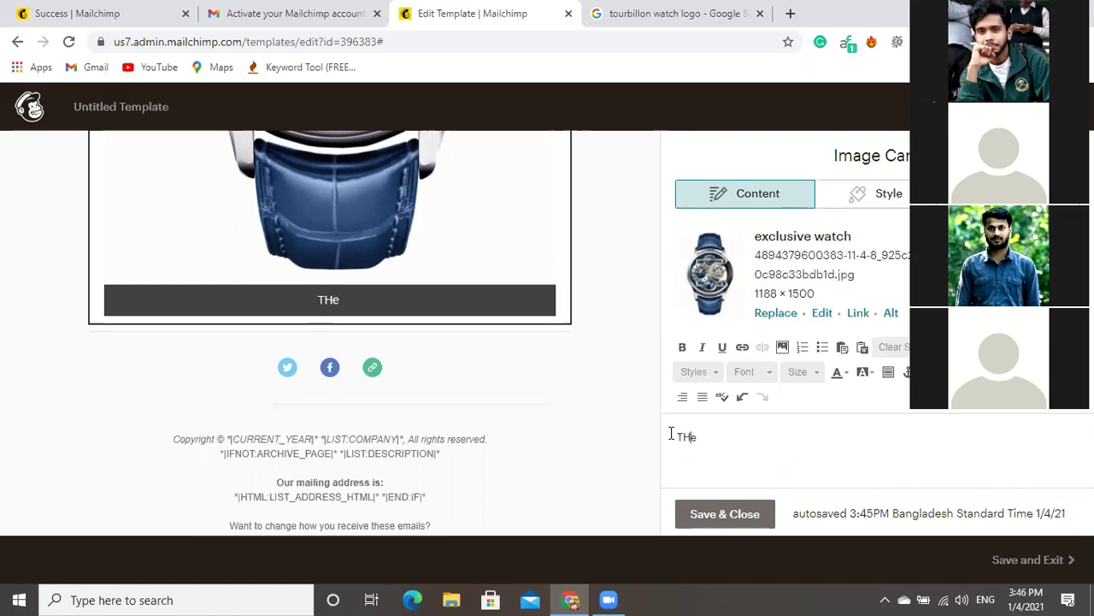
{"action": "key", "text": "BackSpace"}
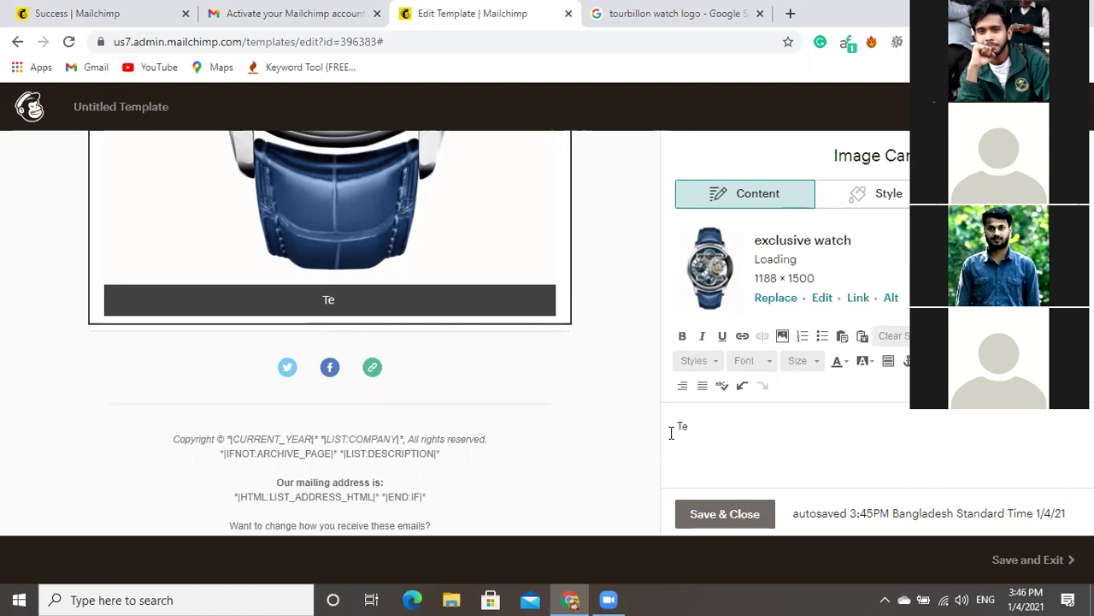
{"action": "type", "text": "h"}
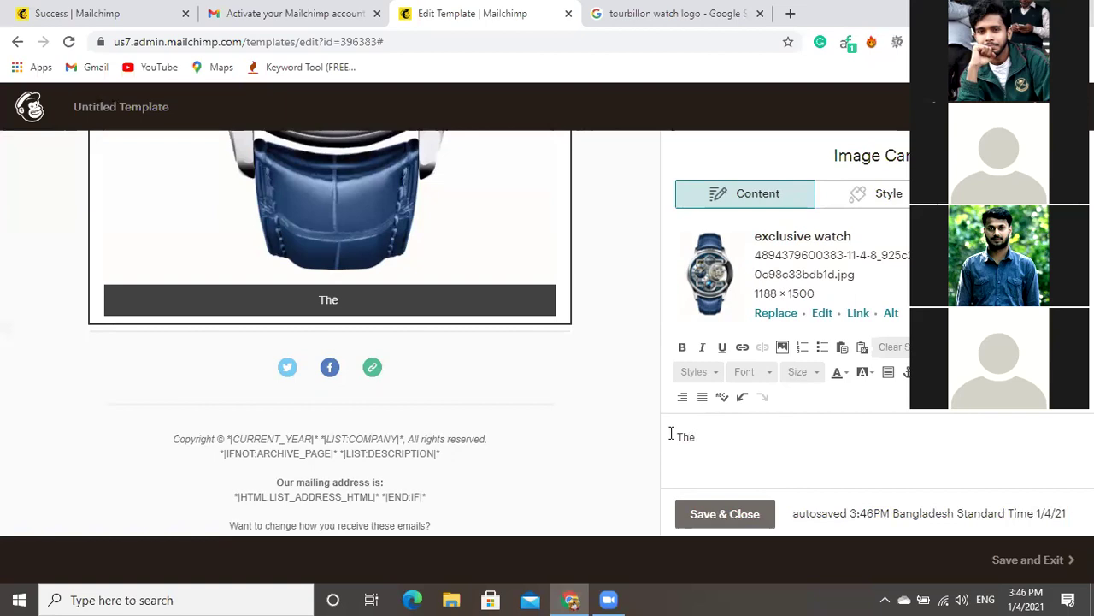
{"action": "key", "text": "BackSpace"}
{"action": "key", "text": "BackSpace"}
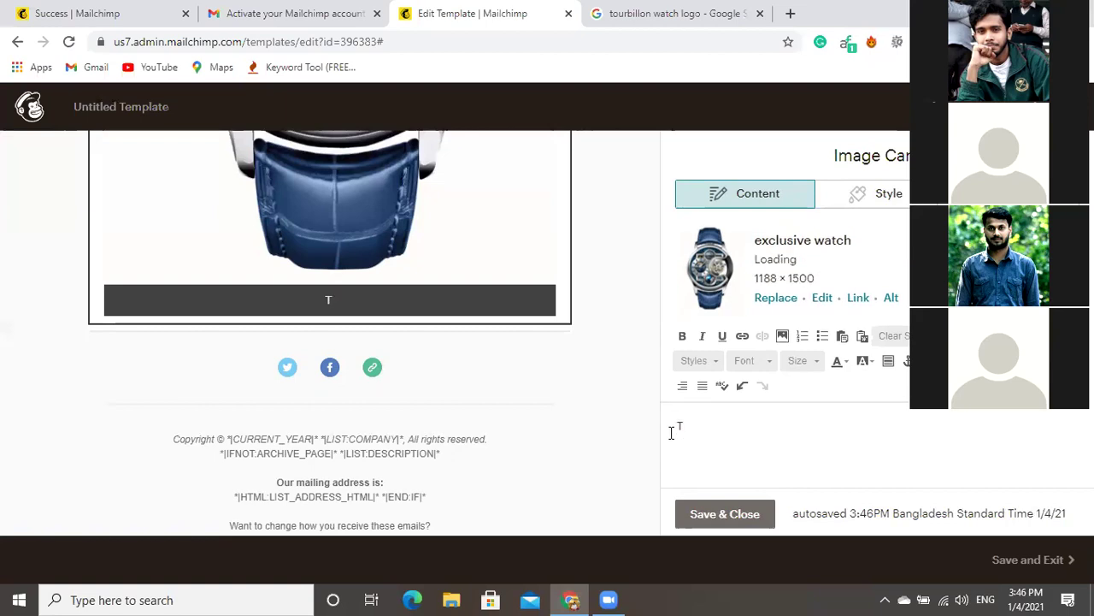
{"action": "key", "text": "BackSpace"}
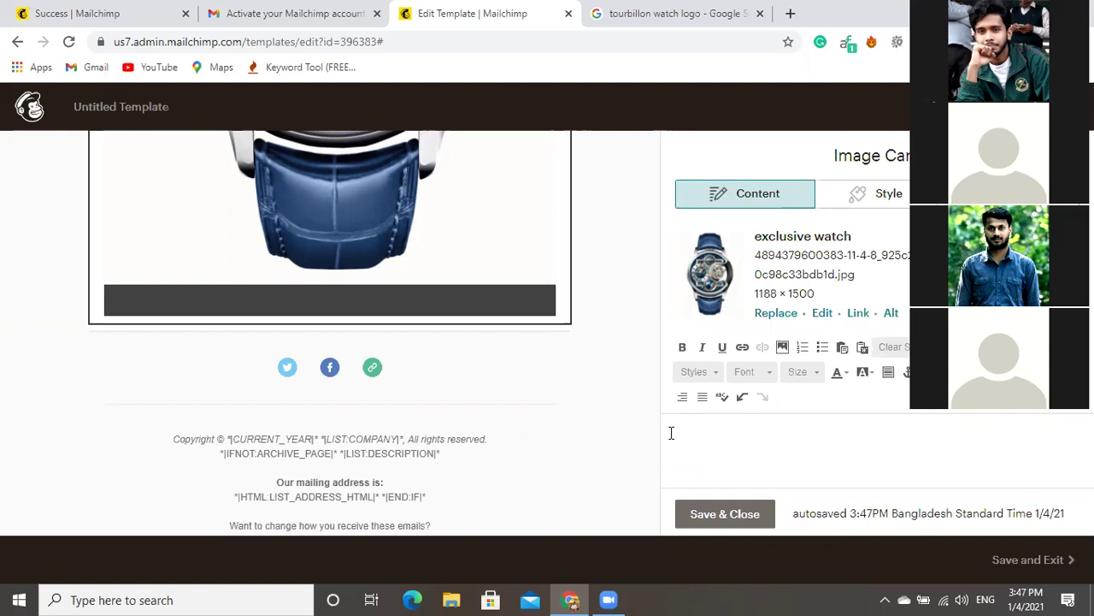
Type the caption 'THE CLASSIQUE TOURBILLON EXTRA-PLAT BLUE ETERNAL FOR $2500' and save it.
{"action": "type", "text": "YHE"}
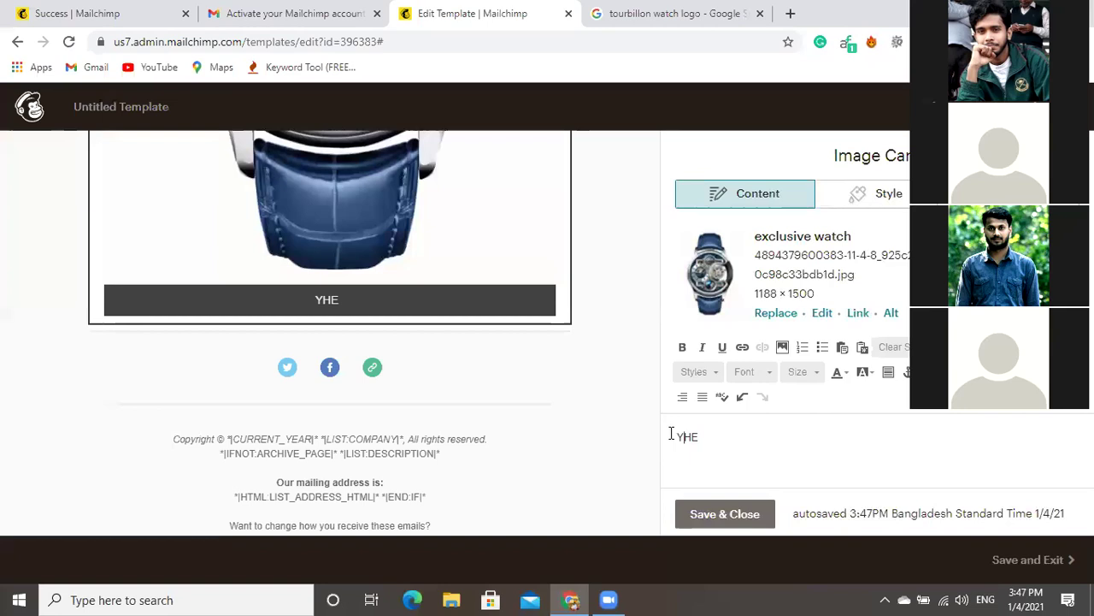
{"action": "left_click", "coordinate": [672, 434]}
{"action": "key", "text": "Delete"}
{"action": "type", "text": "T"}
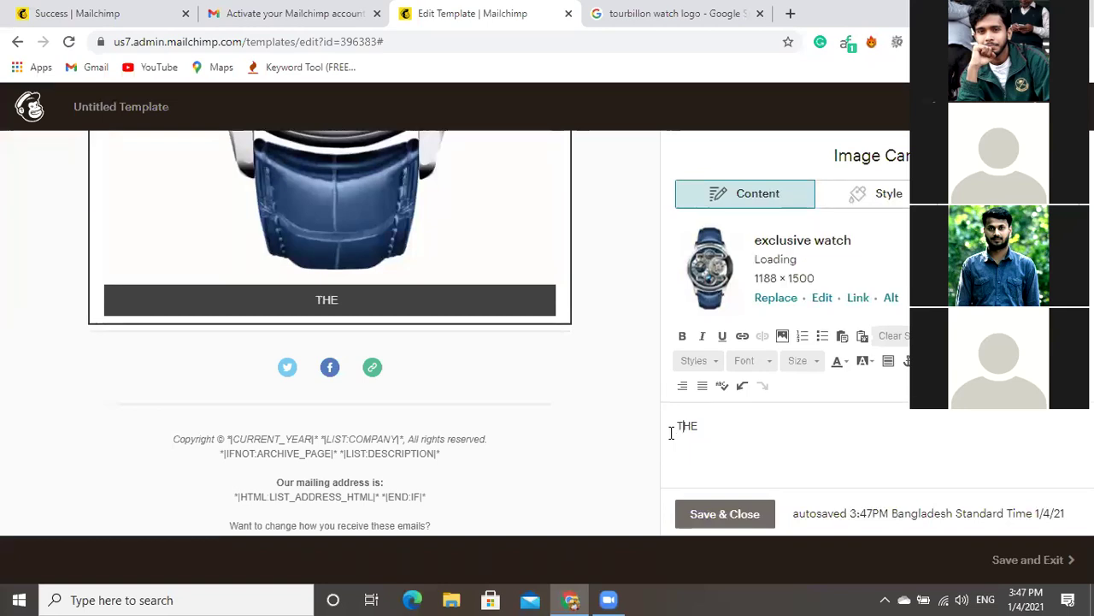
{"action": "key", "text": "End"}
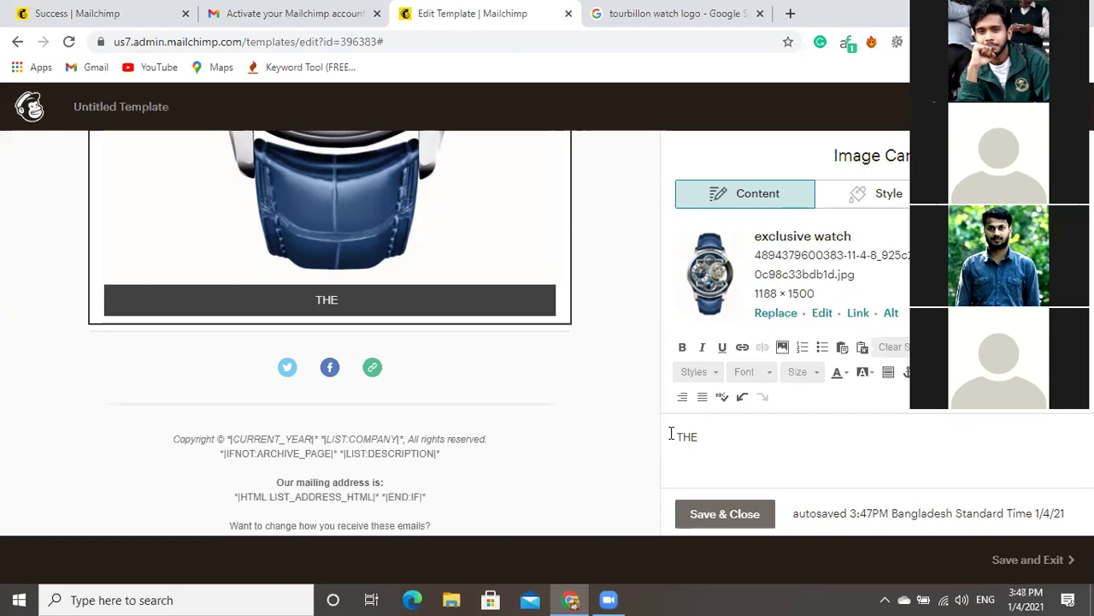
{"action": "type", "text": "CAL"}
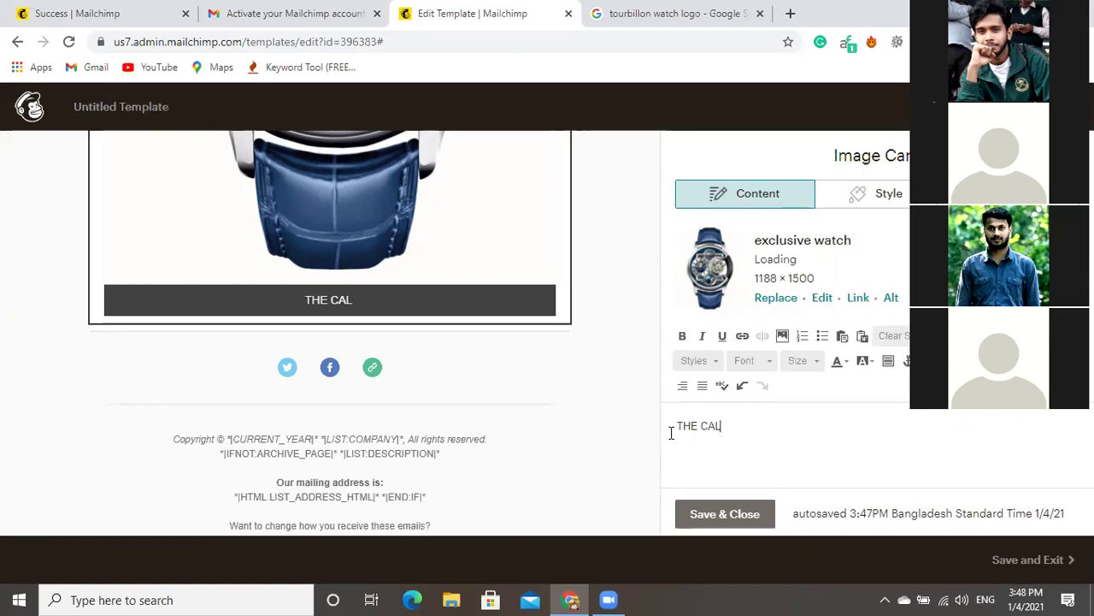
{"action": "key", "text": "BackSpace"}
{"action": "key", "text": "BackSpace"}
{"action": "type", "text": "LASSIQU"}
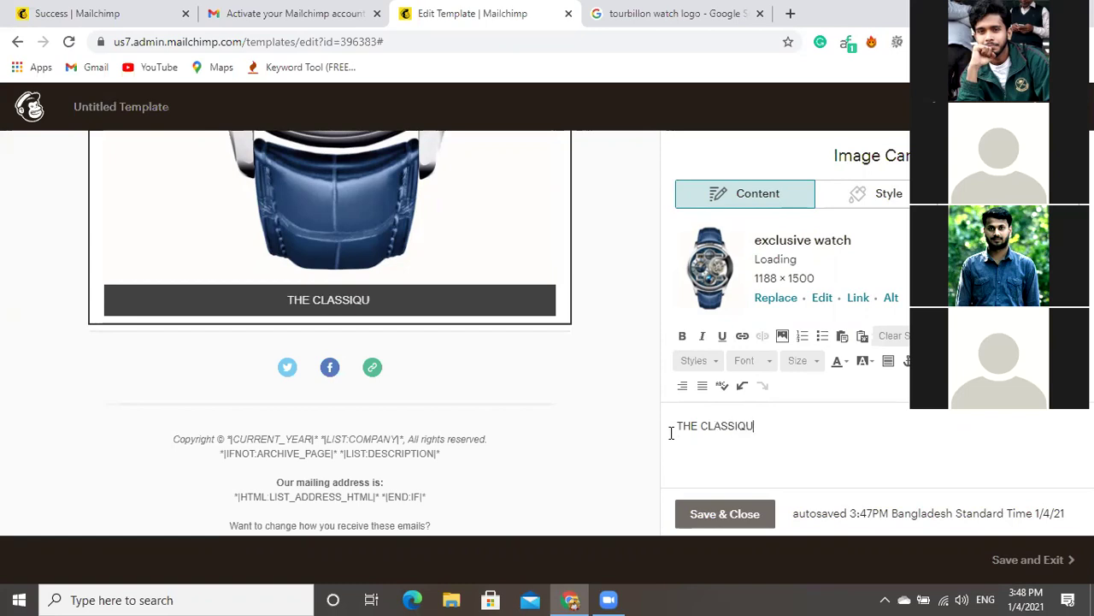
{"action": "type", "text": "E TO"}
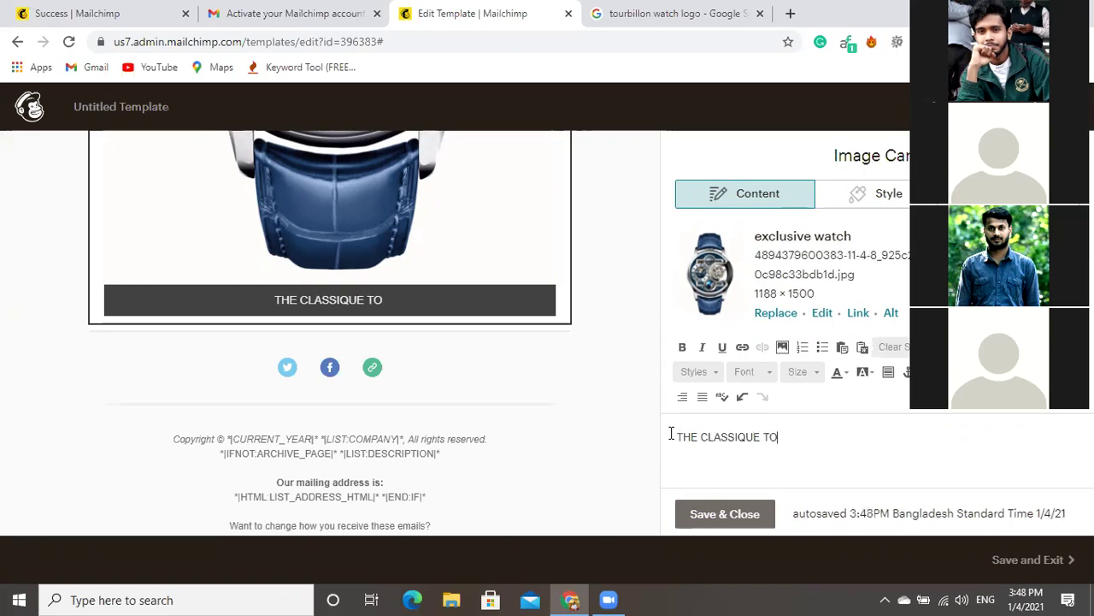
{"action": "type", "text": "UR"}
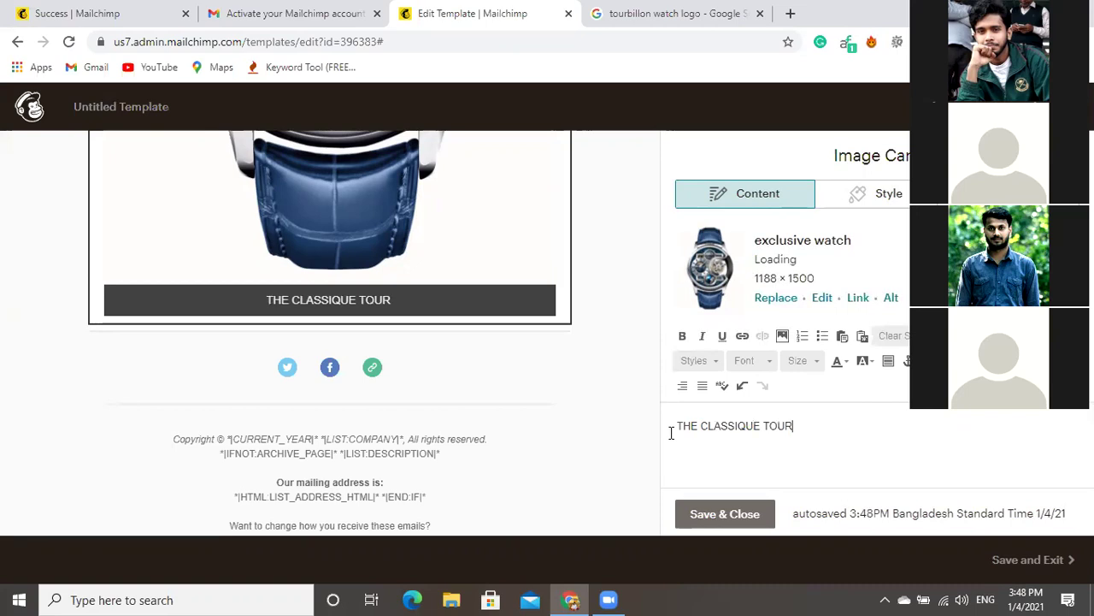
{"action": "type", "text": "BILLON "}
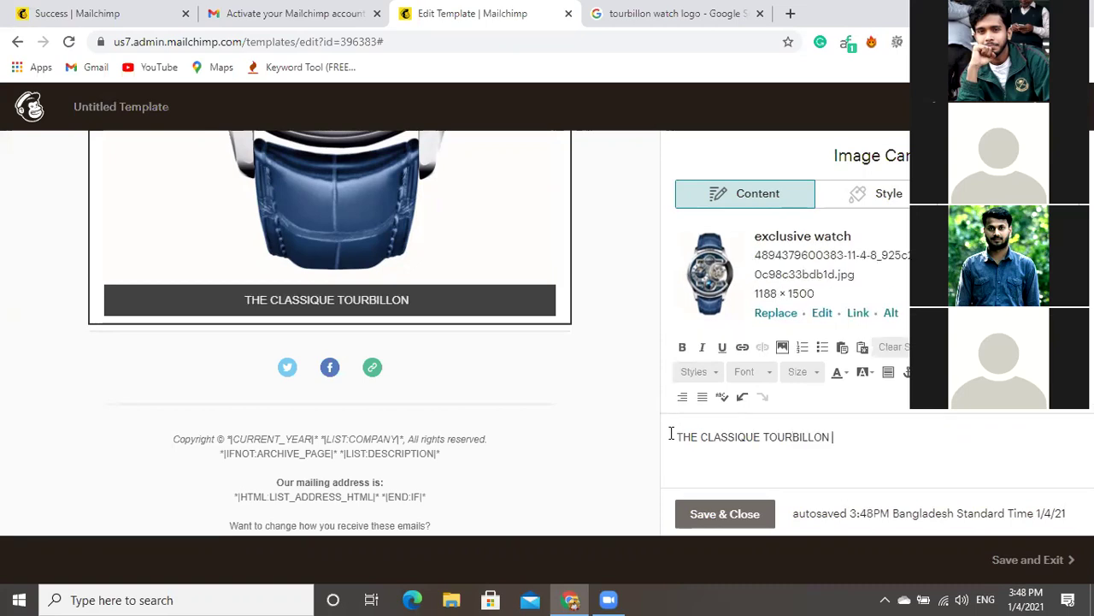
{"action": "type", "text": "EX"}
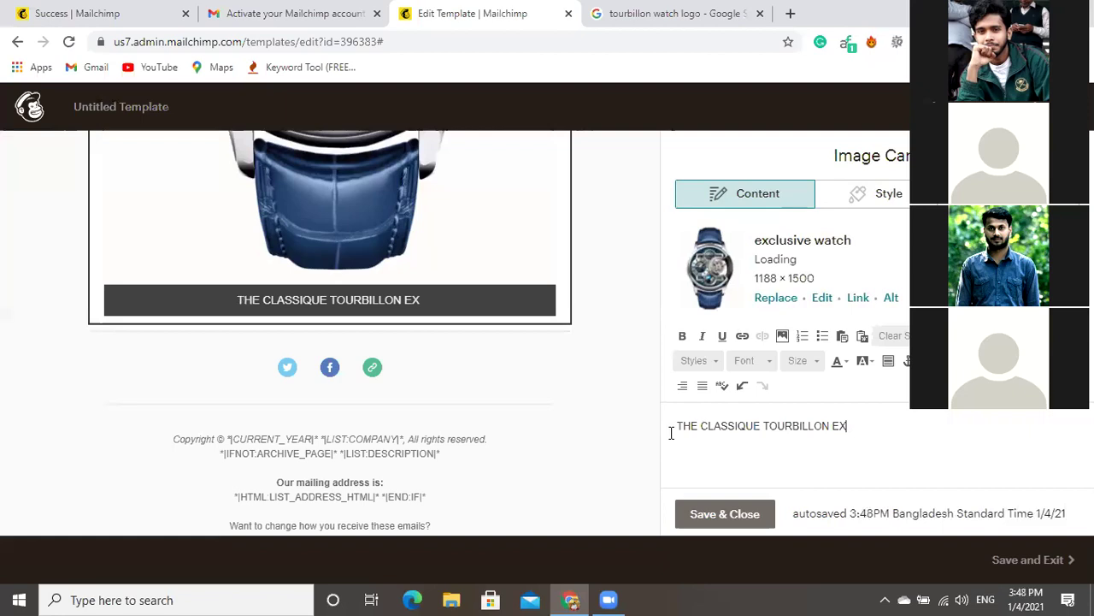
{"action": "type", "text": "TRA"}
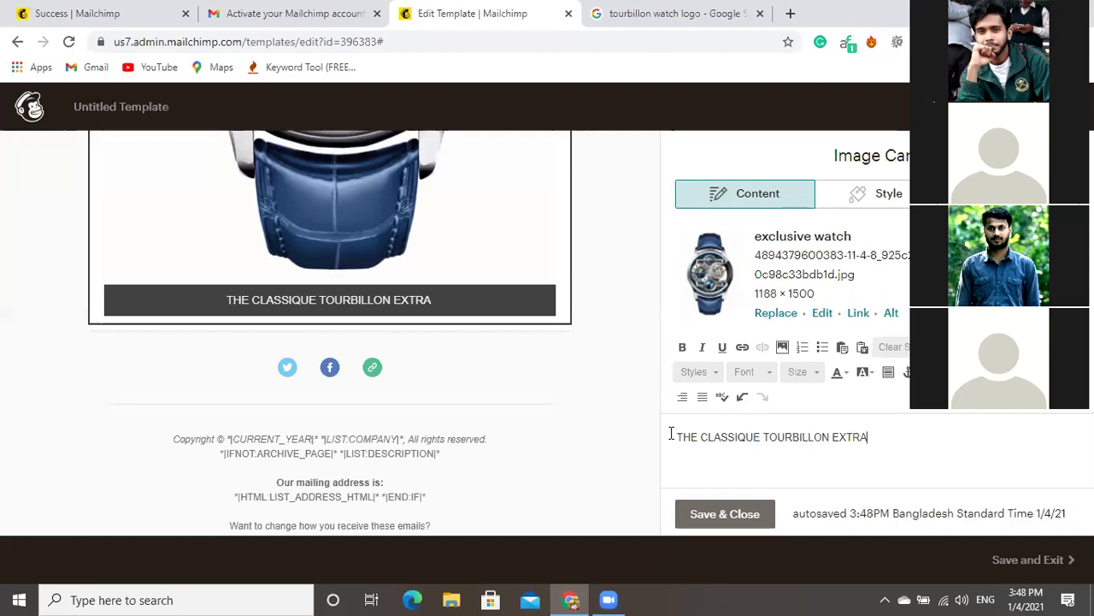
{"action": "type", "text": "-"}
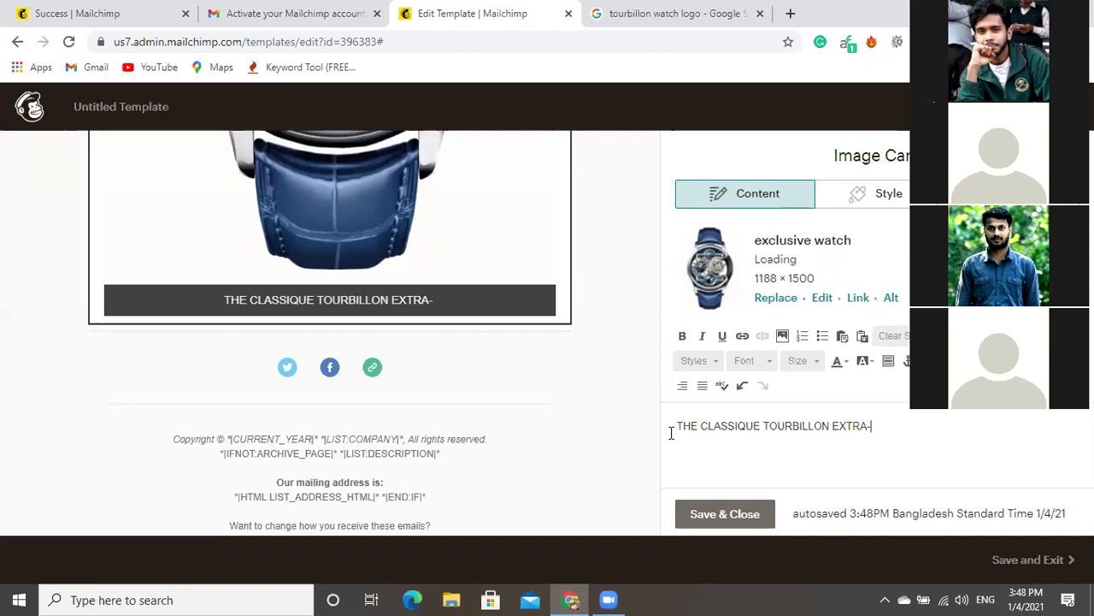
{"action": "type", "text": "PLA"}
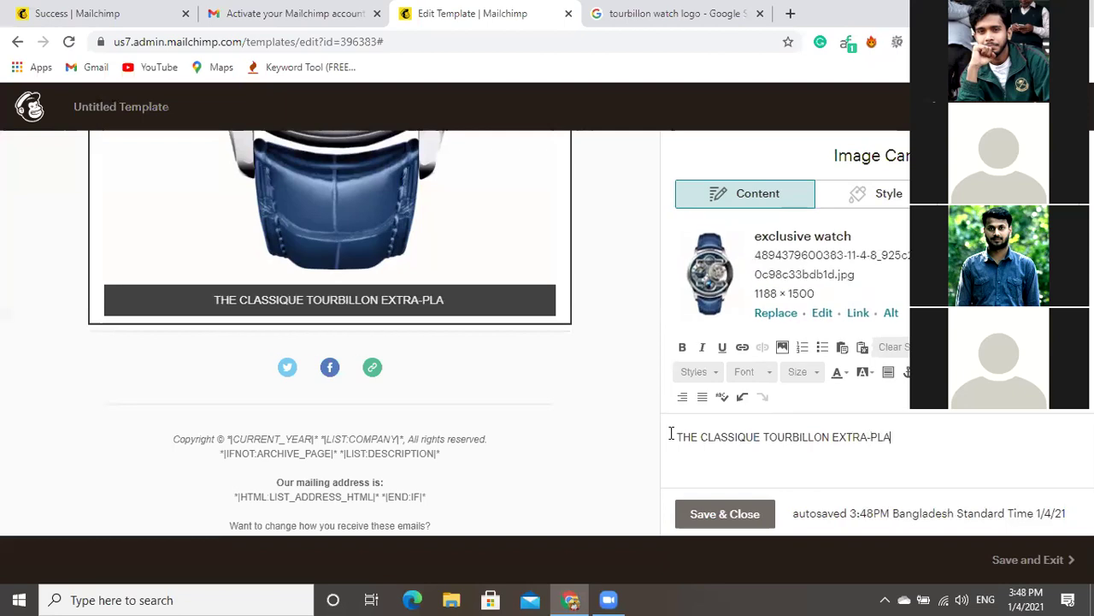
{"action": "type", "text": "T"}
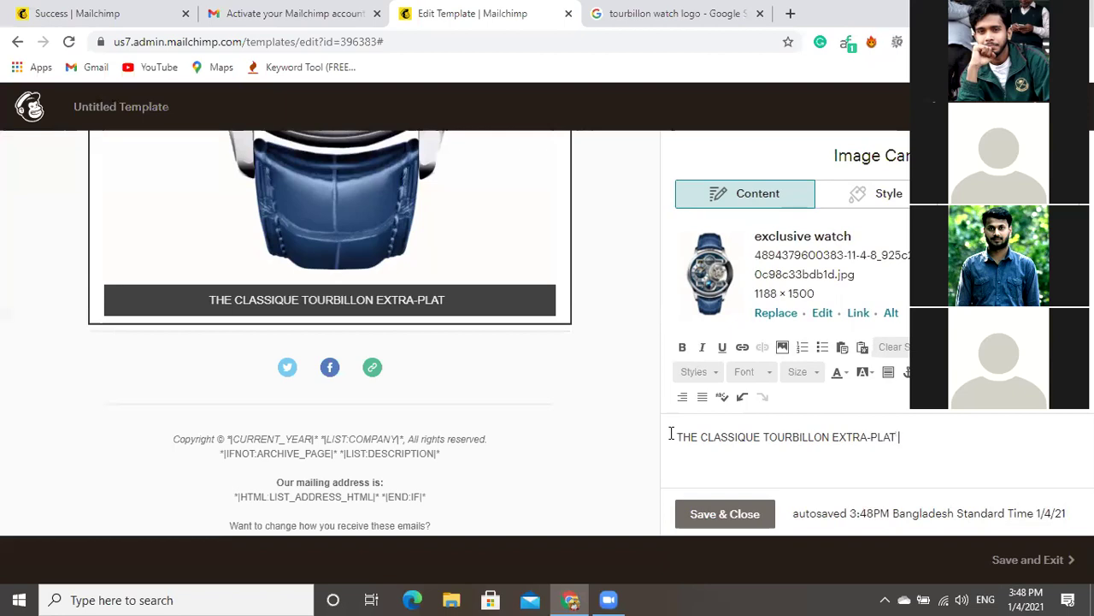
{"action": "type", "text": " BLUE E"}
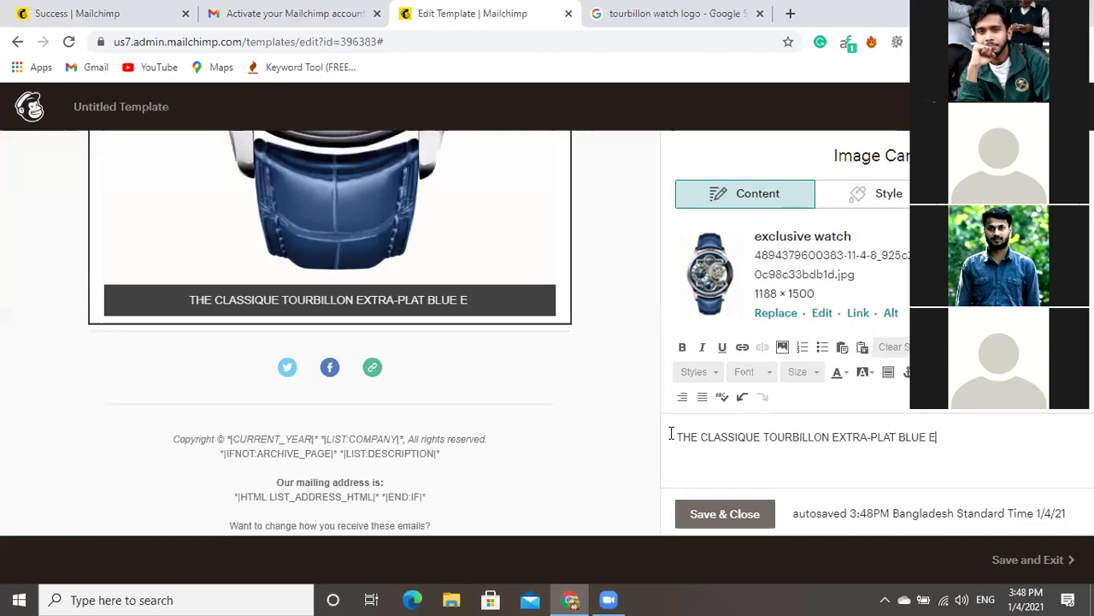
{"action": "type", "text": "TER"}
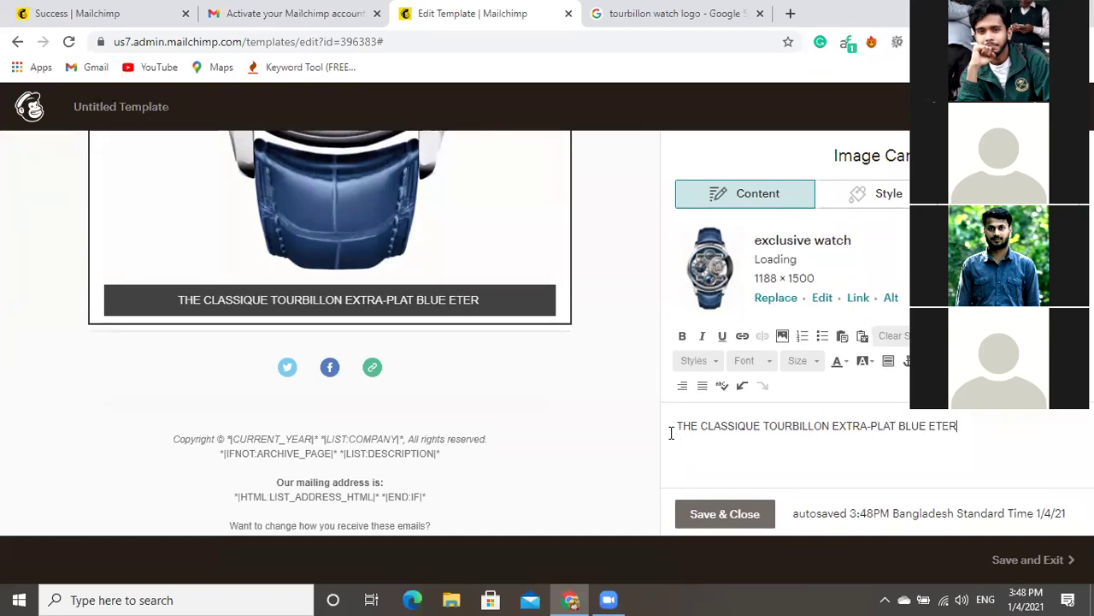
{"action": "type", "text": "NAL"}
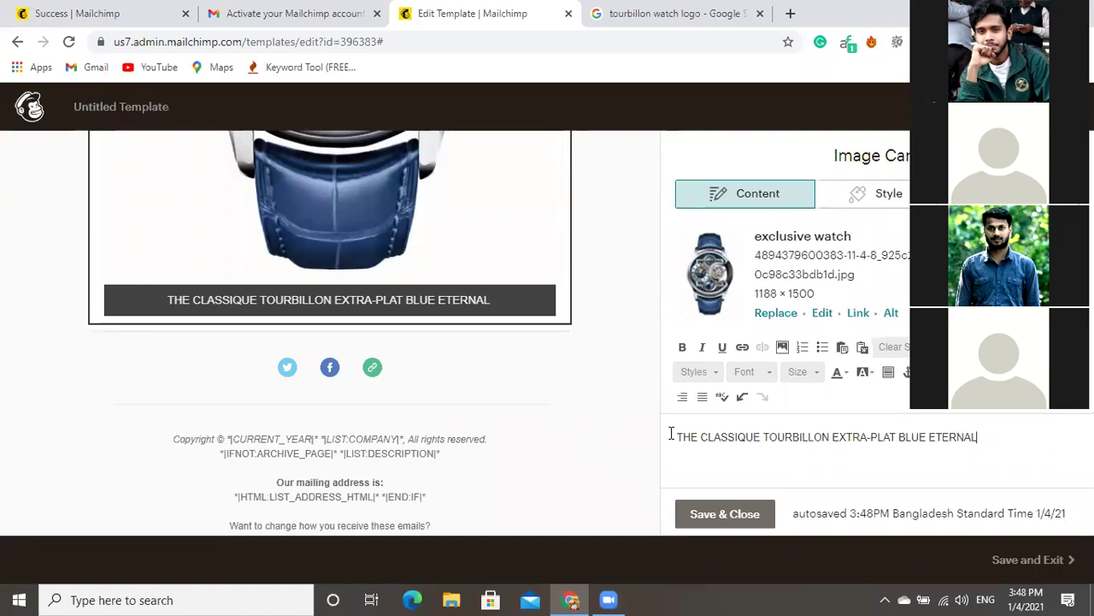
{"action": "type", "text": " FOR "}
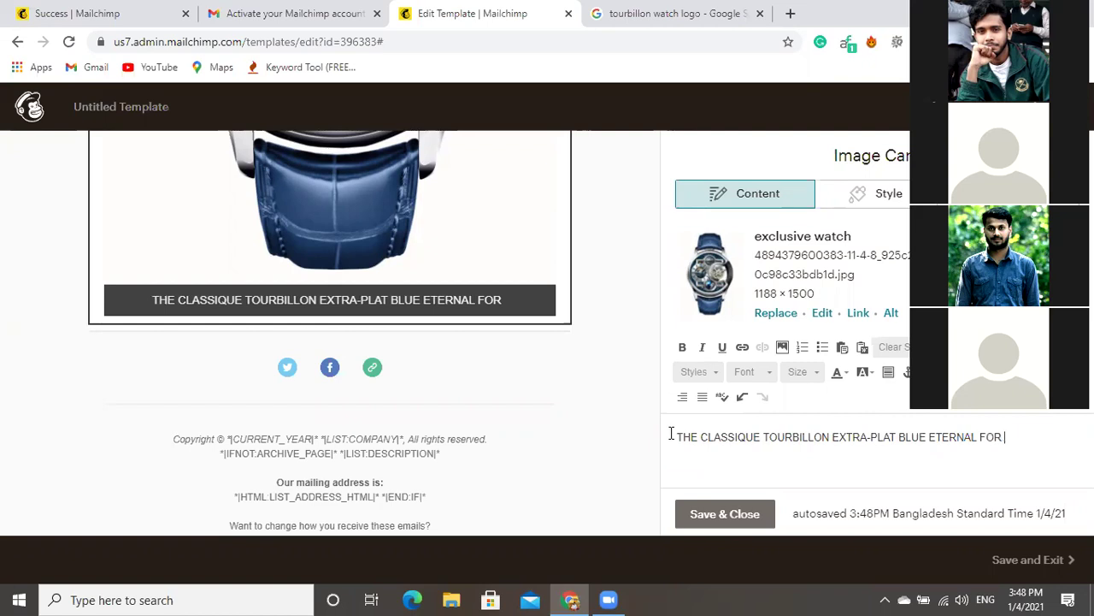
{"action": "type", "text": "$"}
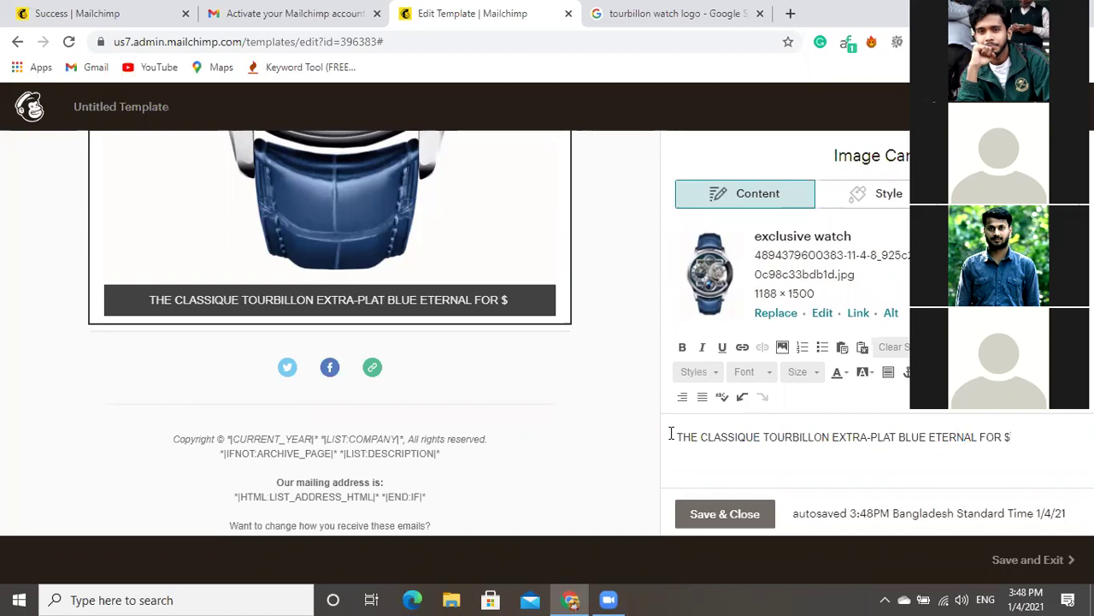
{"action": "type", "text": "25"}
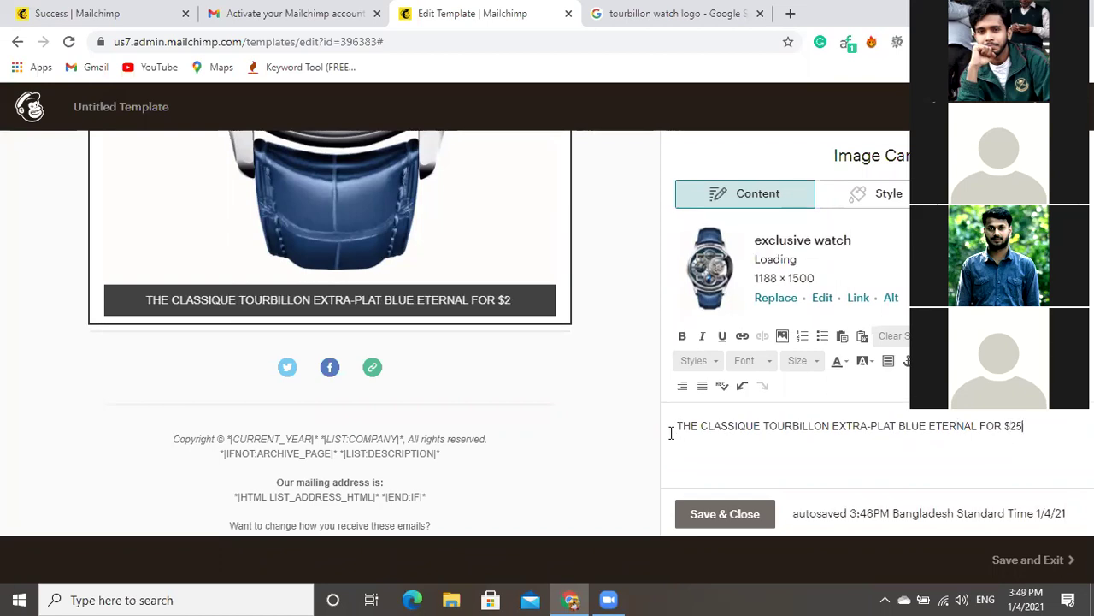
{"action": "type", "text": "00"}
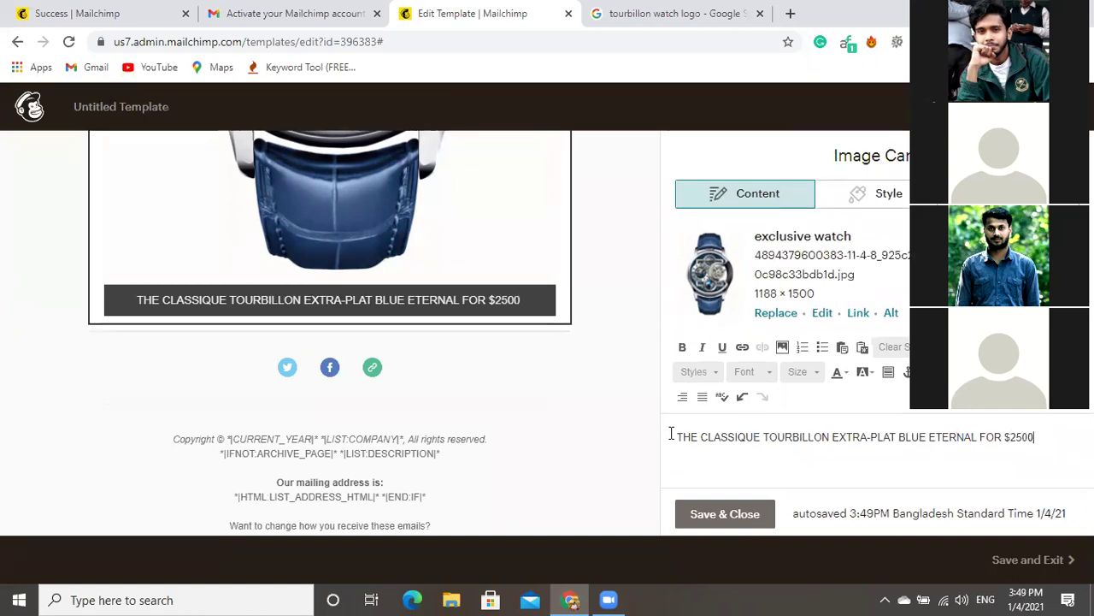
{"action": "left_click", "coordinate": [743, 519]}
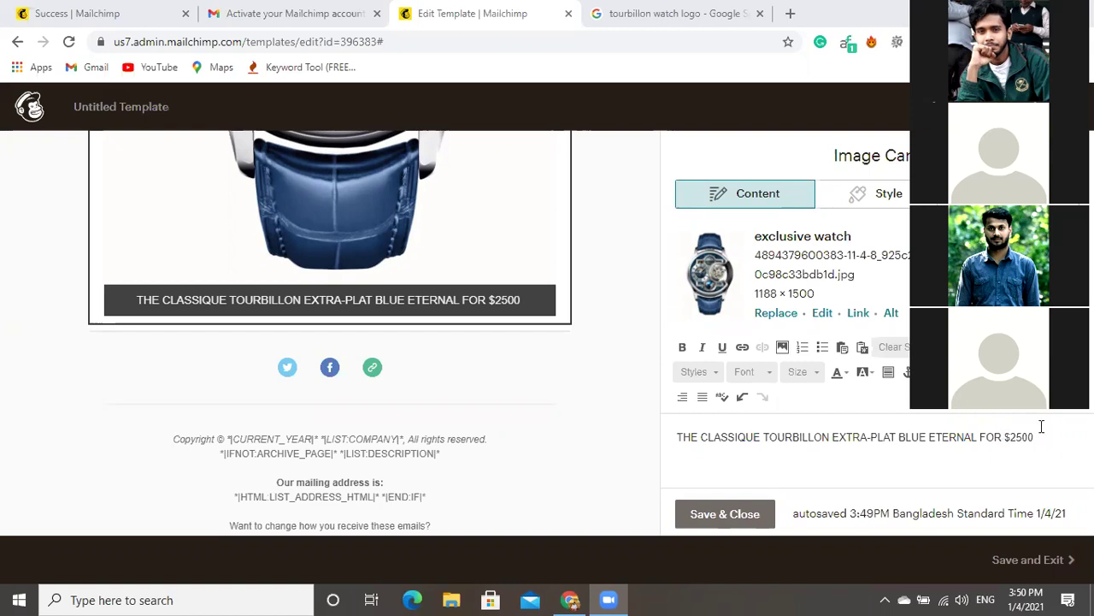
Select the $2500 price at the end of the caption.
{"action": "key", "text": "shift+Left"}
{"action": "key", "text": "shift+Left"}
{"action": "key", "text": "shift+Left"}
{"action": "key", "text": "shift+Left"}
{"action": "key", "text": "shift+Right"}
{"action": "key", "text": "shift+Right"}
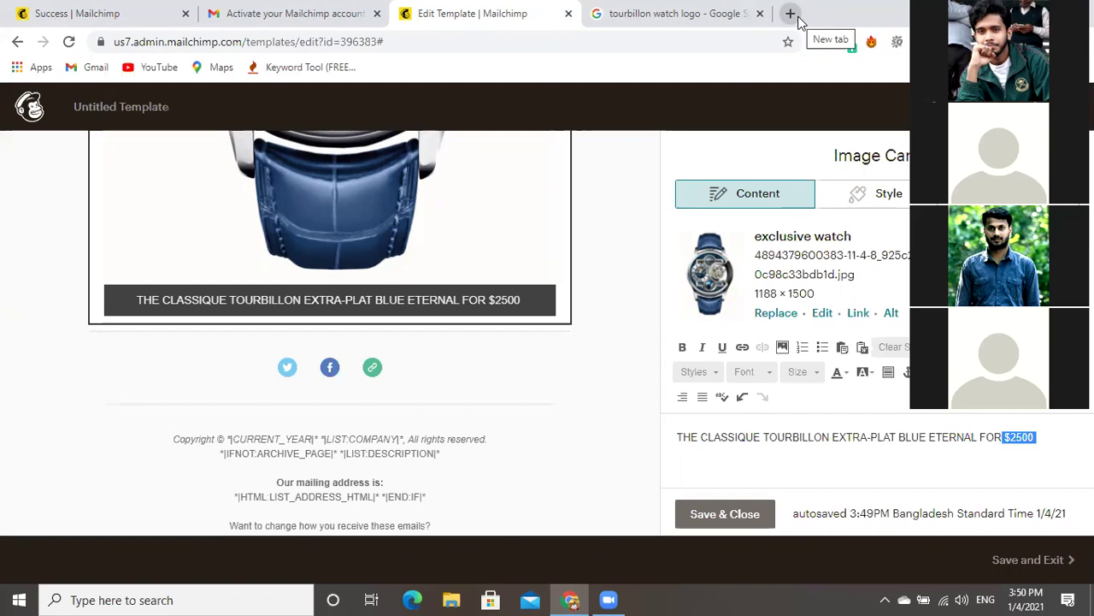
Copy the Facebook profile address from Chrome's new-tab shortcut, then return to Mailchimp.
{"action": "key", "text": "ctrl+t"}
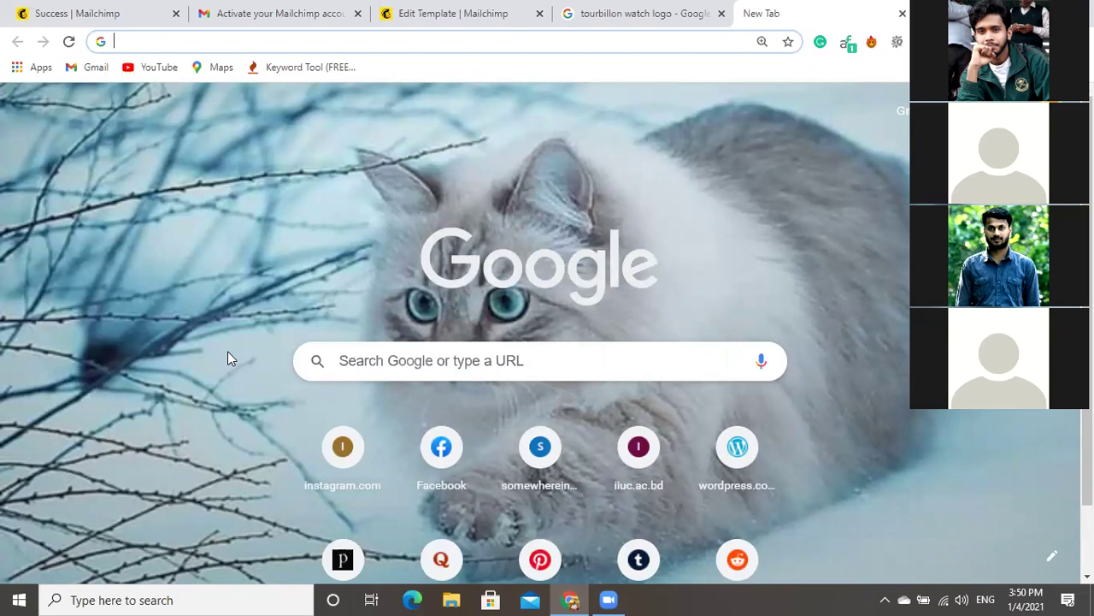
{"action": "left_click", "coordinate": [476, 436]}
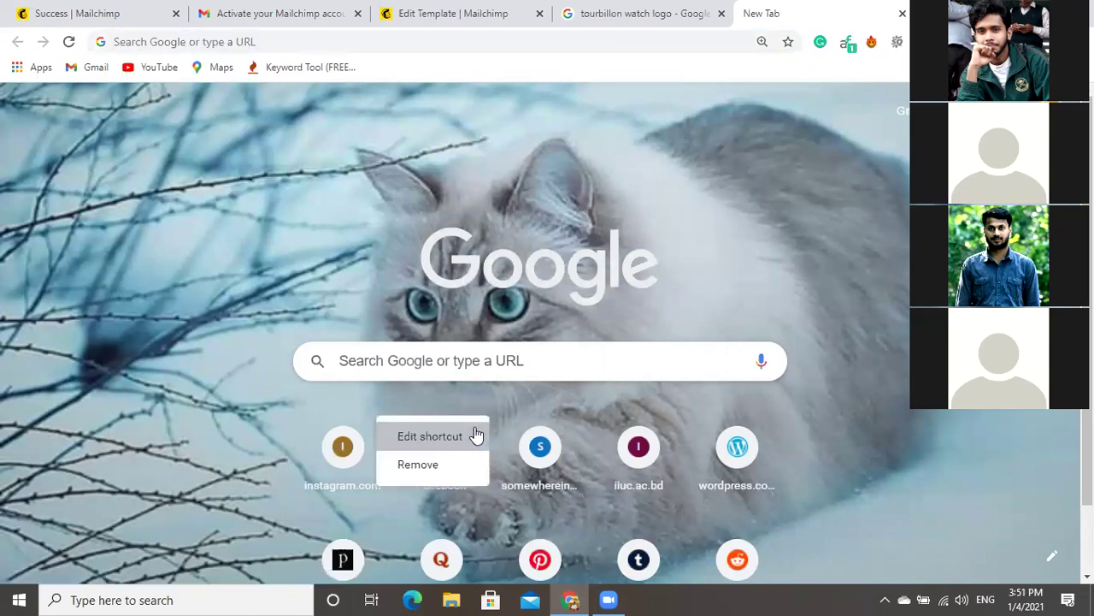
{"action": "left_click", "coordinate": [421, 435]}
{"action": "key", "text": "Tab"}
{"action": "key", "text": "ctrl+c"}
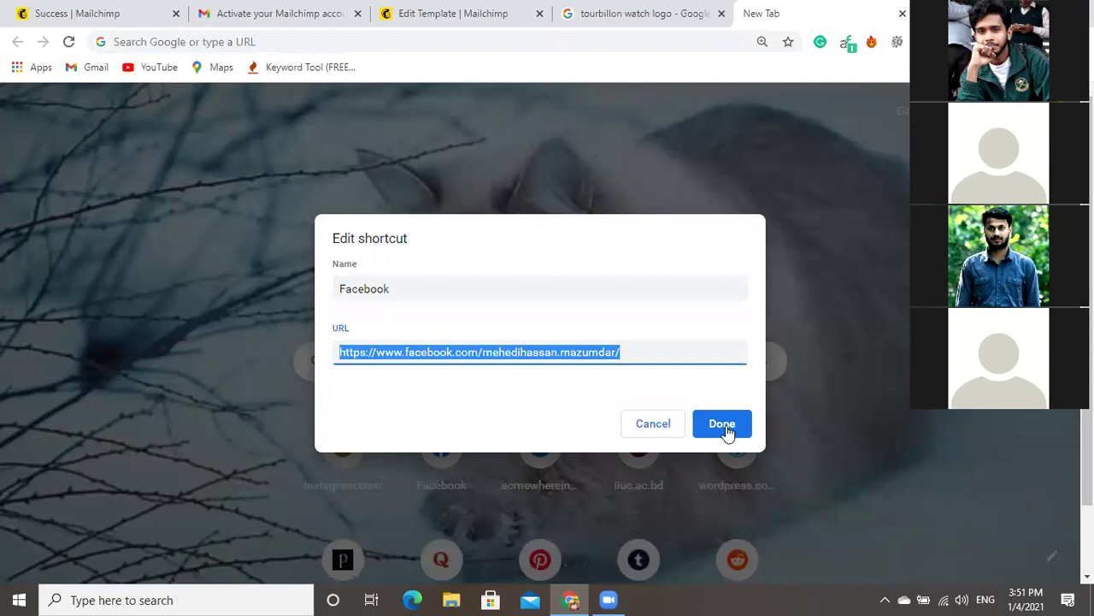
{"action": "key", "text": "Escape"}
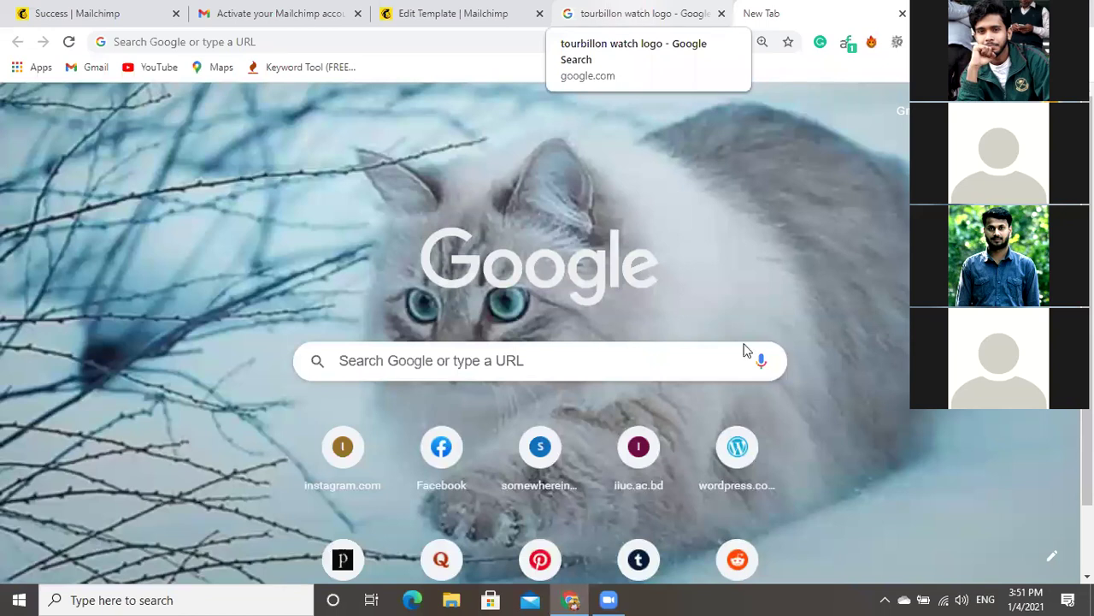
{"action": "key", "text": "ctrl+3"}
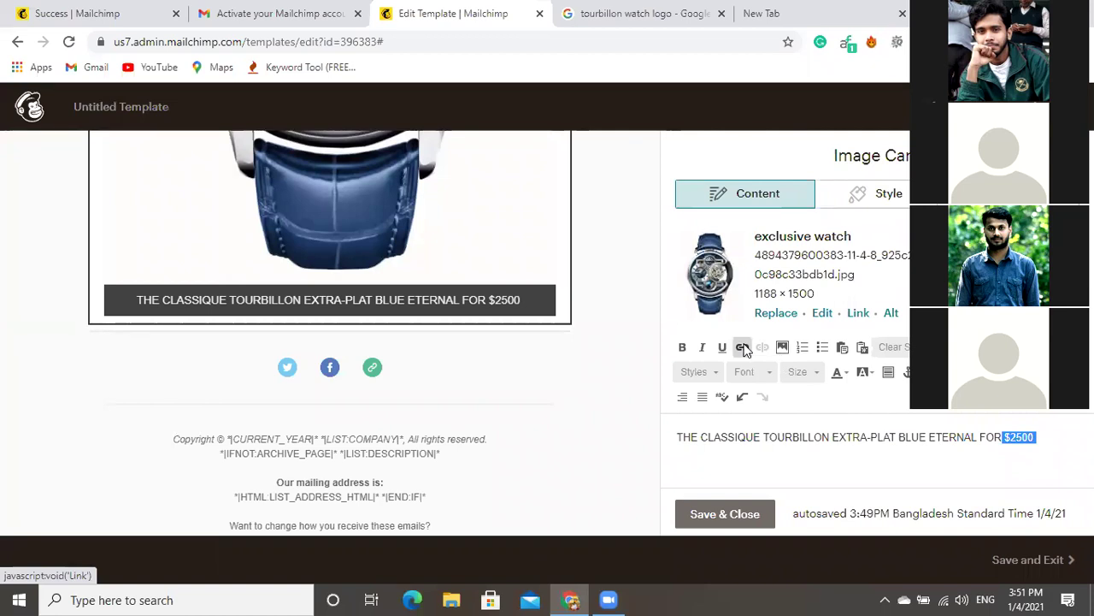
Link the selected $2500 price to the copied Facebook profile address.
{"action": "left_click", "coordinate": [742, 345]}
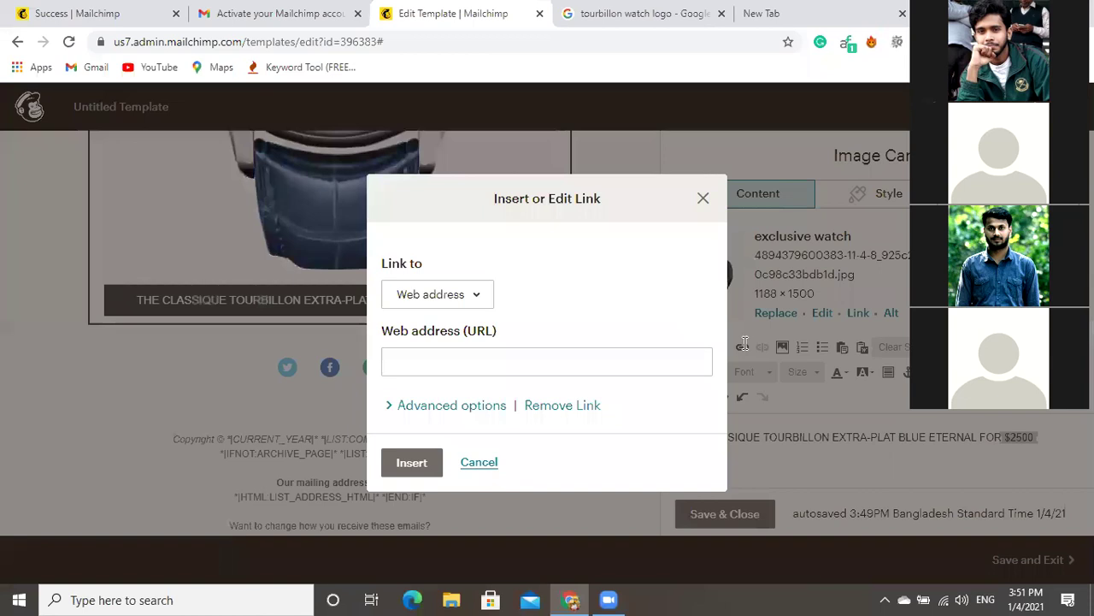
{"action": "left_click", "coordinate": [444, 360]}
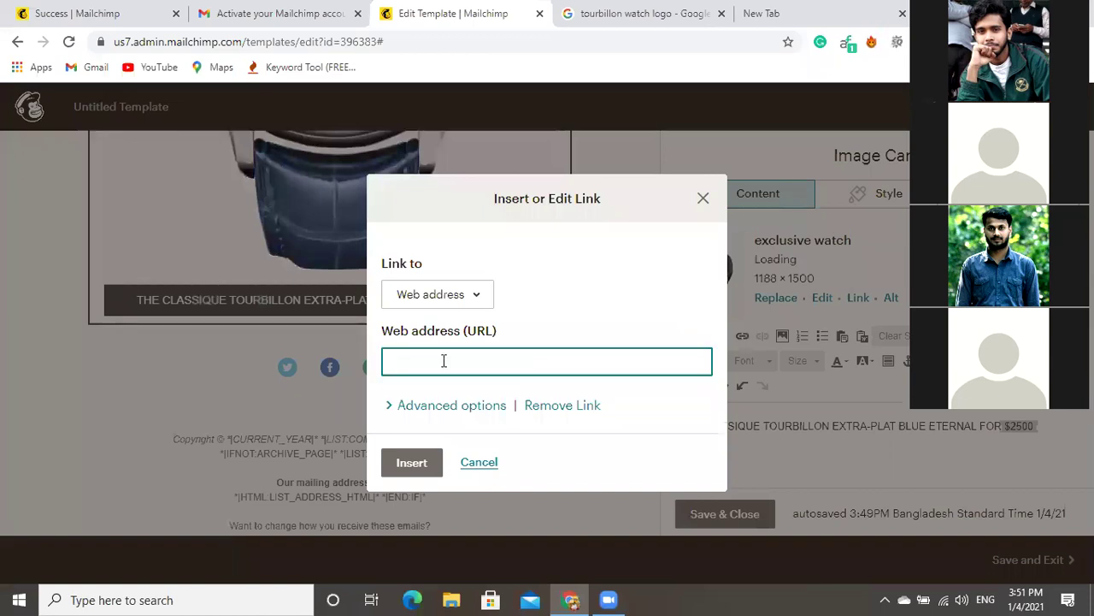
{"action": "key", "text": "ctrl+v"}
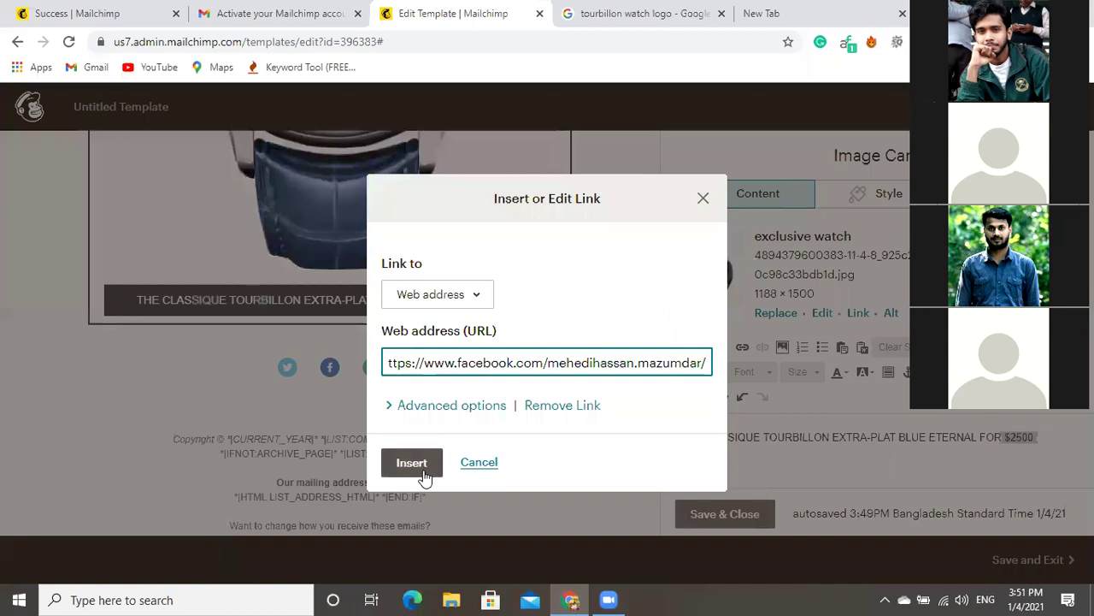
{"action": "left_click", "coordinate": [424, 472]}
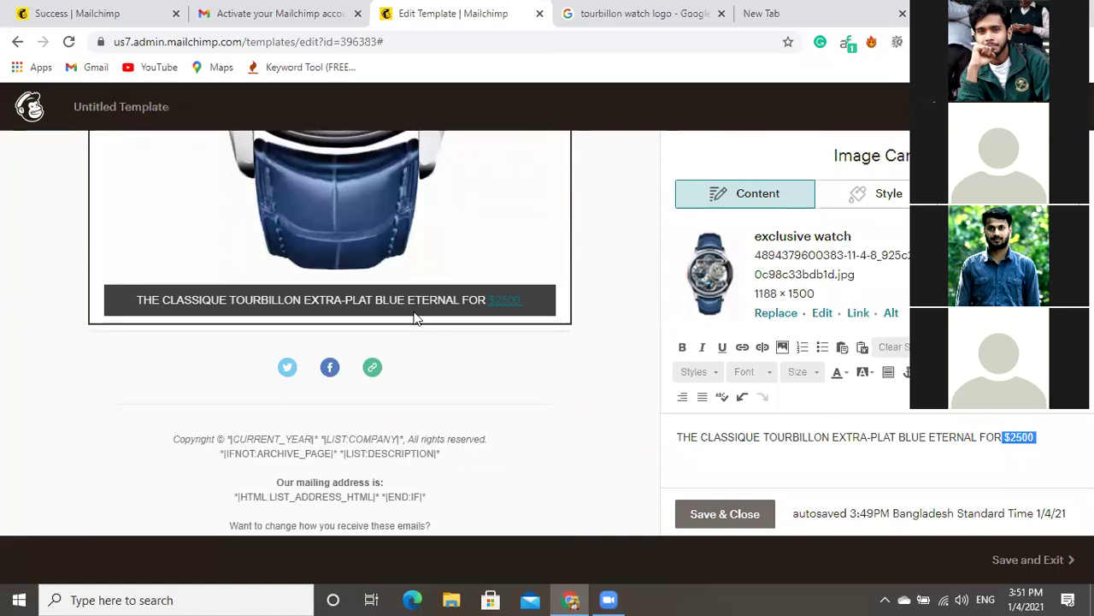
Link the watch image to the same Facebook profile address.
{"action": "scroll", "coordinate": [414, 318], "scroll_direction": "up", "scroll_amount": 5}
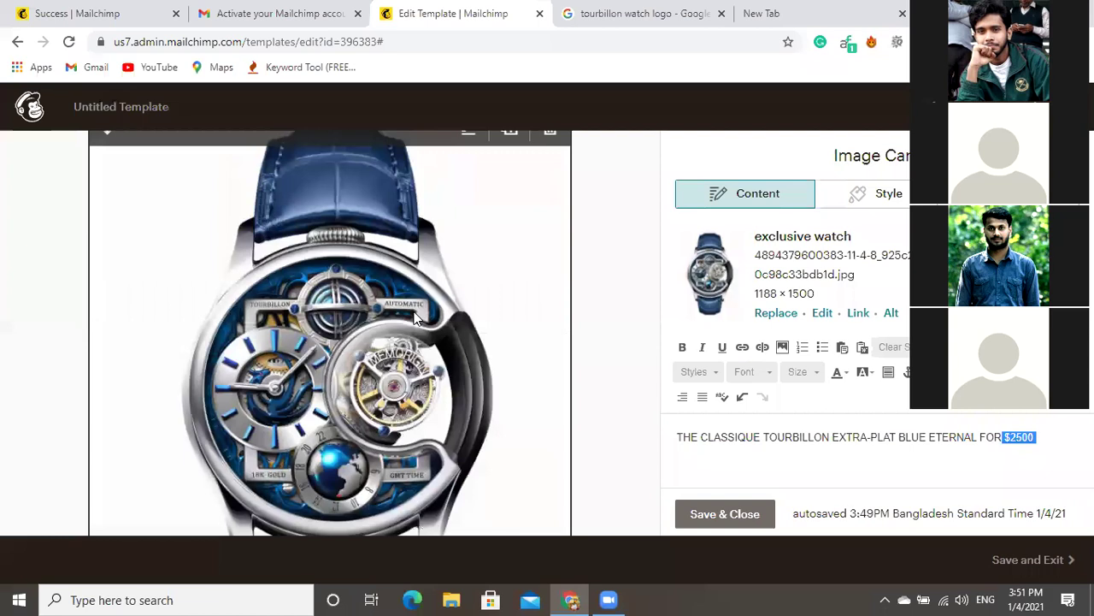
{"action": "left_click", "coordinate": [858, 314]}
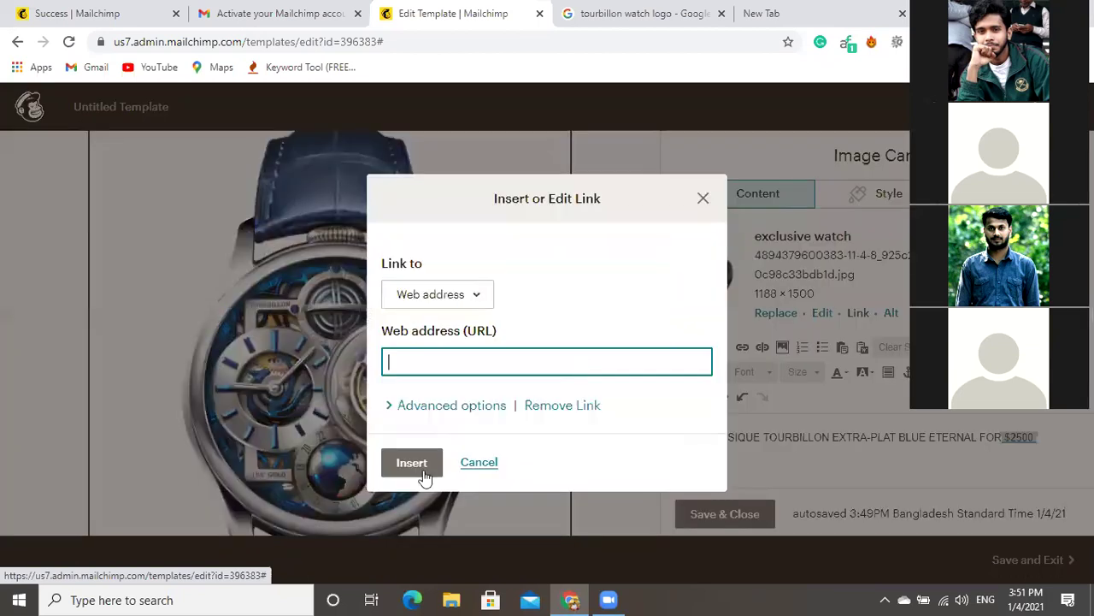
{"action": "key", "text": "ctrl+v"}
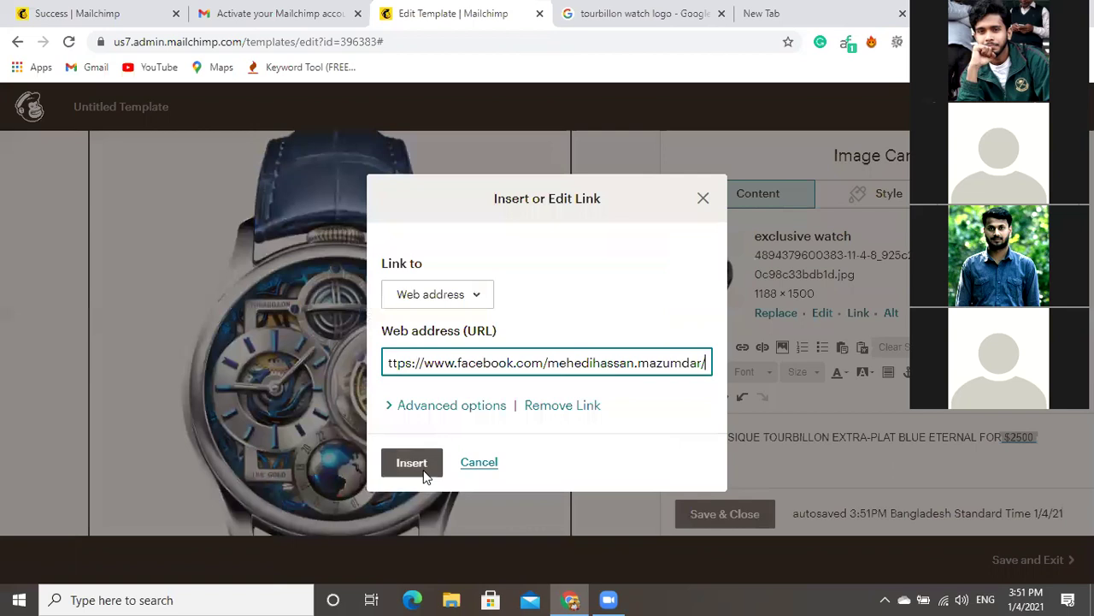
{"action": "left_click", "coordinate": [419, 469]}
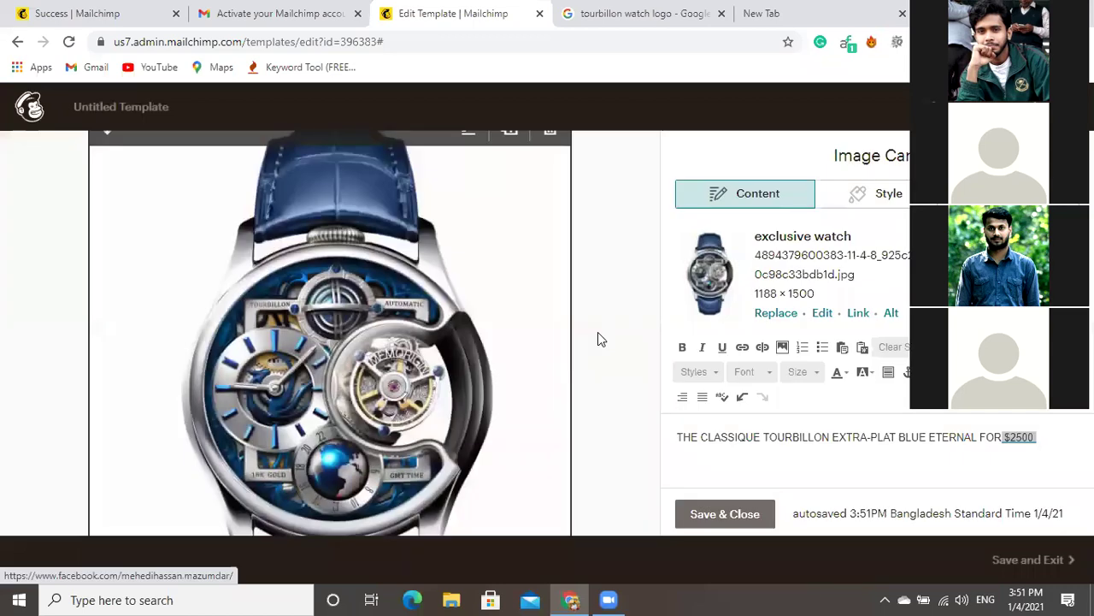
{"action": "scroll", "coordinate": [599, 333], "scroll_direction": "down", "scroll_amount": 3}
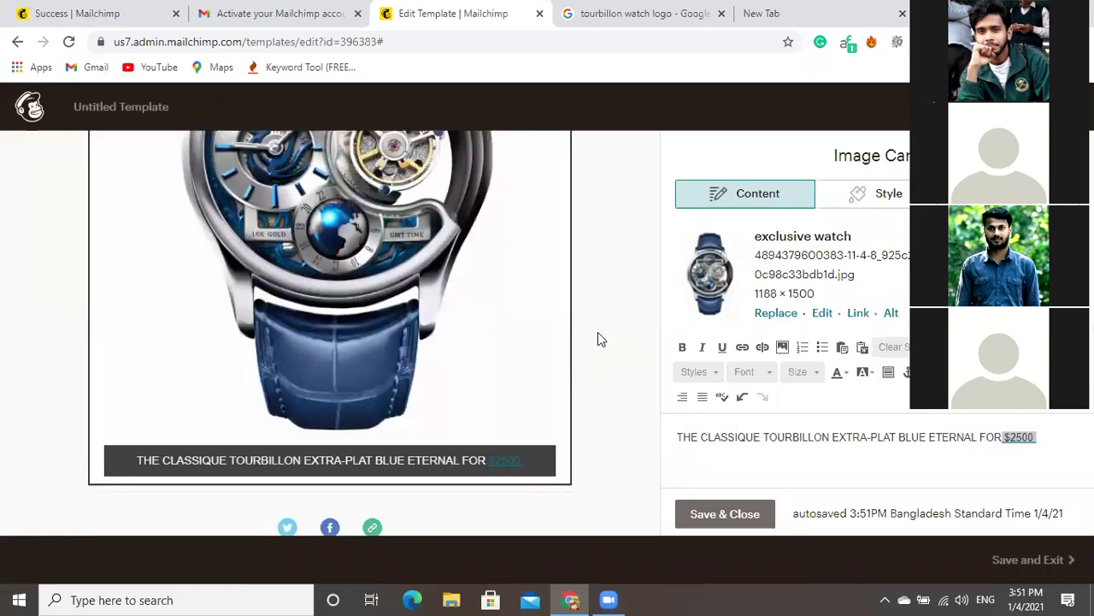
{"action": "scroll", "coordinate": [599, 338], "scroll_direction": "down", "scroll_amount": 2}
{"action": "scroll", "coordinate": [599, 339], "scroll_direction": "down", "scroll_amount": 1}
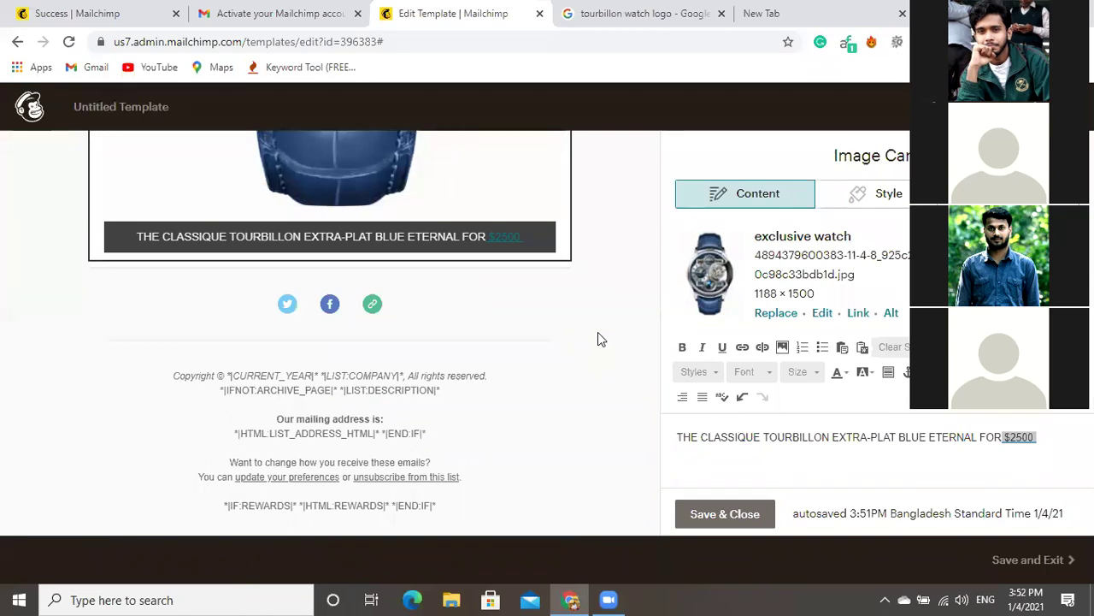
{"action": "scroll", "coordinate": [598, 334], "scroll_direction": "up", "scroll_amount": 1}
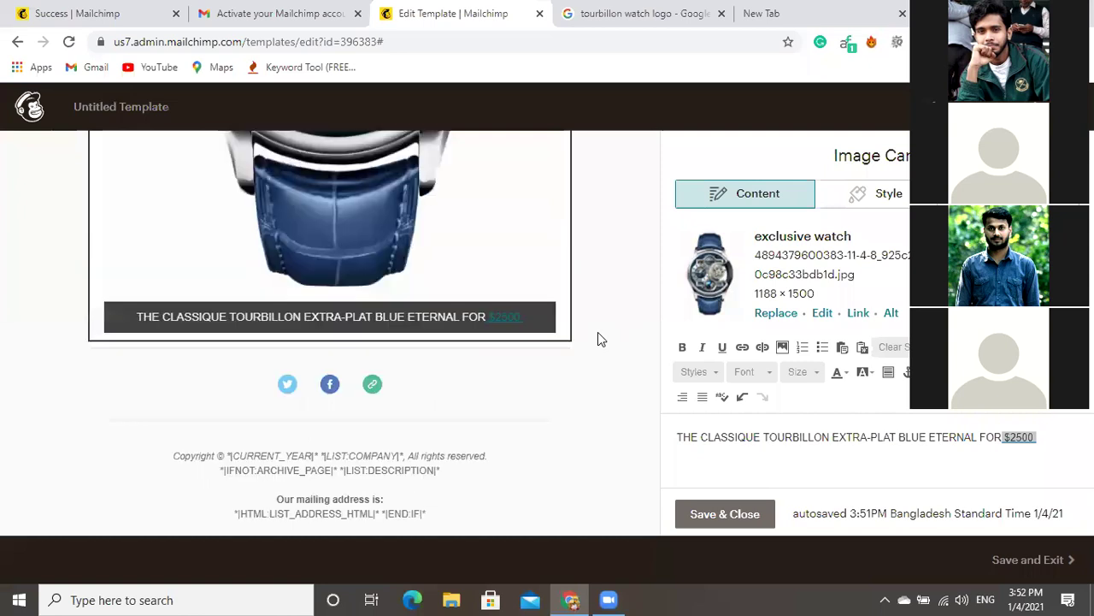
{"action": "mouse_move", "coordinate": [331, 394]}
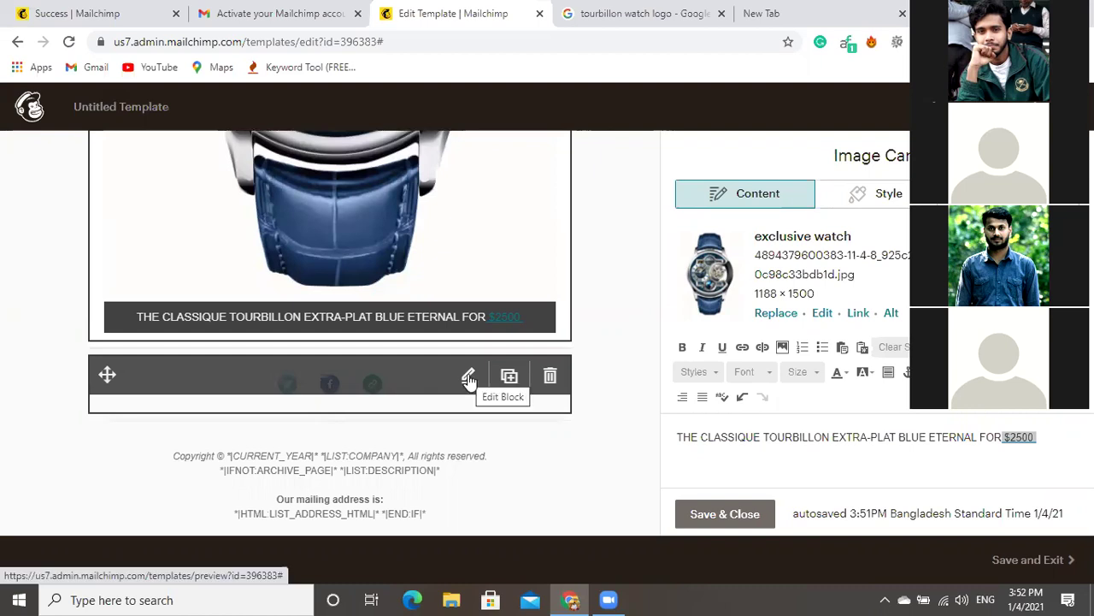
{"action": "scroll", "coordinate": [470, 381], "scroll_direction": "up", "scroll_amount": 3}
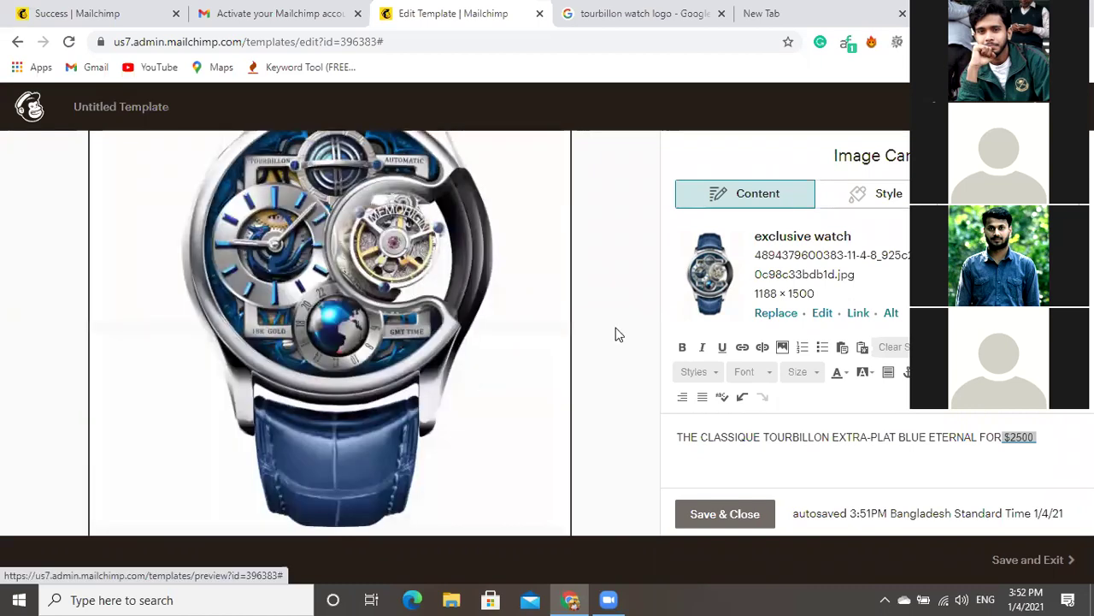
{"action": "scroll", "coordinate": [617, 334], "scroll_direction": "up", "scroll_amount": 2}
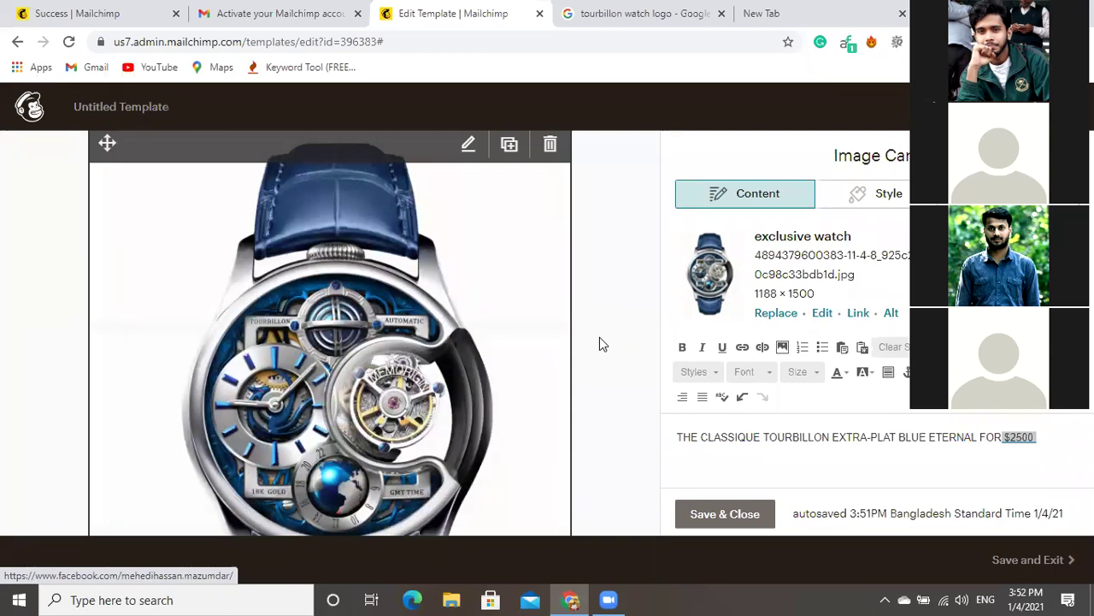
{"action": "scroll", "coordinate": [600, 338], "scroll_direction": "down", "scroll_amount": 2}
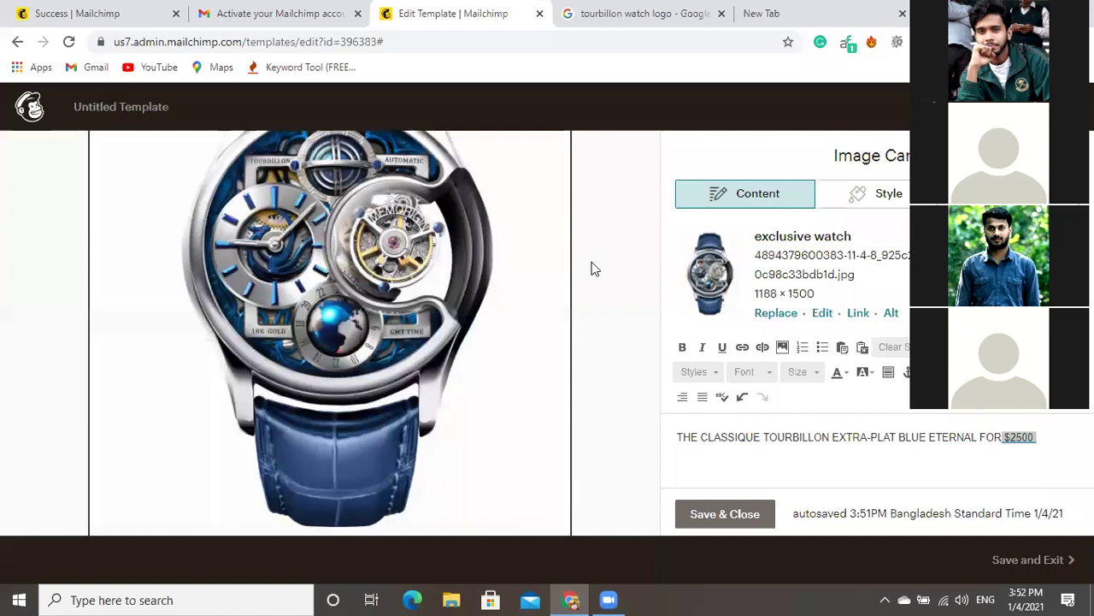
{"action": "scroll", "coordinate": [589, 362], "scroll_direction": "down", "scroll_amount": 2}
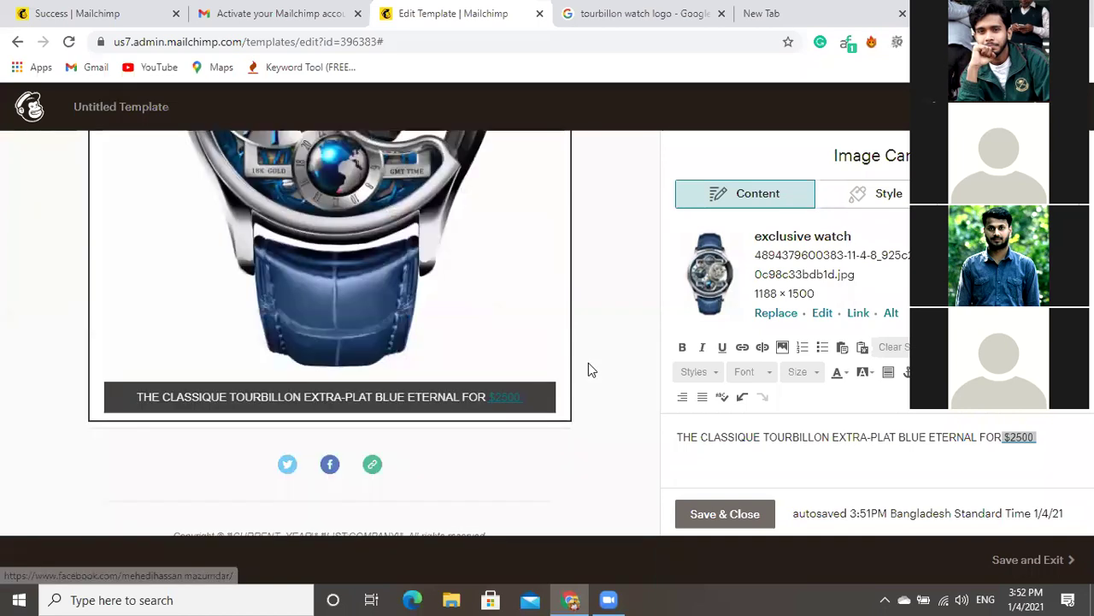
{"action": "mouse_move", "coordinate": [467, 455]}
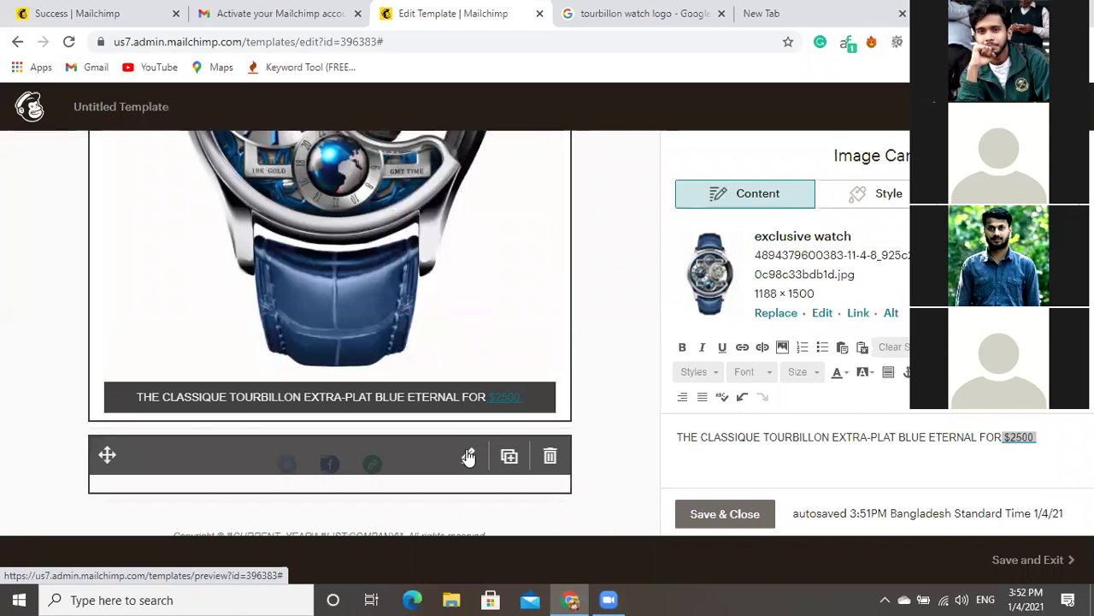
Replace the Social Follow block's Facebook URL with the pasted profile link and save.
{"action": "left_click", "coordinate": [468, 457]}
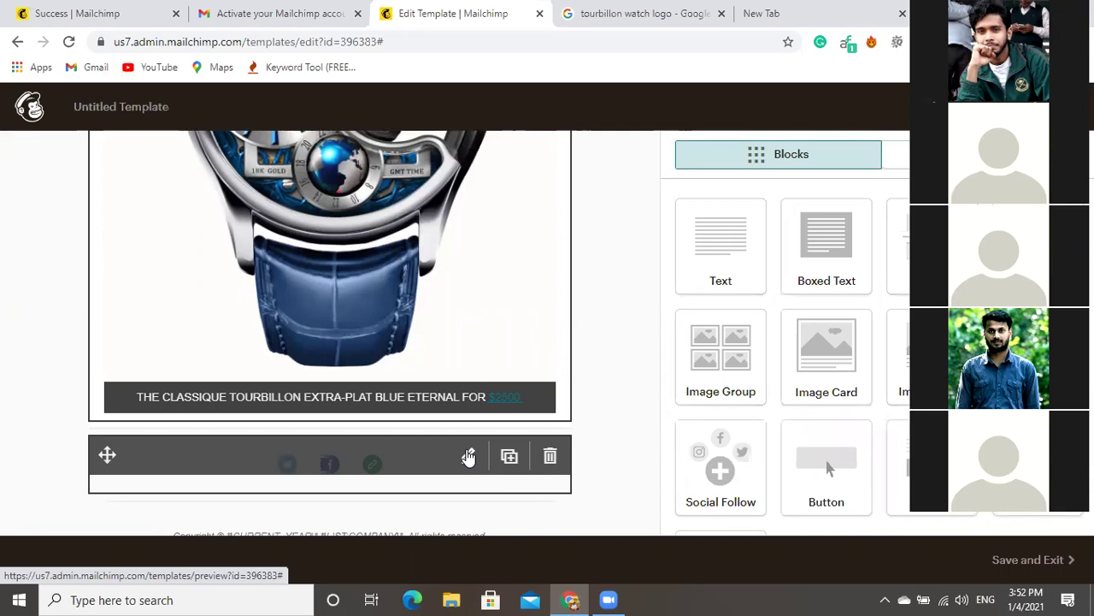
{"action": "left_click", "coordinate": [468, 455]}
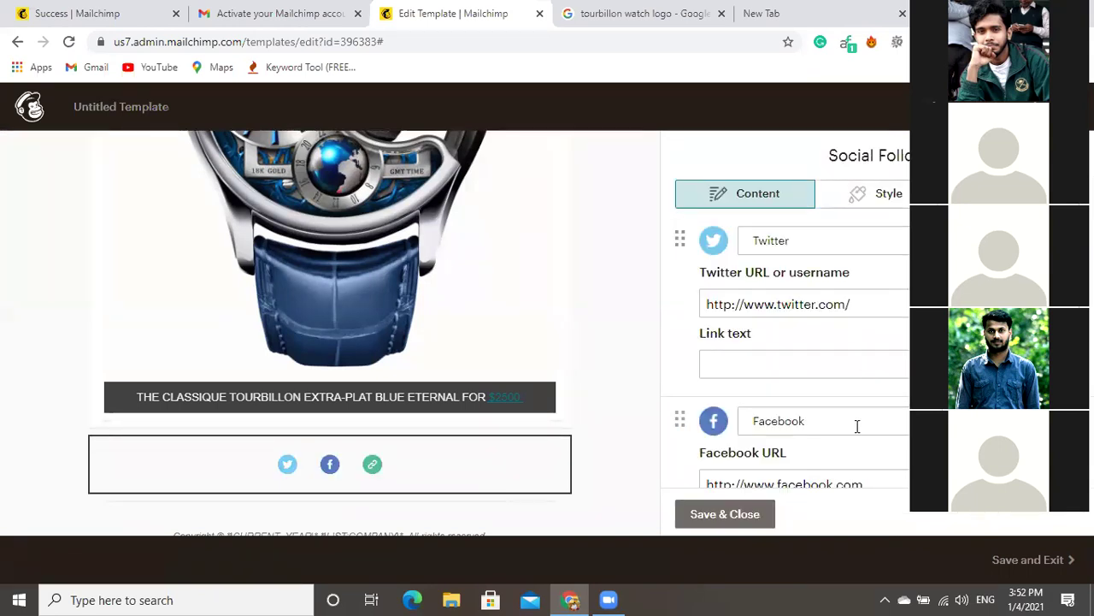
{"action": "scroll", "coordinate": [857, 425], "scroll_direction": "down", "scroll_amount": 3}
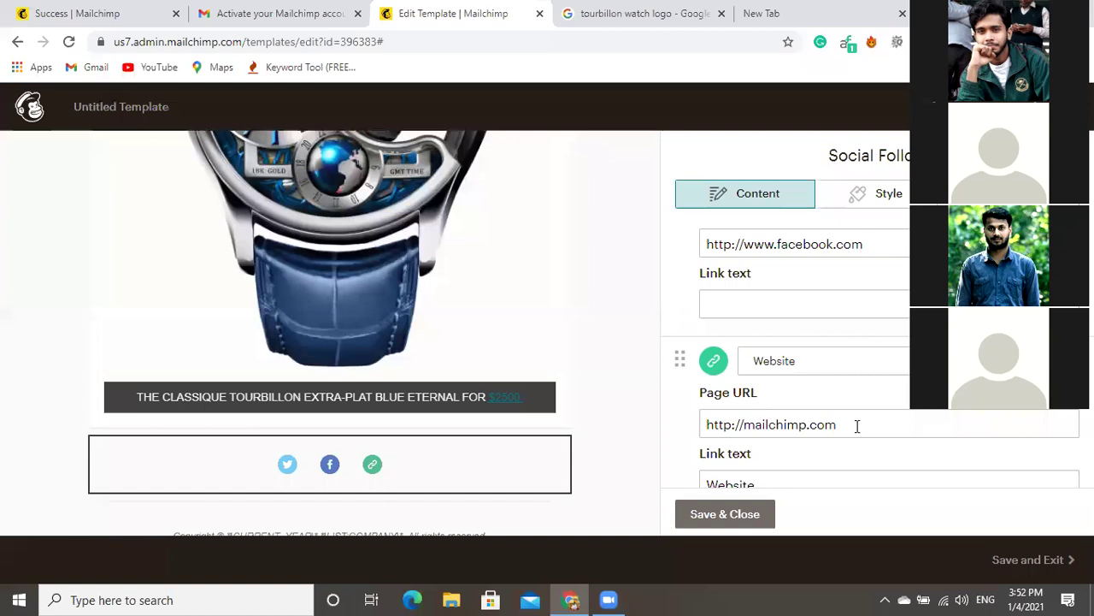
{"action": "scroll", "coordinate": [858, 426], "scroll_direction": "up", "scroll_amount": 1}
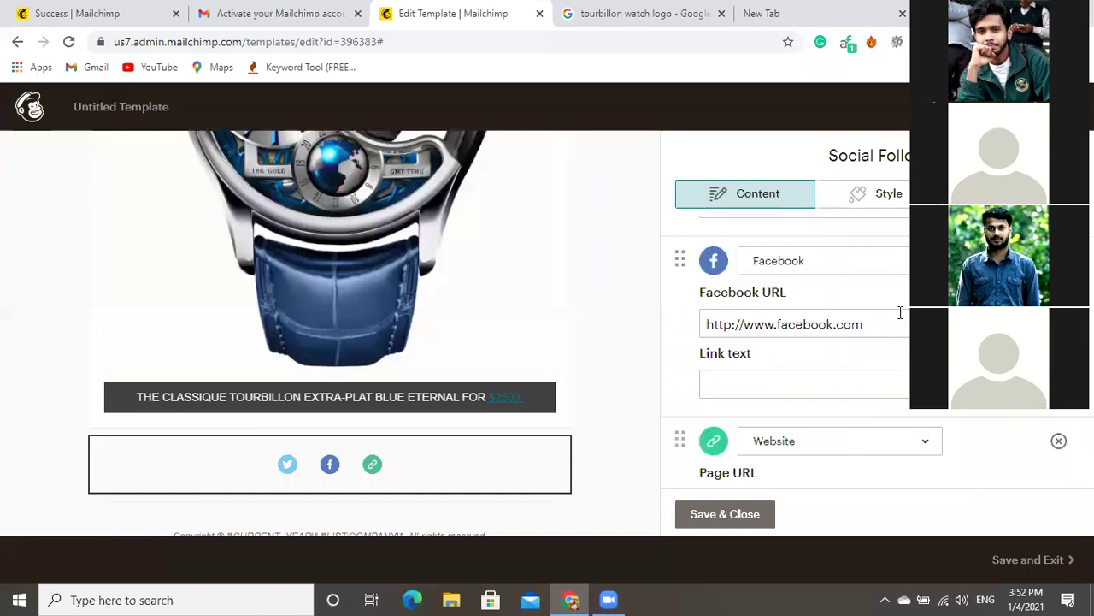
{"action": "left_click", "coordinate": [695, 324]}
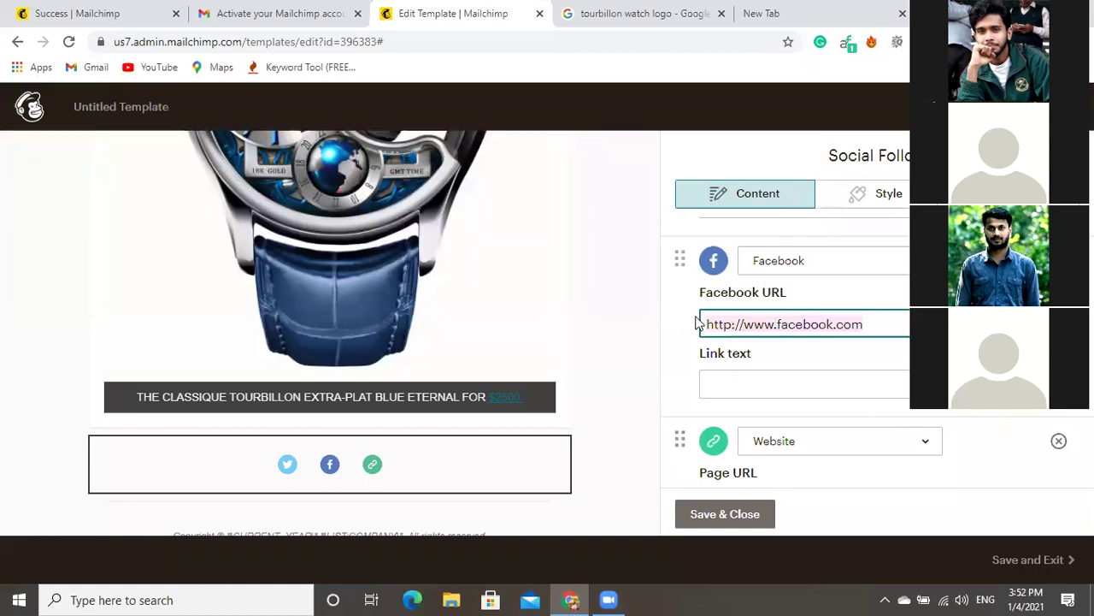
{"action": "key", "text": "ctrl+v"}
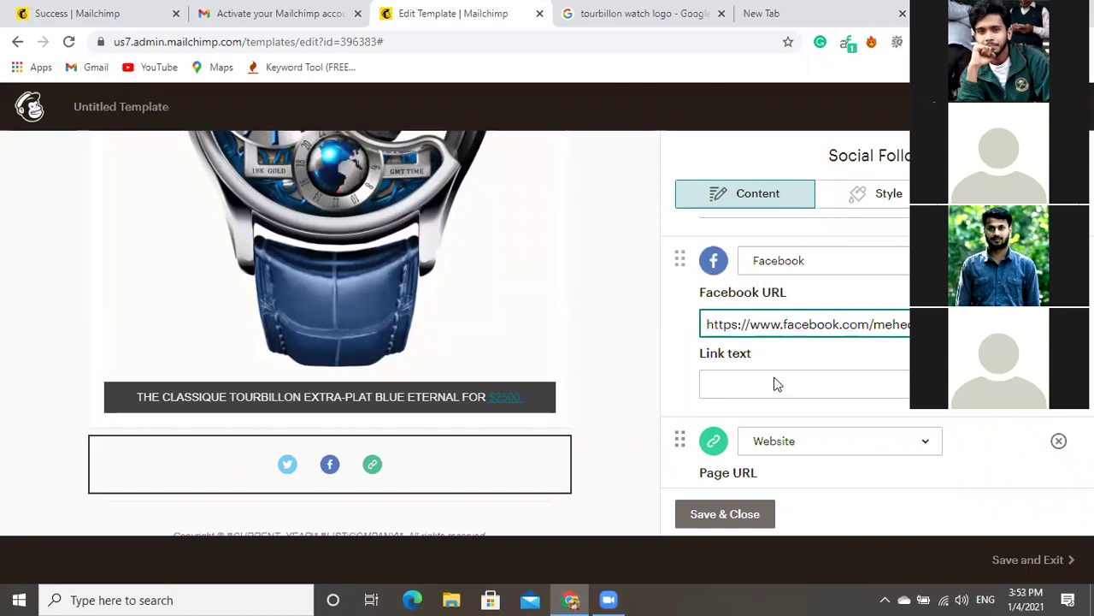
{"action": "scroll", "coordinate": [774, 384], "scroll_direction": "down", "scroll_amount": 3}
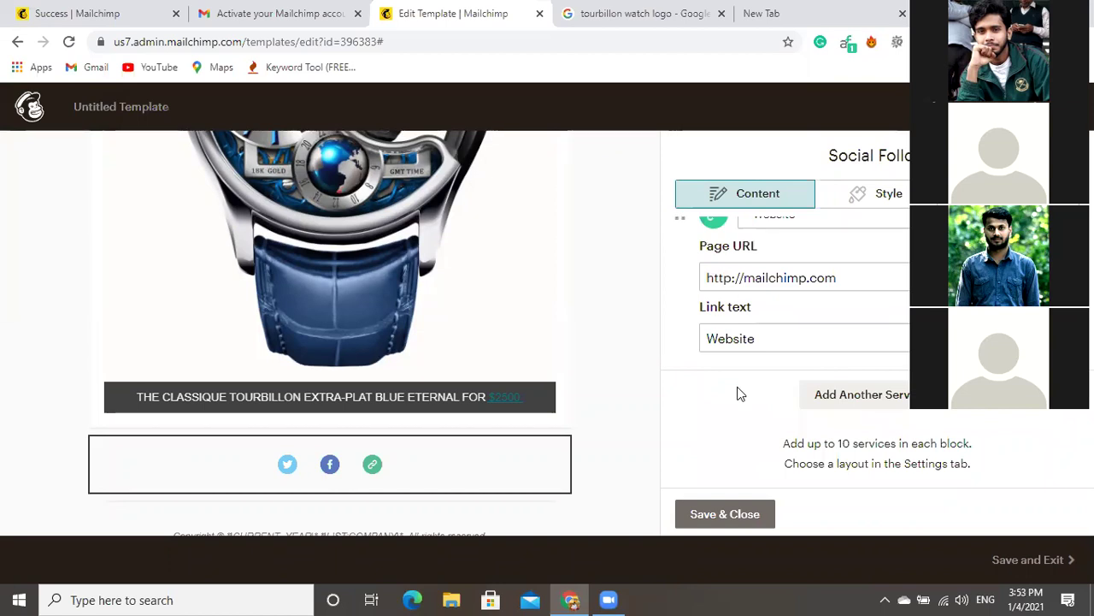
{"action": "scroll", "coordinate": [739, 388], "scroll_direction": "up", "scroll_amount": 3}
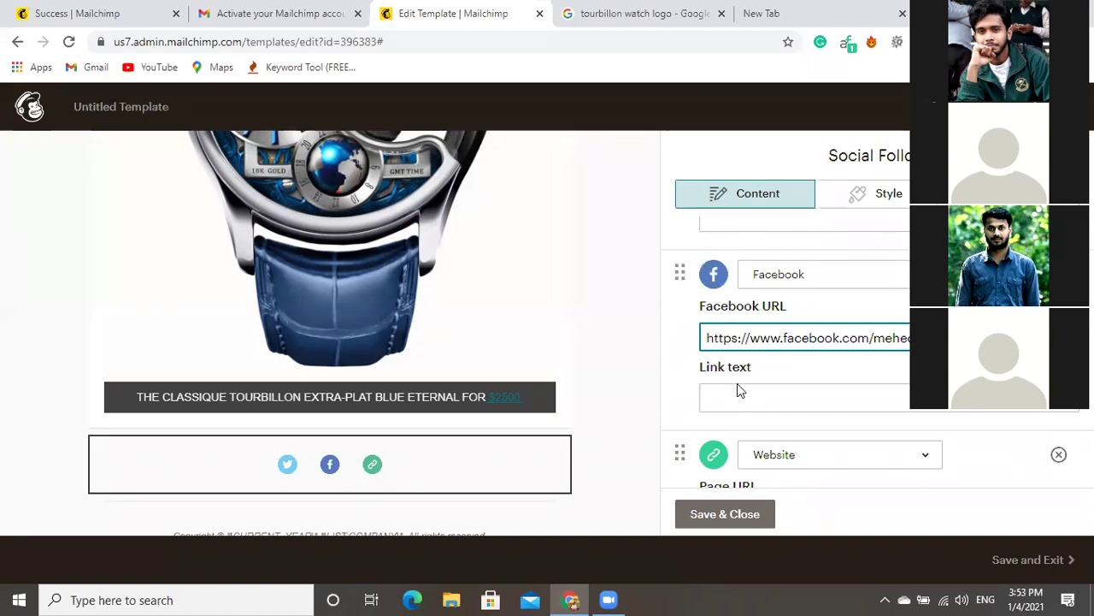
{"action": "scroll", "coordinate": [739, 391], "scroll_direction": "up", "scroll_amount": 2}
{"action": "scroll", "coordinate": [740, 390], "scroll_direction": "up", "scroll_amount": 1}
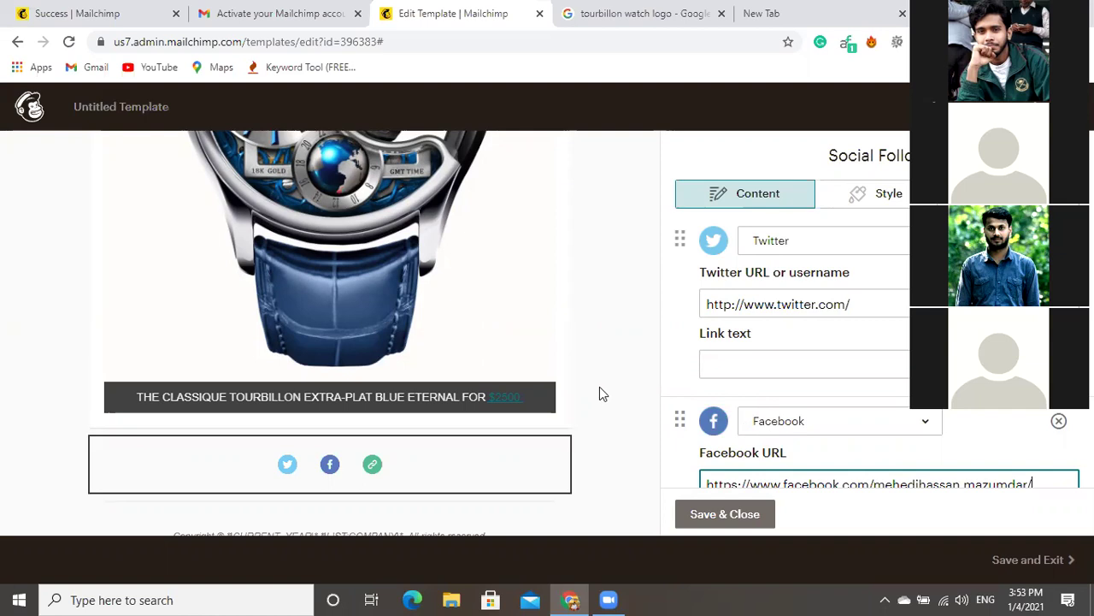
{"action": "left_click", "coordinate": [723, 517]}
{"action": "left_click", "coordinate": [723, 519]}
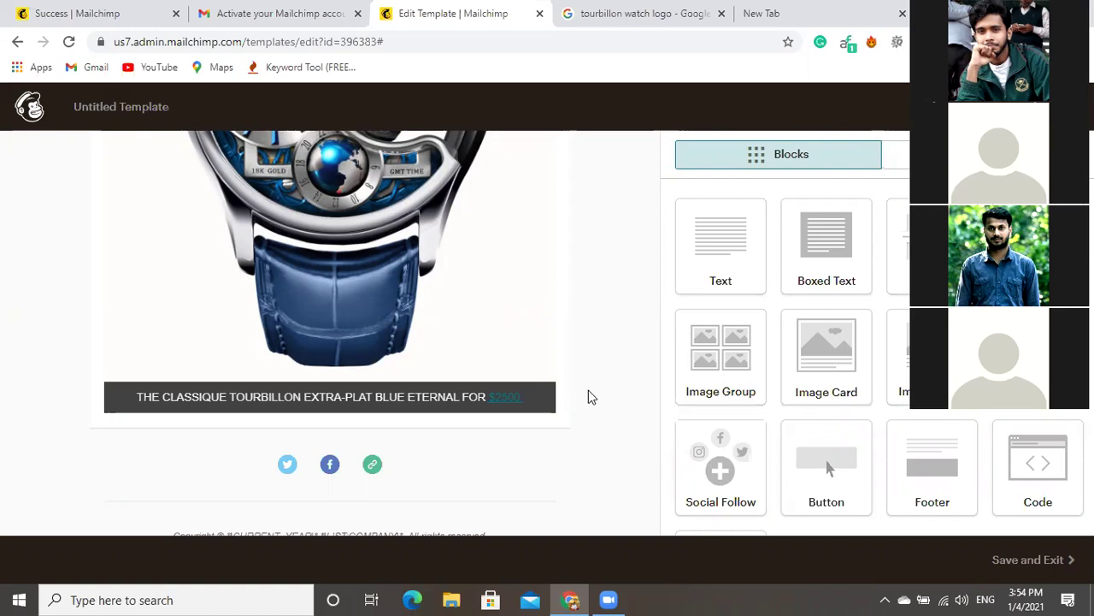
Scroll through the template preview down to the footer block.
{"action": "scroll", "coordinate": [589, 391], "scroll_direction": "up", "scroll_amount": 1}
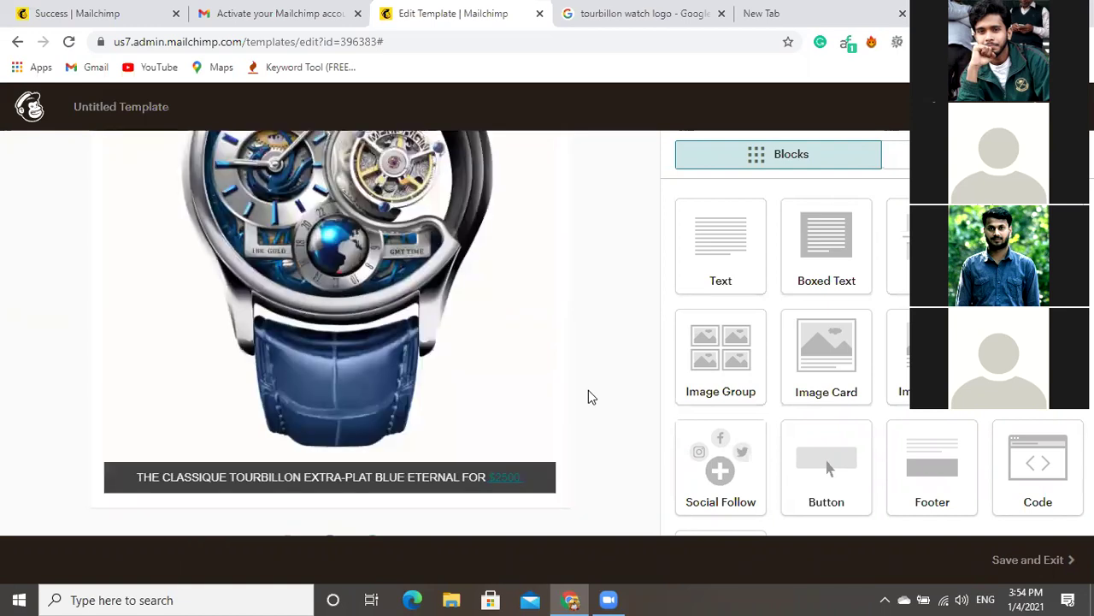
{"action": "scroll", "coordinate": [588, 397], "scroll_direction": "down", "scroll_amount": 1}
{"action": "scroll", "coordinate": [588, 396], "scroll_direction": "up", "scroll_amount": 3}
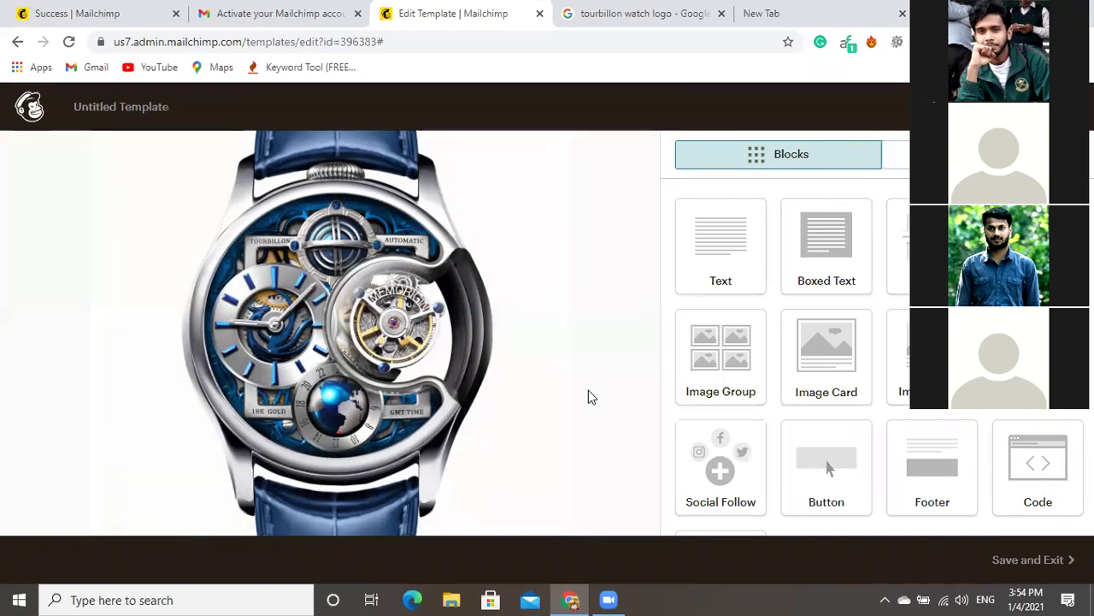
{"action": "scroll", "coordinate": [590, 389], "scroll_direction": "down", "scroll_amount": 5}
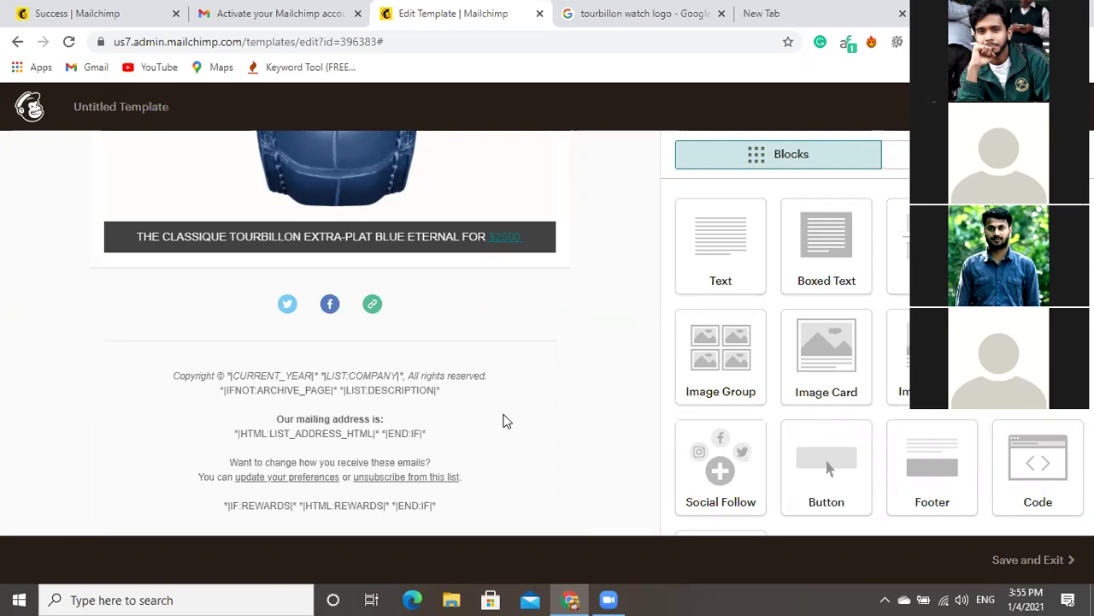
{"action": "mouse_move", "coordinate": [504, 420]}
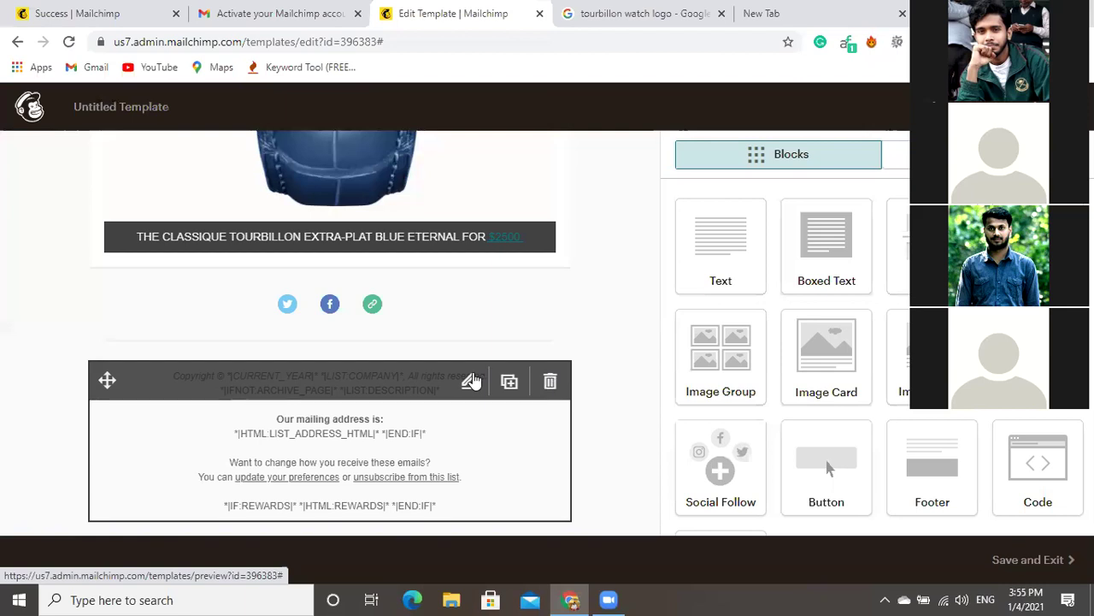
Delete the *|IF:REWARDS|* *|HTML:REWARDS|* *|END:IF|* line from the footer block.
{"action": "left_click", "coordinate": [471, 382]}
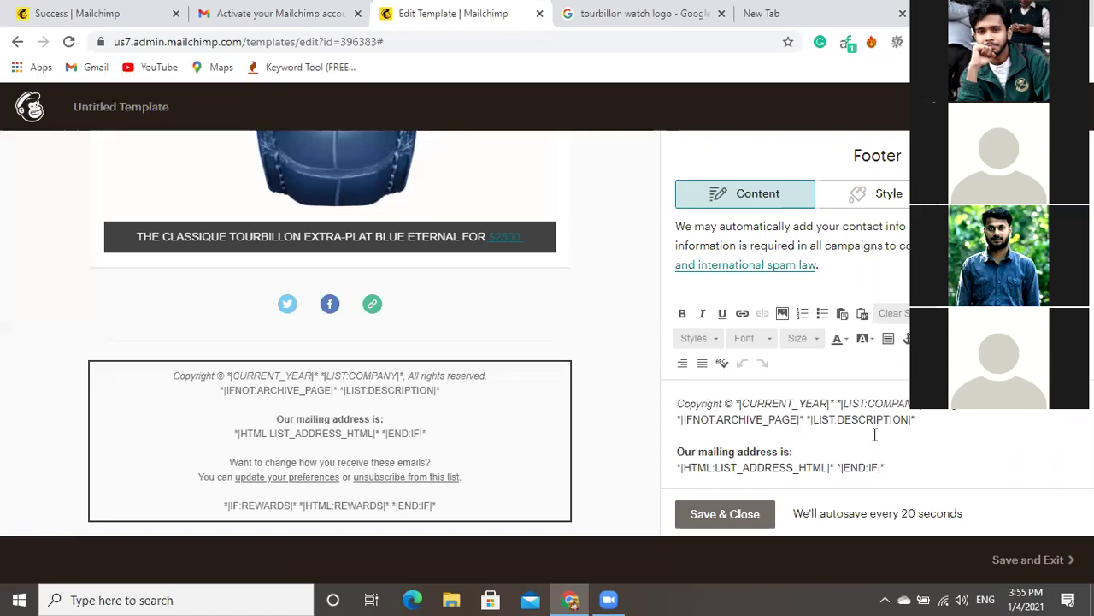
{"action": "scroll", "coordinate": [910, 465], "scroll_direction": "down", "scroll_amount": 1}
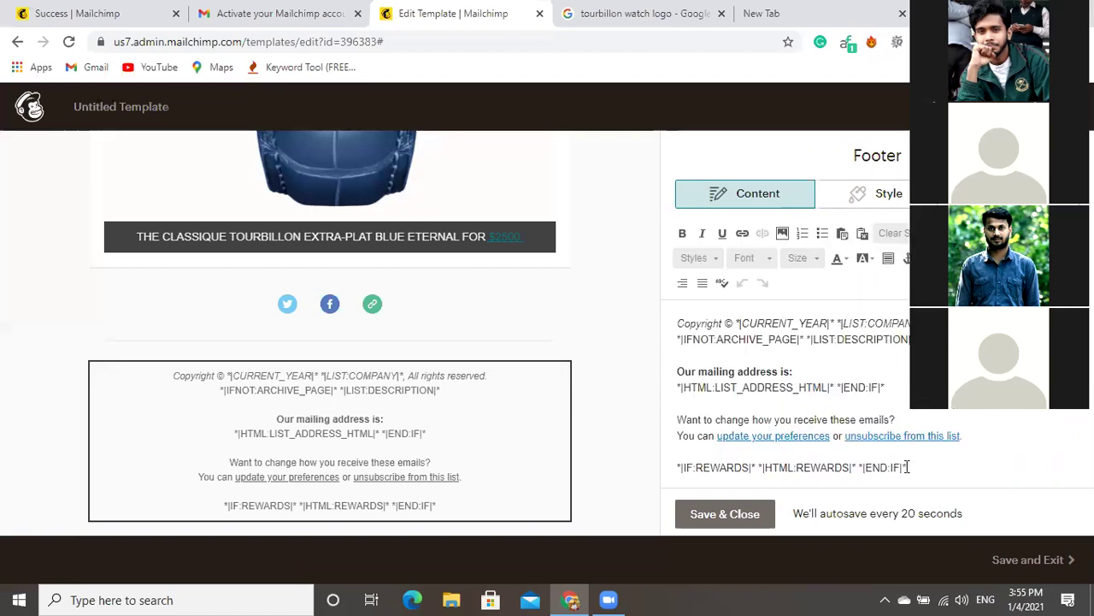
{"action": "triple_click", "coordinate": [674, 457]}
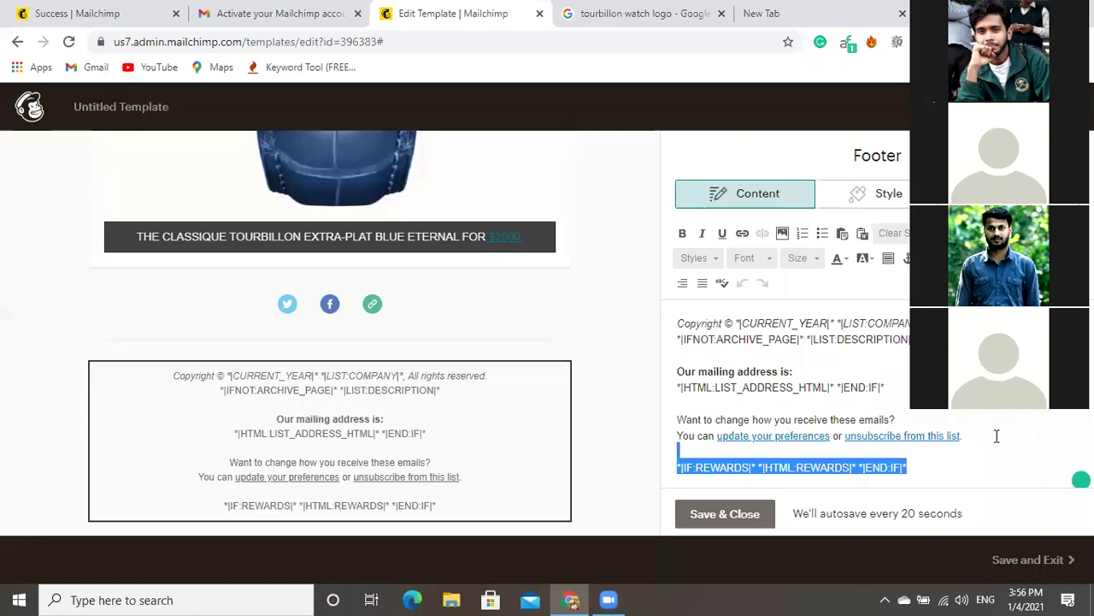
{"action": "key", "text": "Delete"}
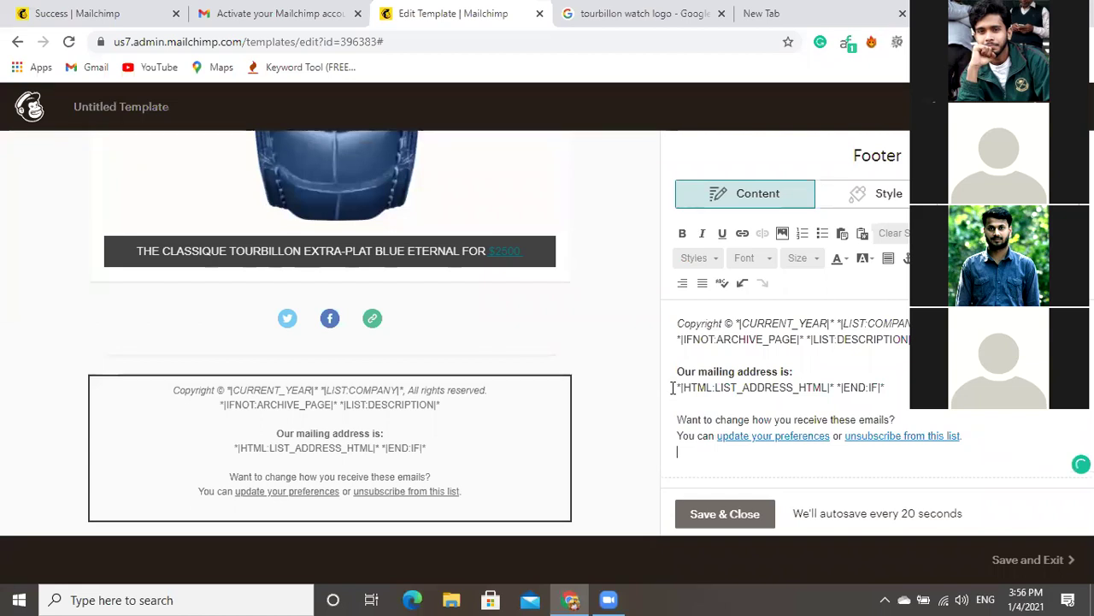
Swap the footer's mailing-address merge tag for the contact e-mail address and save the footer.
{"action": "triple_click", "coordinate": [673, 387]}
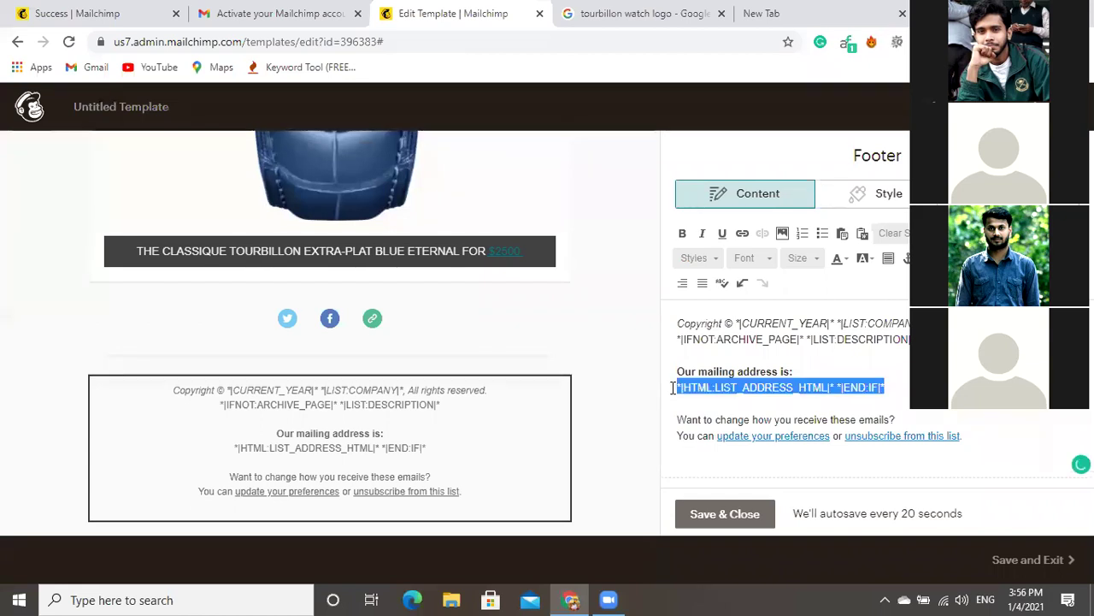
{"action": "key", "text": "BackSpace"}
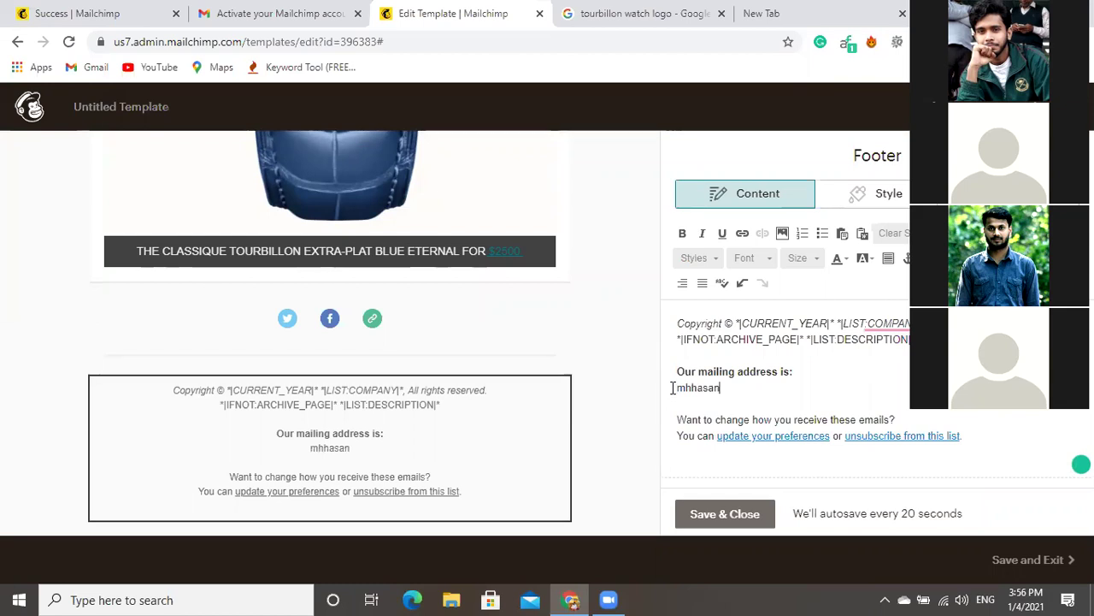
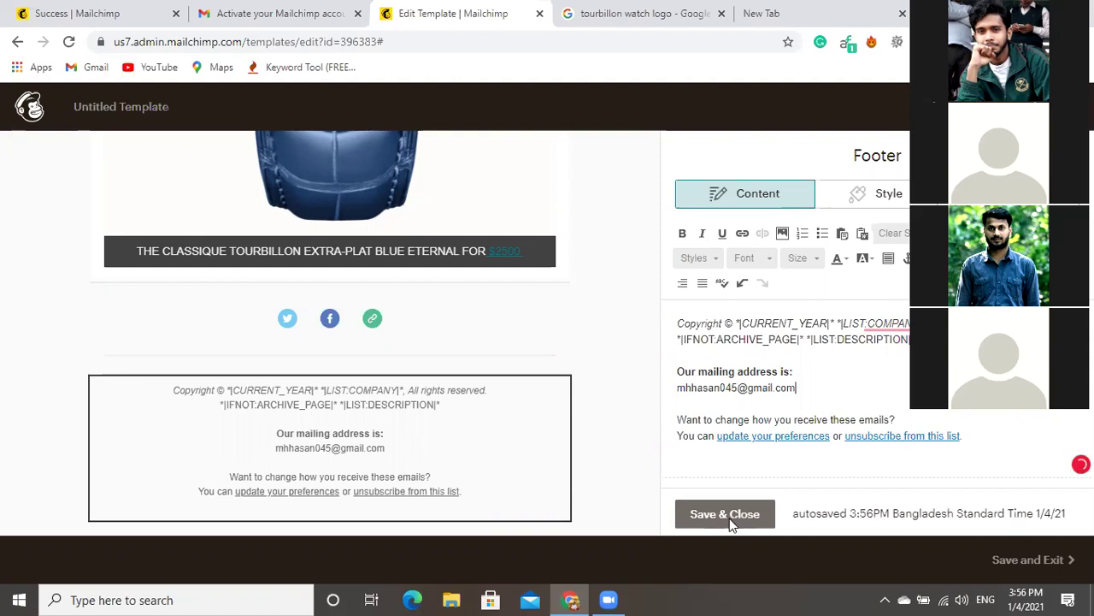
{"action": "left_click", "coordinate": [731, 516]}
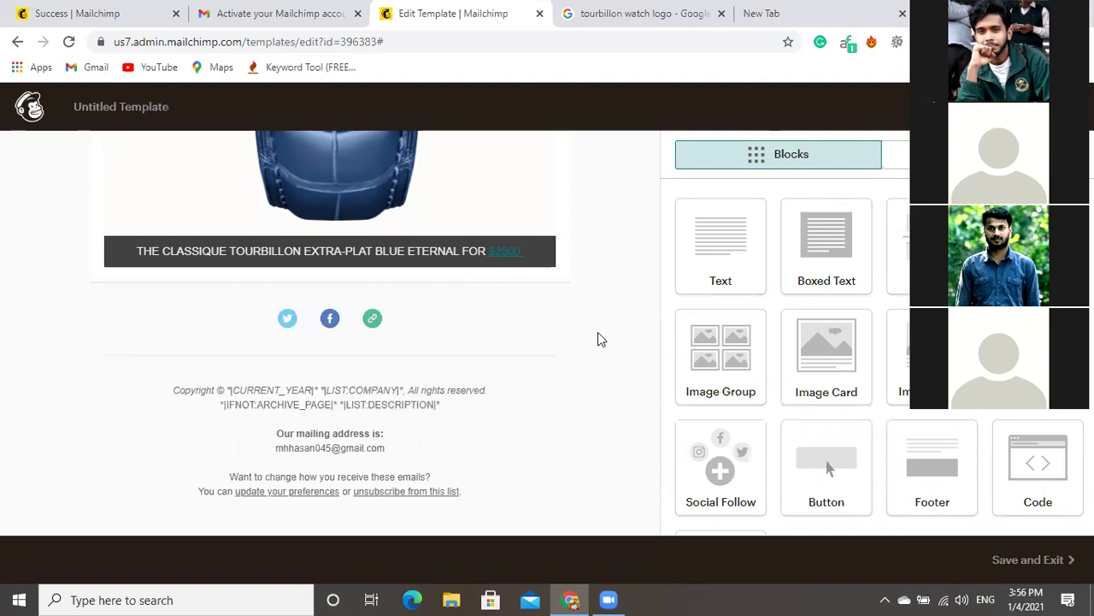
Scroll back up through the finished watch template in the editor.
{"action": "scroll", "coordinate": [598, 333], "scroll_direction": "up", "scroll_amount": 2}
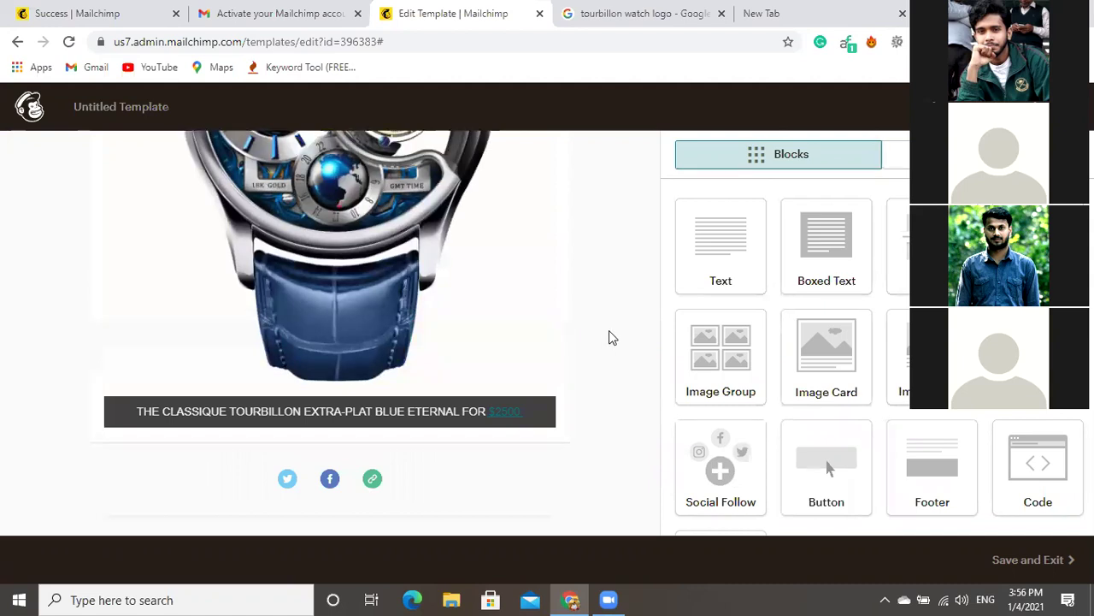
{"action": "scroll", "coordinate": [610, 336], "scroll_direction": "up", "scroll_amount": 5}
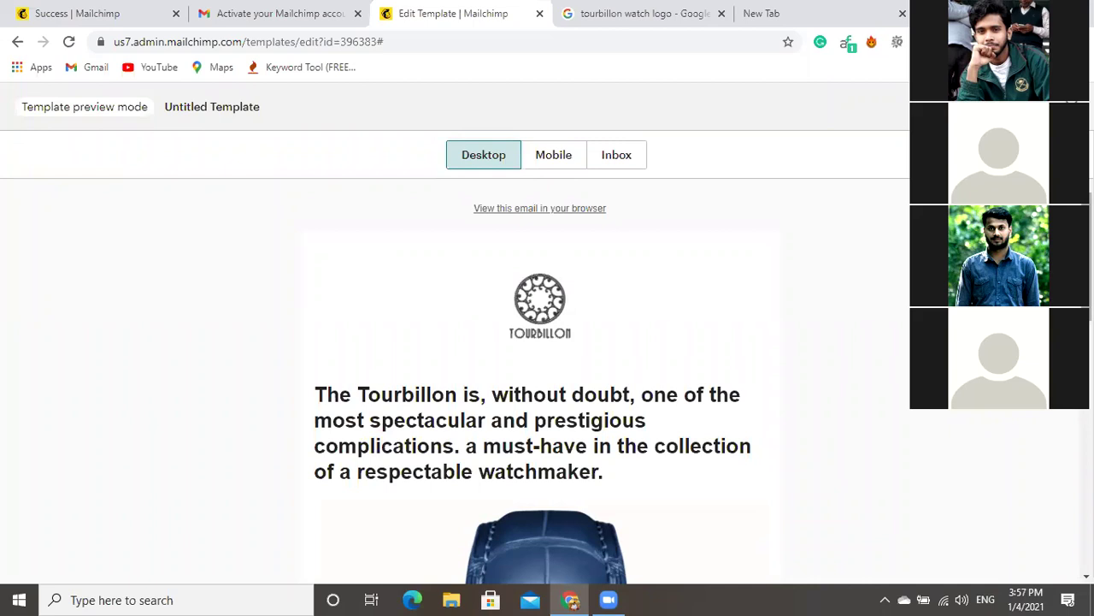
Switch the Tourbillon template preview from Desktop to the Mobile view.
{"action": "scroll", "coordinate": [540, 376], "scroll_direction": "down", "scroll_amount": 5}
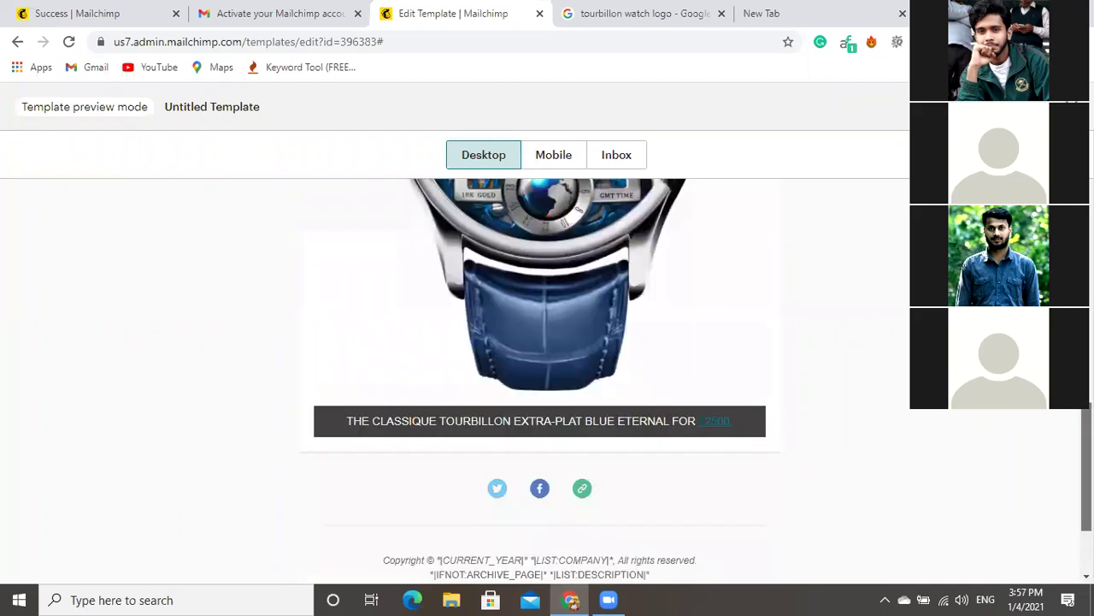
{"action": "scroll", "coordinate": [540, 376], "scroll_direction": "down", "scroll_amount": 2}
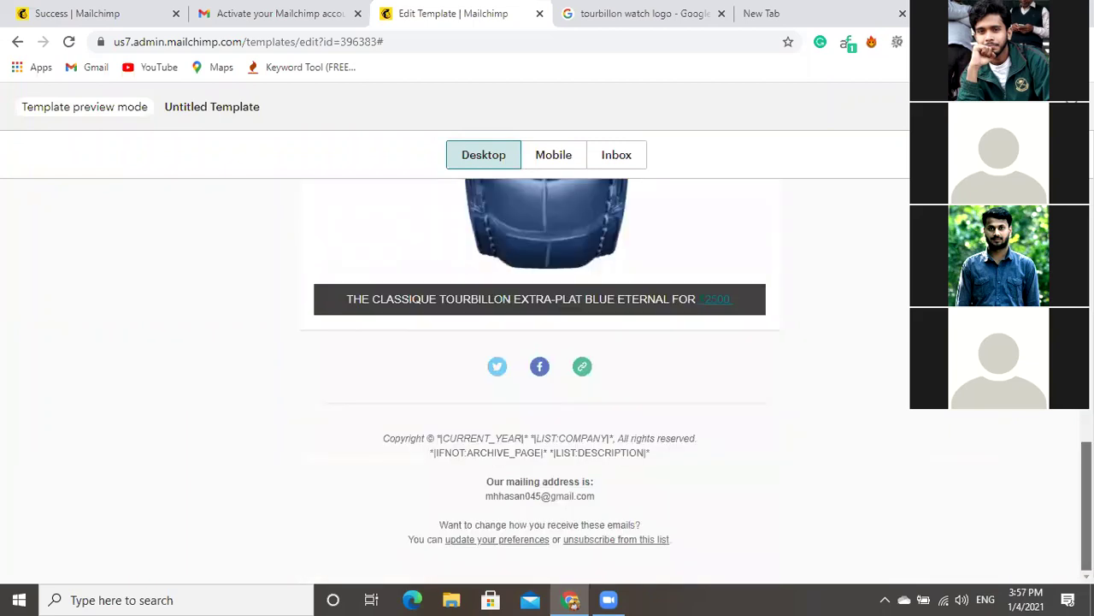
{"action": "scroll", "coordinate": [541, 376], "scroll_direction": "up", "scroll_amount": 10}
{"action": "left_click", "coordinate": [554, 155]}
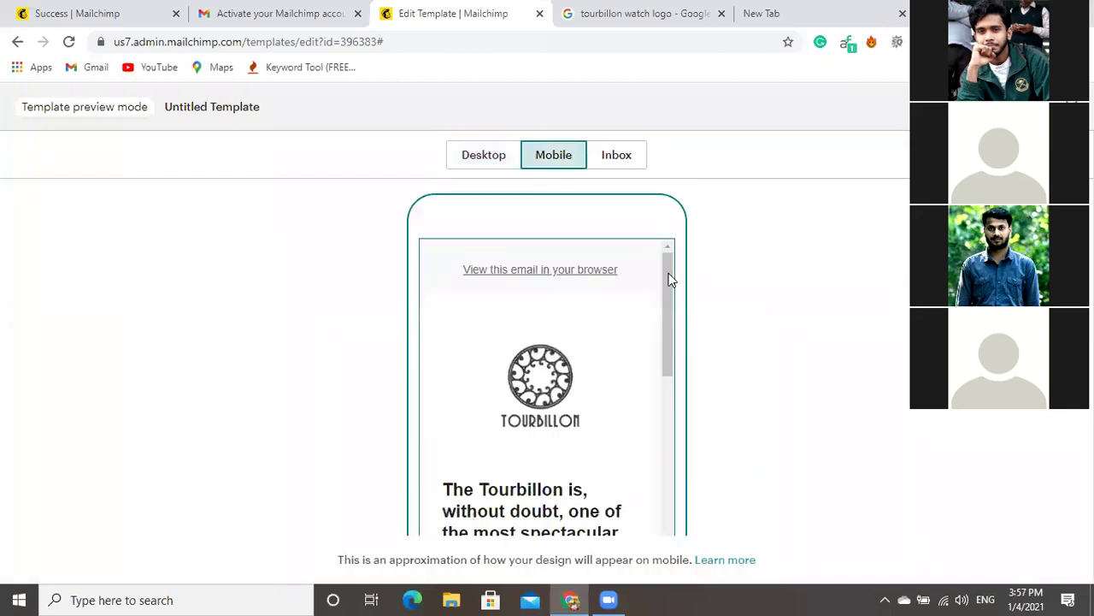
Check the mobile footer and the Inbox preview, then return to the Desktop preview.
{"action": "left_click", "coordinate": [670, 491]}
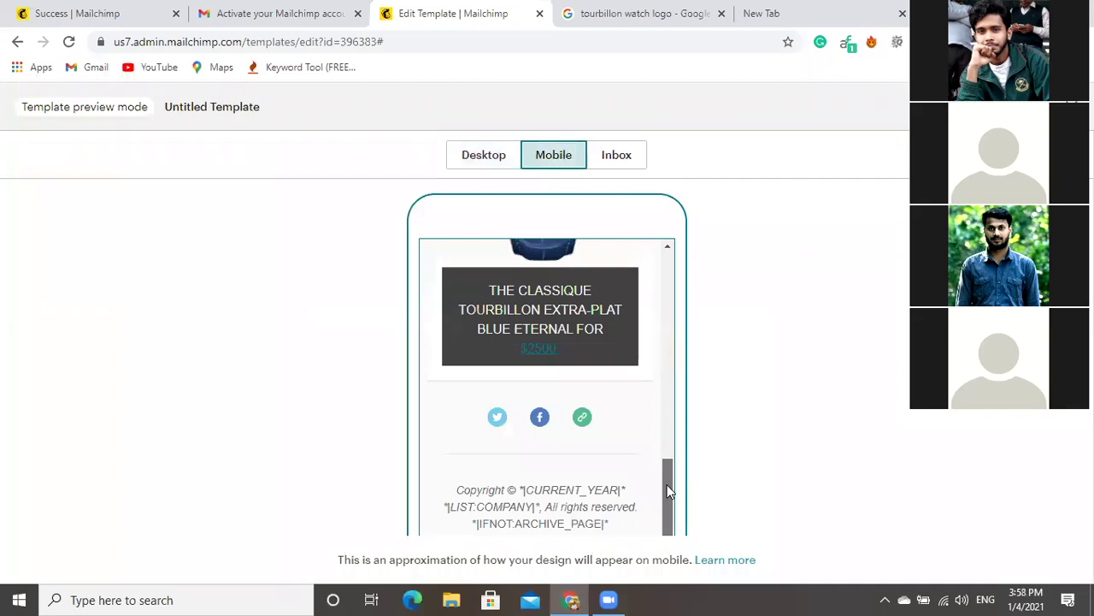
{"action": "left_click", "coordinate": [601, 160]}
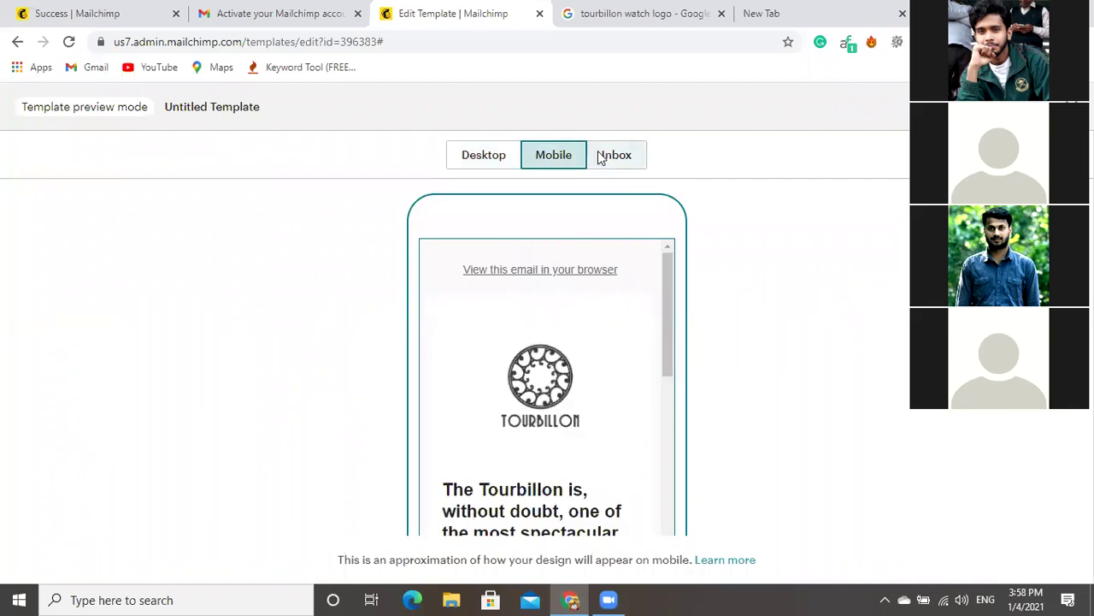
{"action": "left_click", "coordinate": [601, 157]}
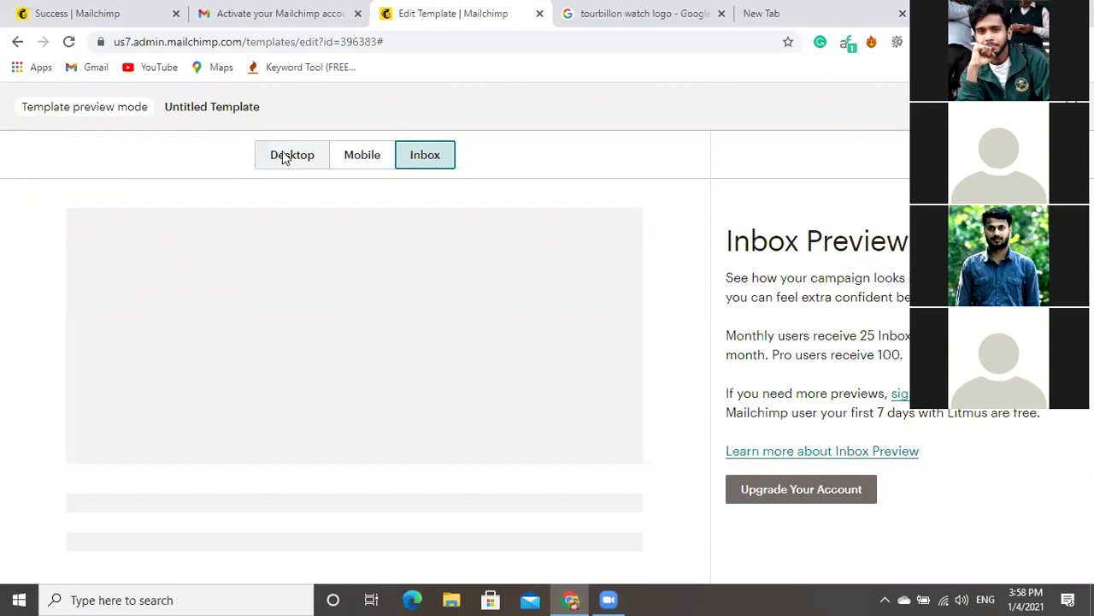
{"action": "left_click", "coordinate": [286, 157]}
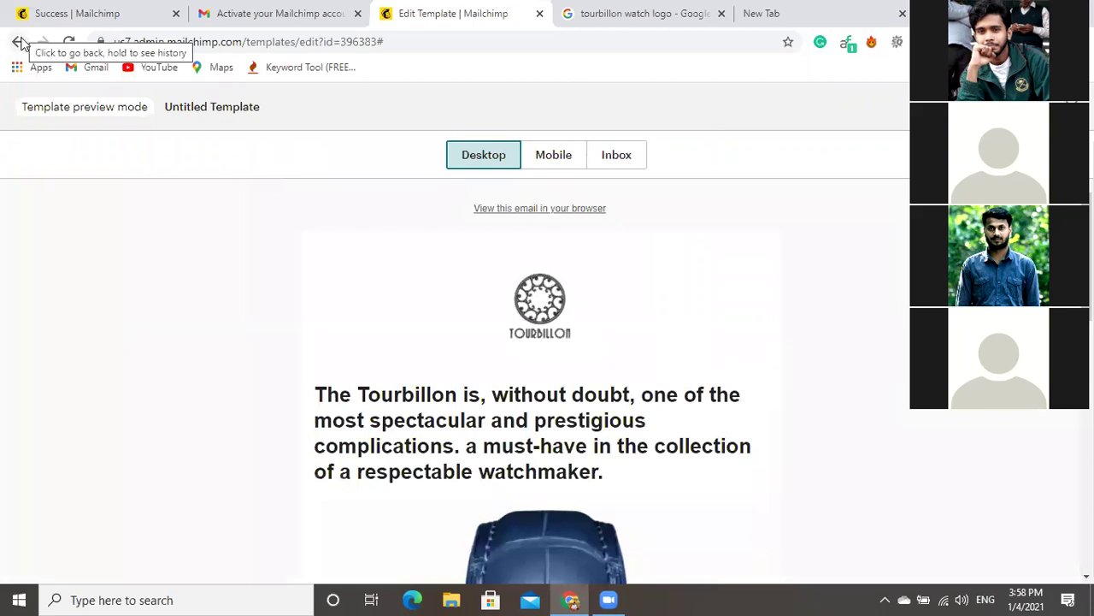
{"action": "left_click", "coordinate": [21, 42]}
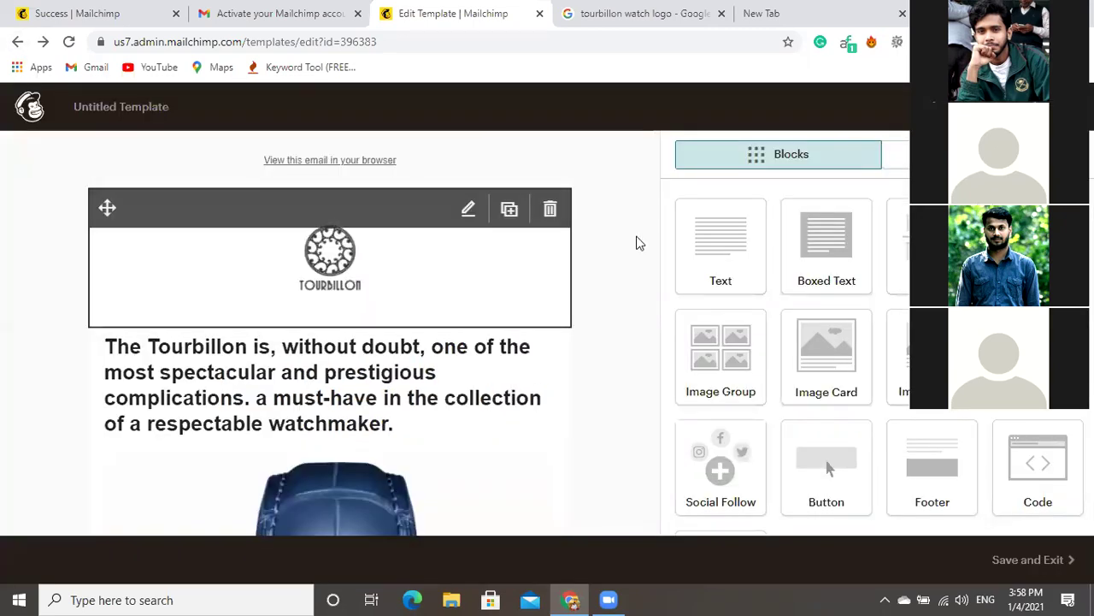
Save the Tourbillon template and exit the template editor.
{"action": "left_click", "coordinate": [1034, 564]}
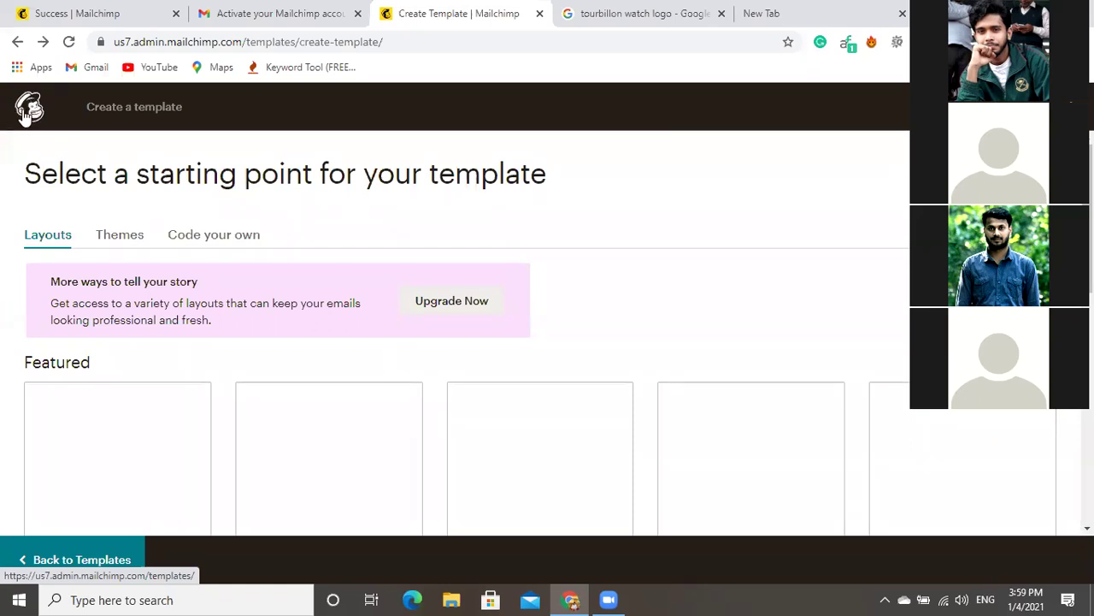
{"action": "left_click", "coordinate": [28, 111]}
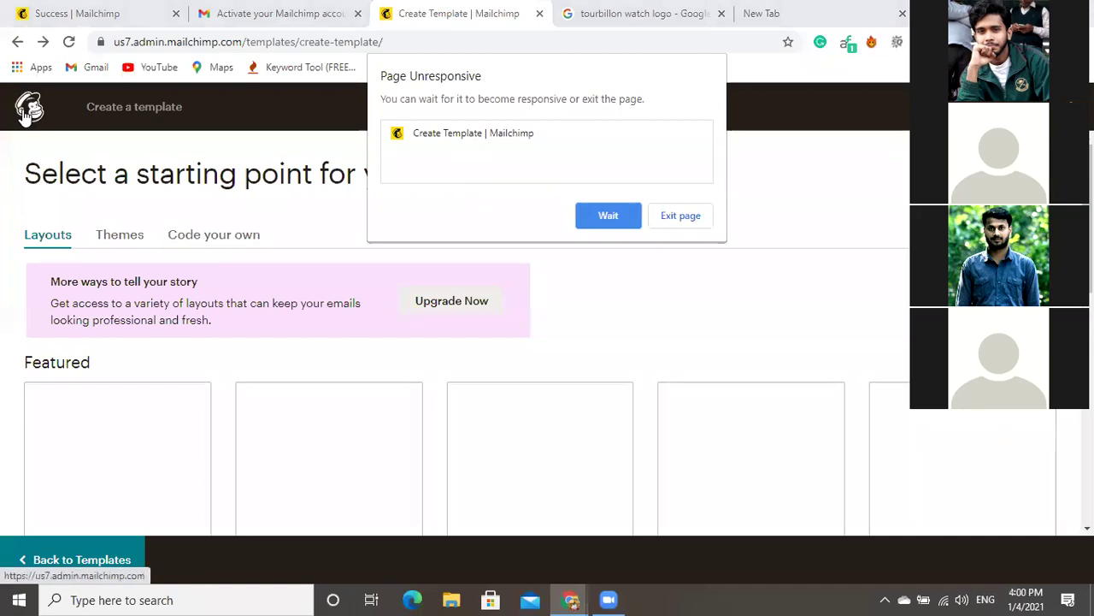
{"action": "left_click", "coordinate": [608, 216]}
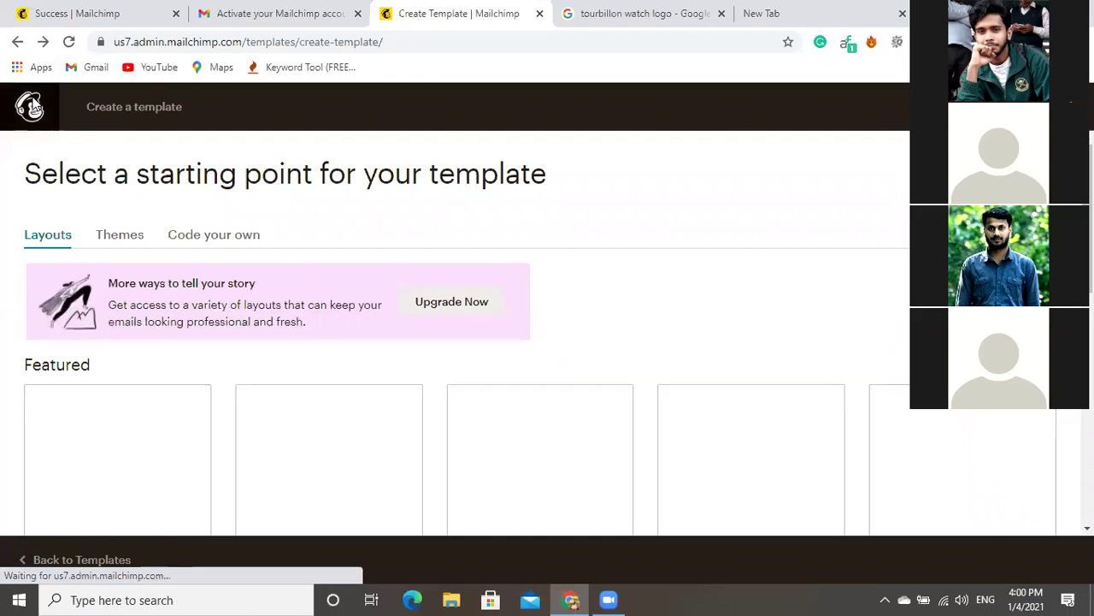
{"action": "left_click", "coordinate": [30, 106]}
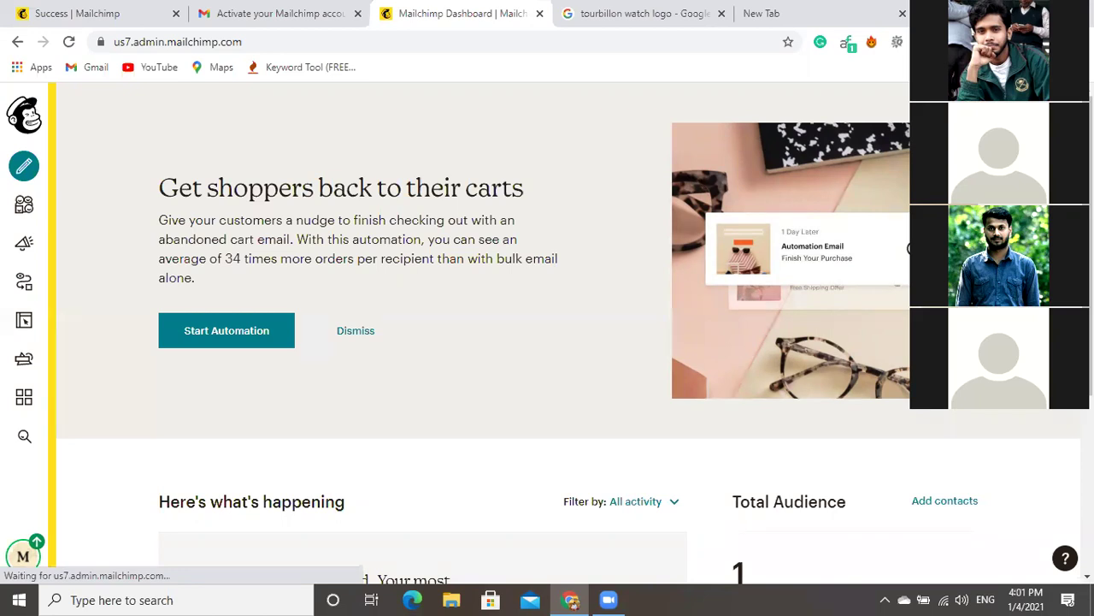
Scroll down the Mailchimp account dashboard.
{"action": "scroll", "coordinate": [548, 342], "scroll_direction": "down", "scroll_amount": 3}
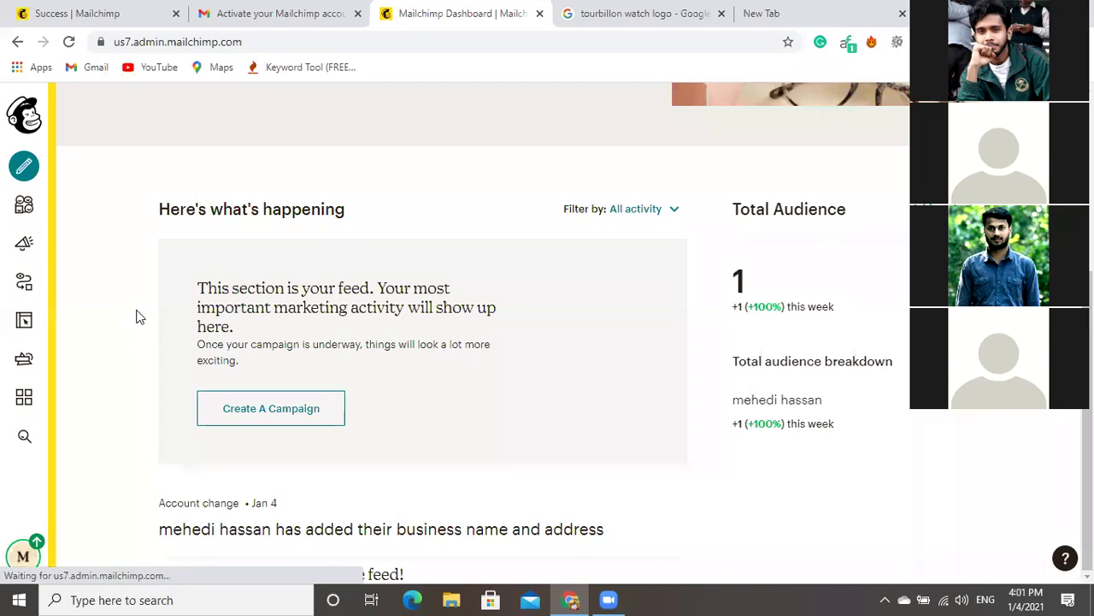
Use Create A Campaign in the dashboard activity feed to list campaign types.
{"action": "left_click", "coordinate": [260, 414]}
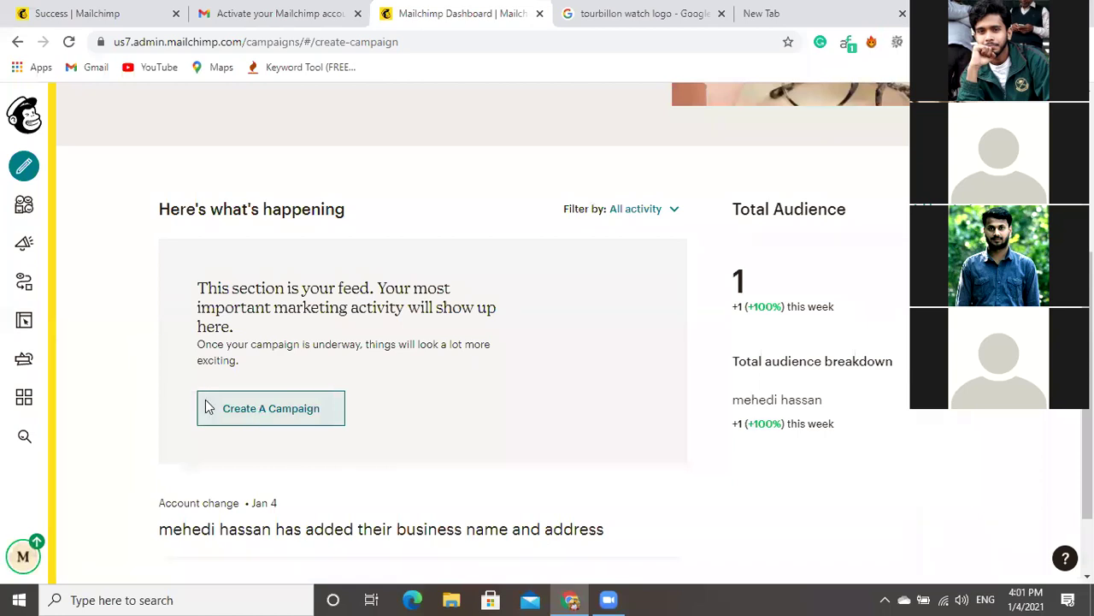
{"action": "left_click", "coordinate": [208, 407]}
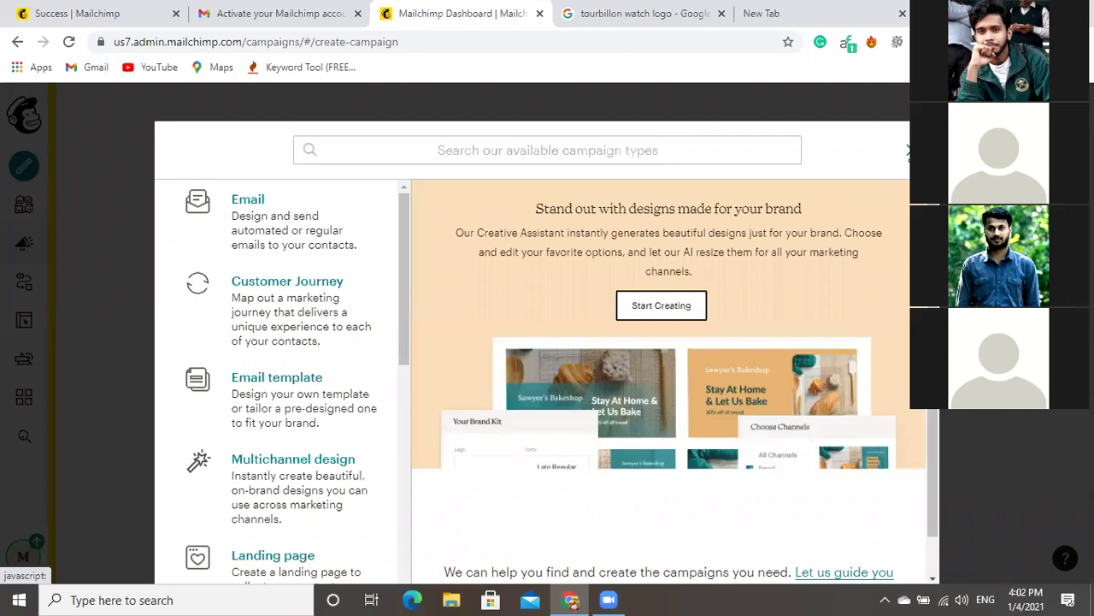
Dismiss the campaign-type chooser with Esc.
{"action": "key", "text": "Escape"}
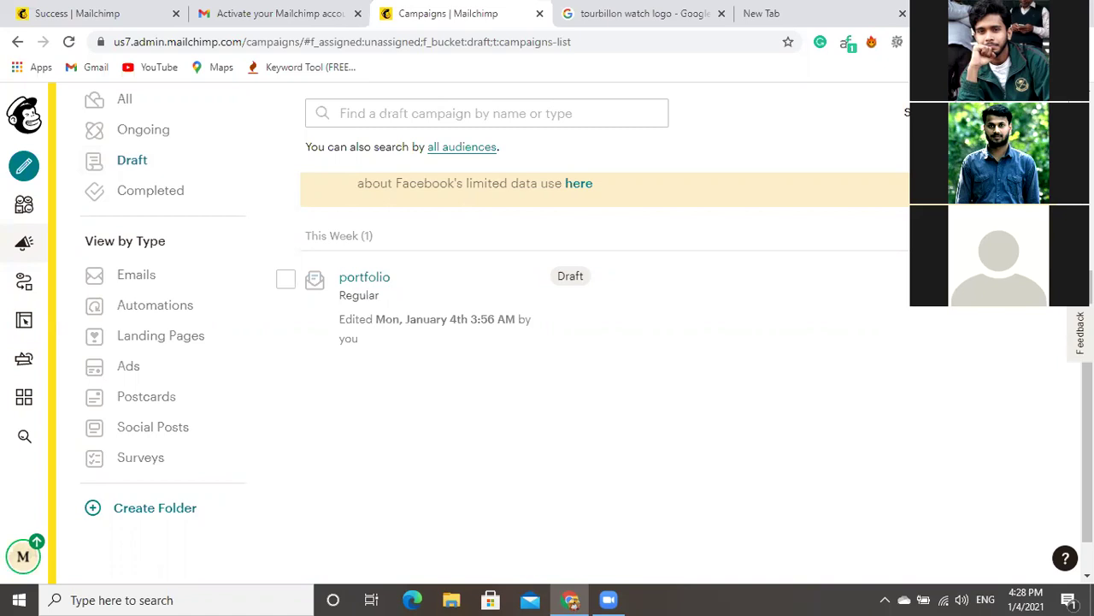
Open the 'portfolio' draft campaign in the campaign builder for editing.
{"action": "left_click", "coordinate": [1039, 278]}
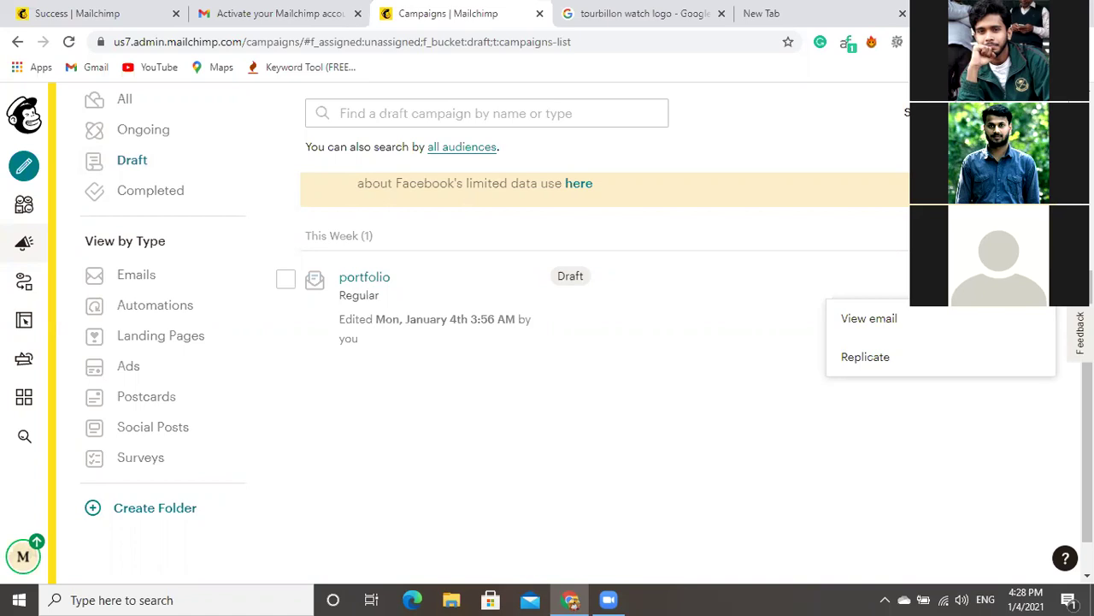
{"action": "scroll", "coordinate": [899, 226], "scroll_direction": "up", "scroll_amount": 4}
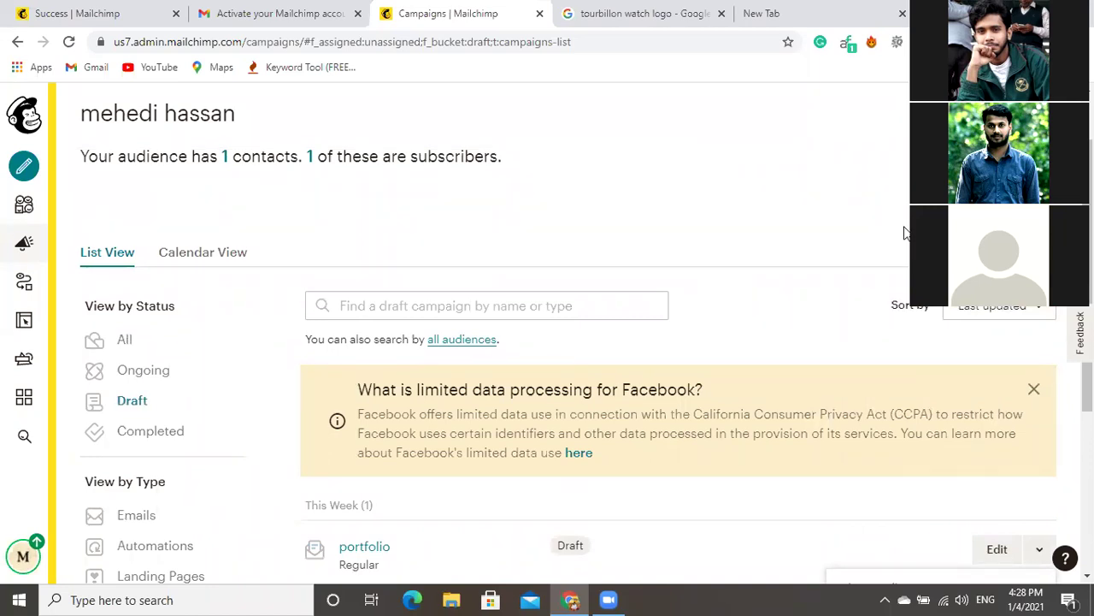
{"action": "scroll", "coordinate": [904, 231], "scroll_direction": "up", "scroll_amount": 1}
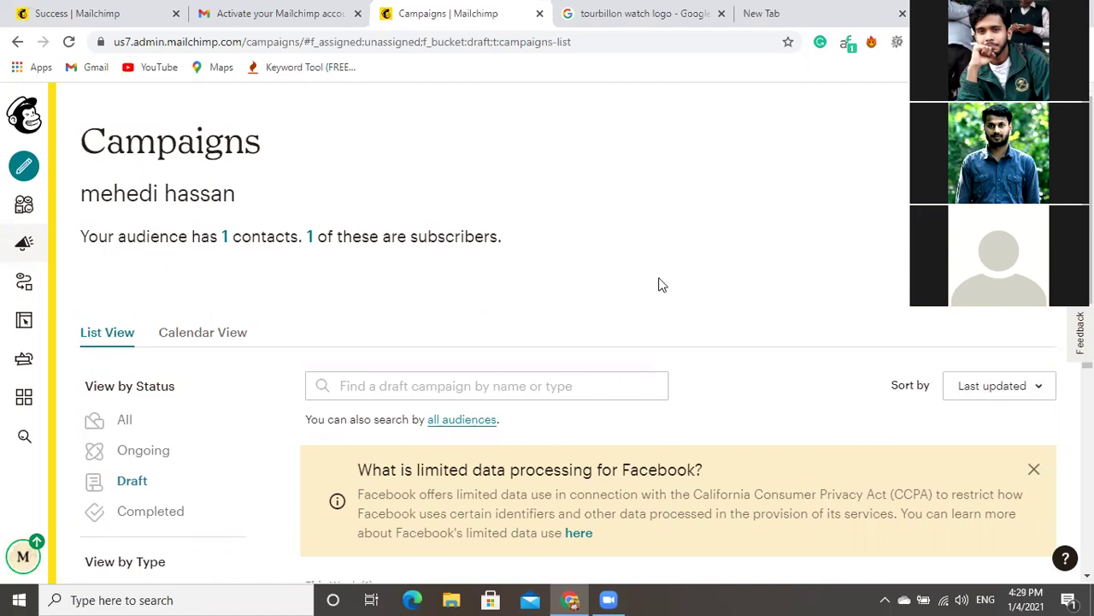
{"action": "scroll", "coordinate": [660, 279], "scroll_direction": "down", "scroll_amount": 3}
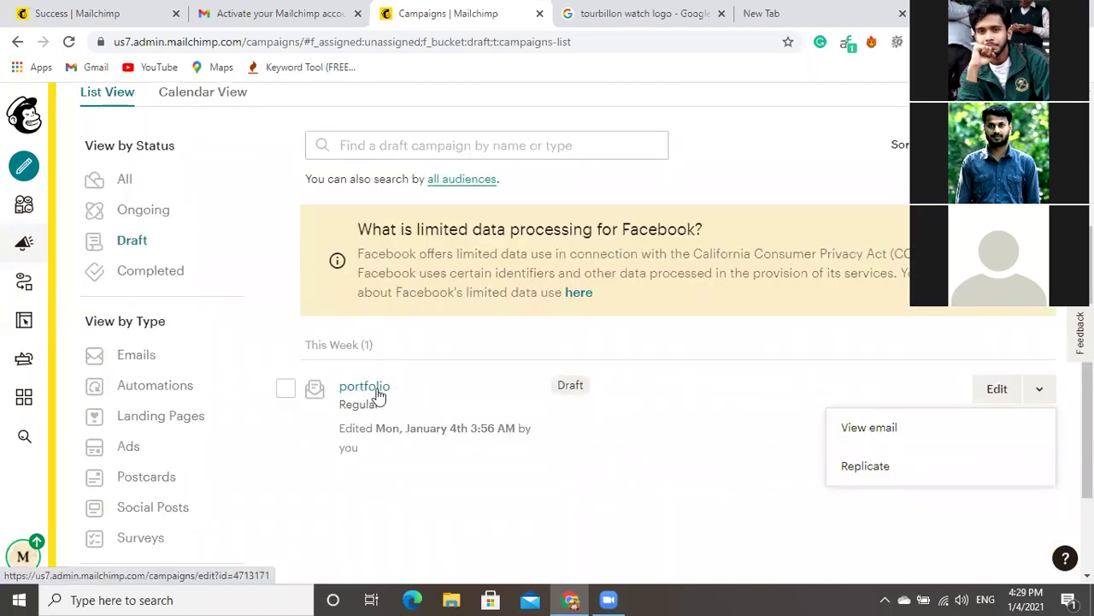
{"action": "left_click", "coordinate": [376, 390]}
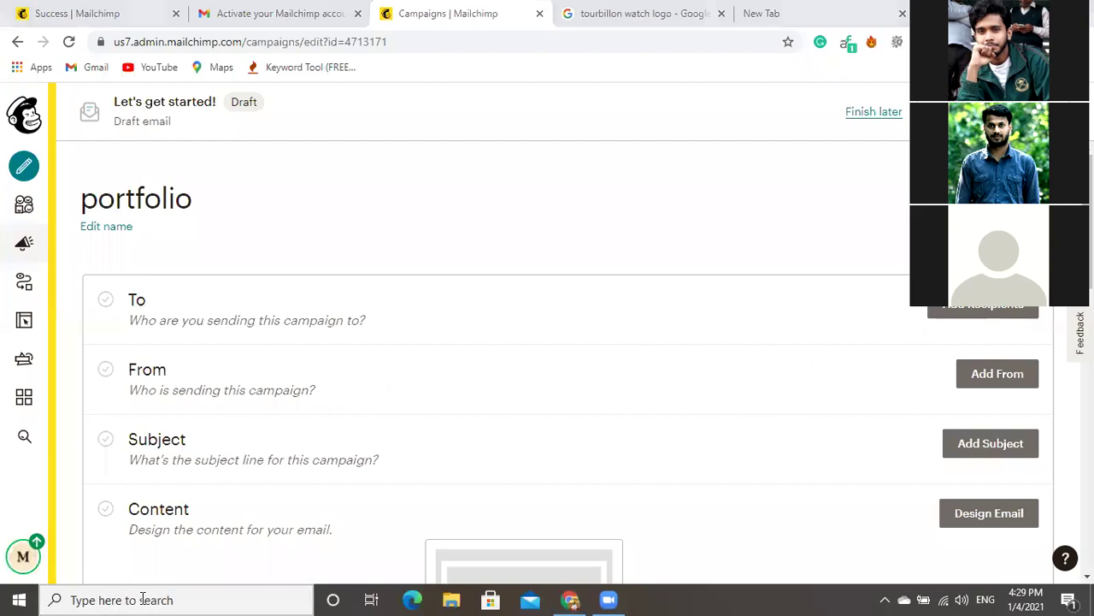
Search the computer for Excel to launch a blank workbook.
{"action": "left_click", "coordinate": [142, 599]}
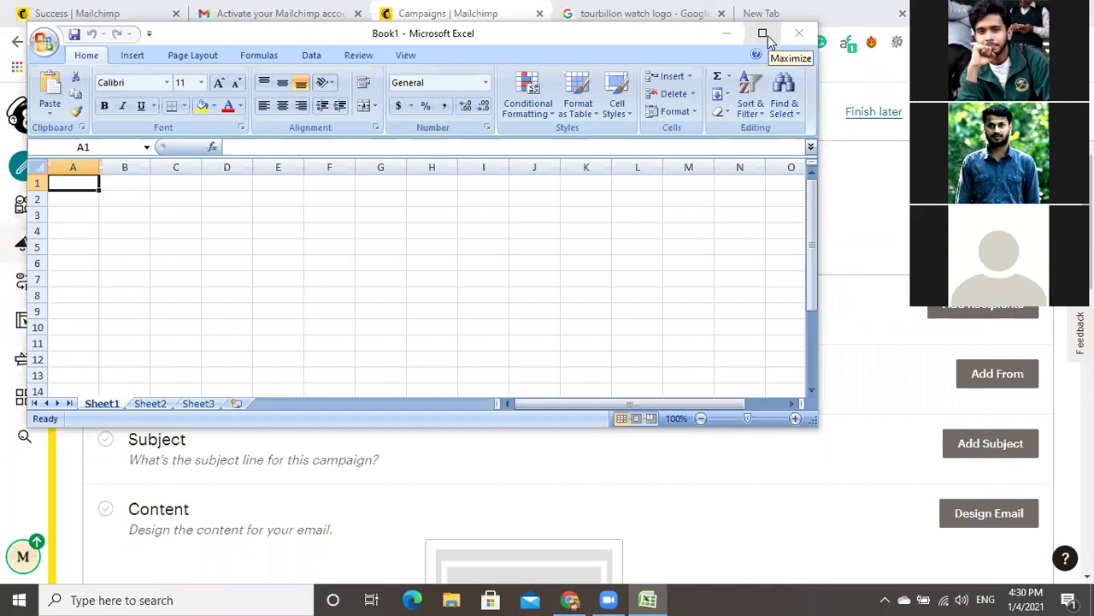
Maximize the Excel window and enter the headers 'Name' in A1 and 'mail' in B1.
{"action": "left_click", "coordinate": [662, 599]}
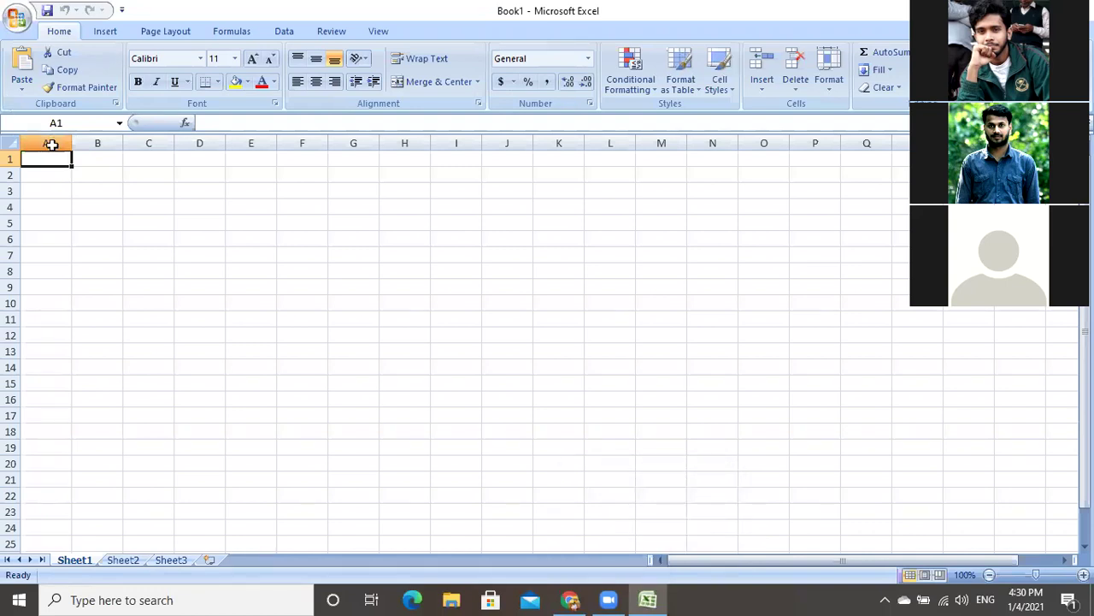
{"action": "type", "text": "Name"}
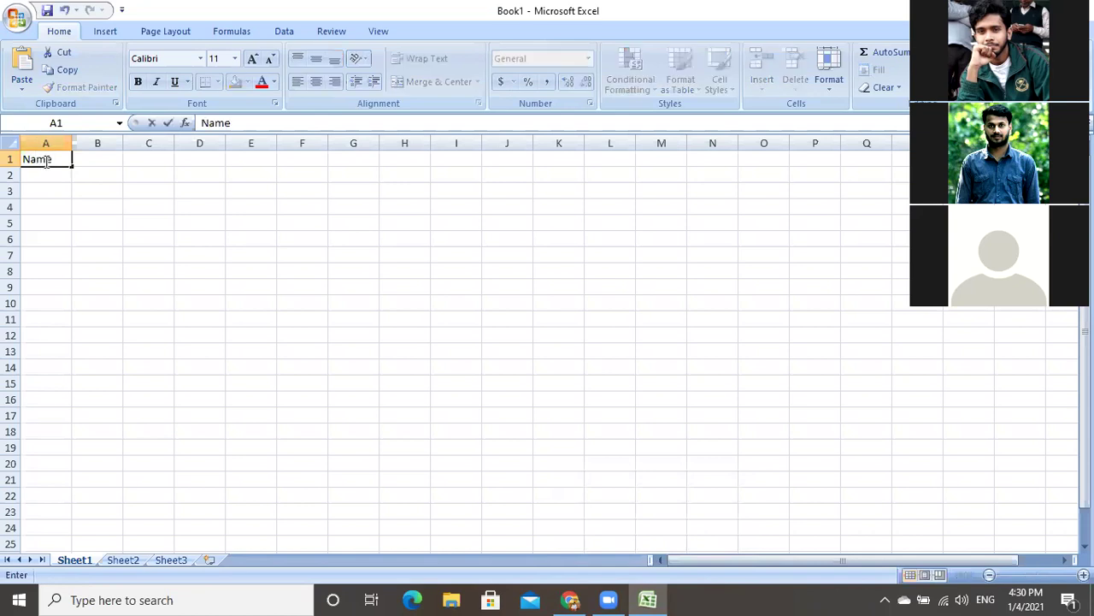
{"action": "key", "text": "Tab"}
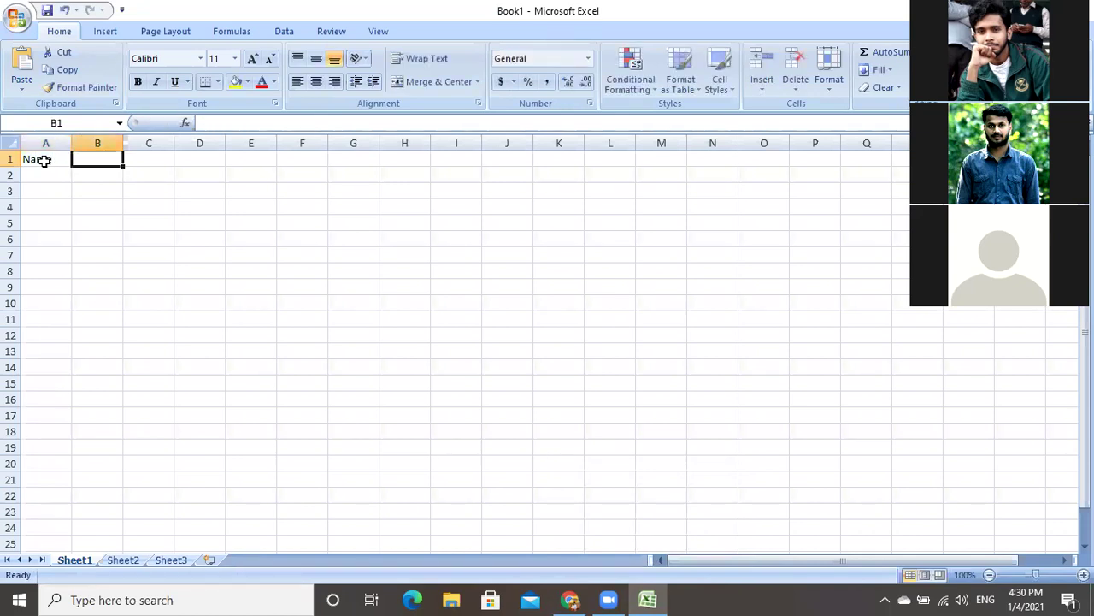
{"action": "type", "text": "mail"}
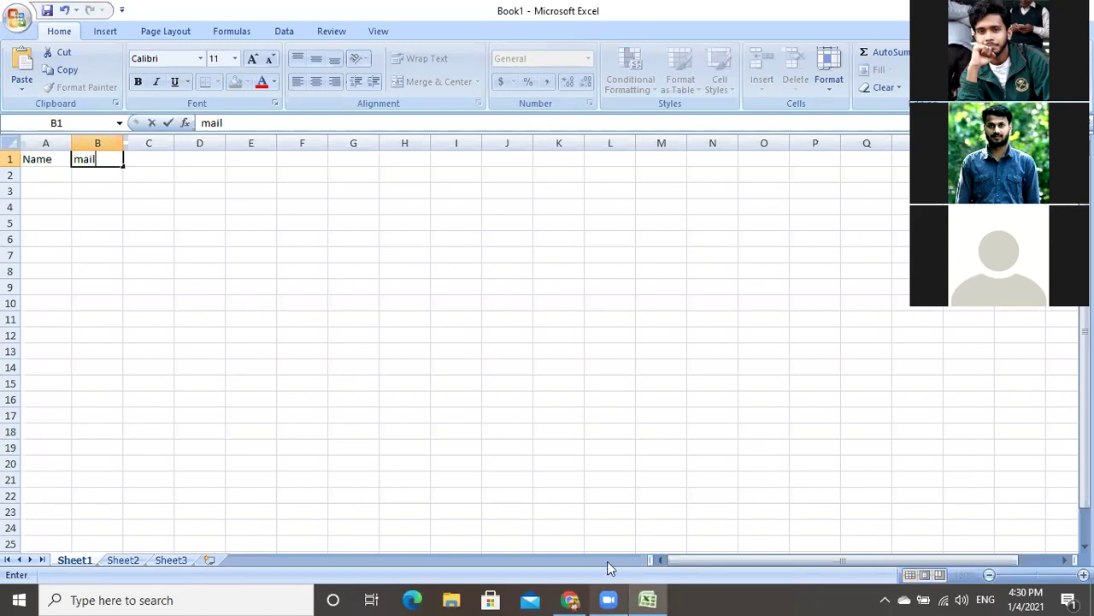
Check the Mailchimp campaign page, then widen column B in Excel to fit long addresses.
{"action": "mouse_move", "coordinate": [608, 561]}
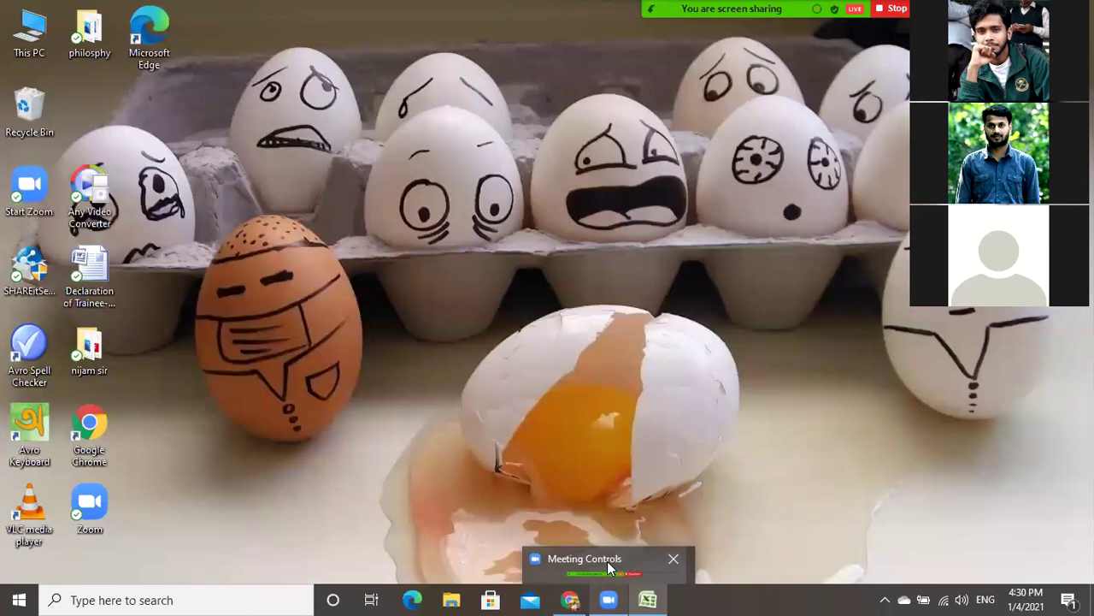
{"action": "mouse_move", "coordinate": [570, 599]}
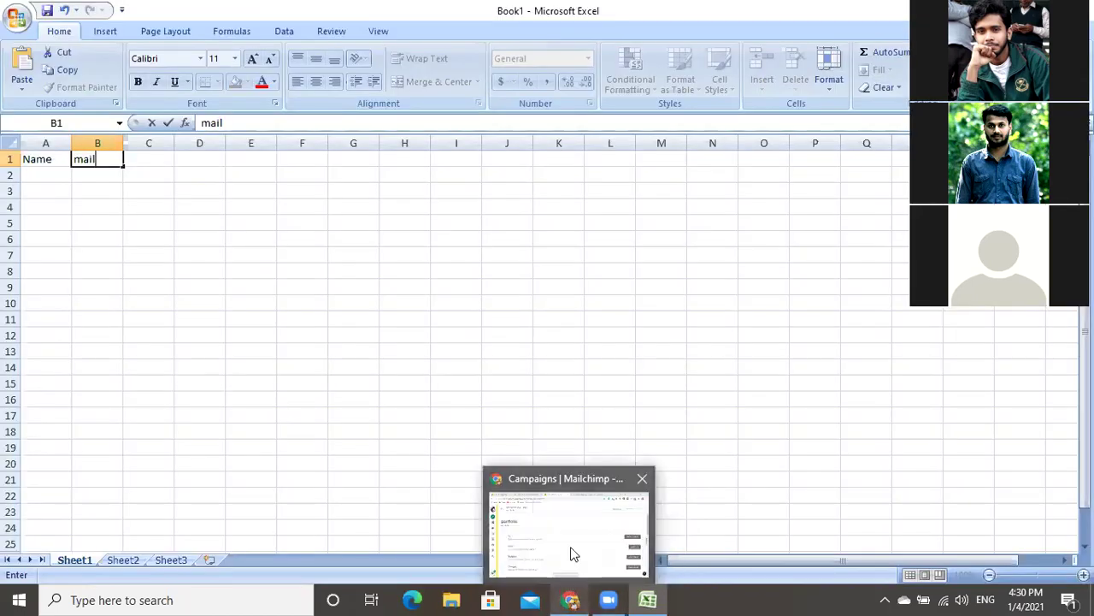
{"action": "mouse_move", "coordinate": [574, 556]}
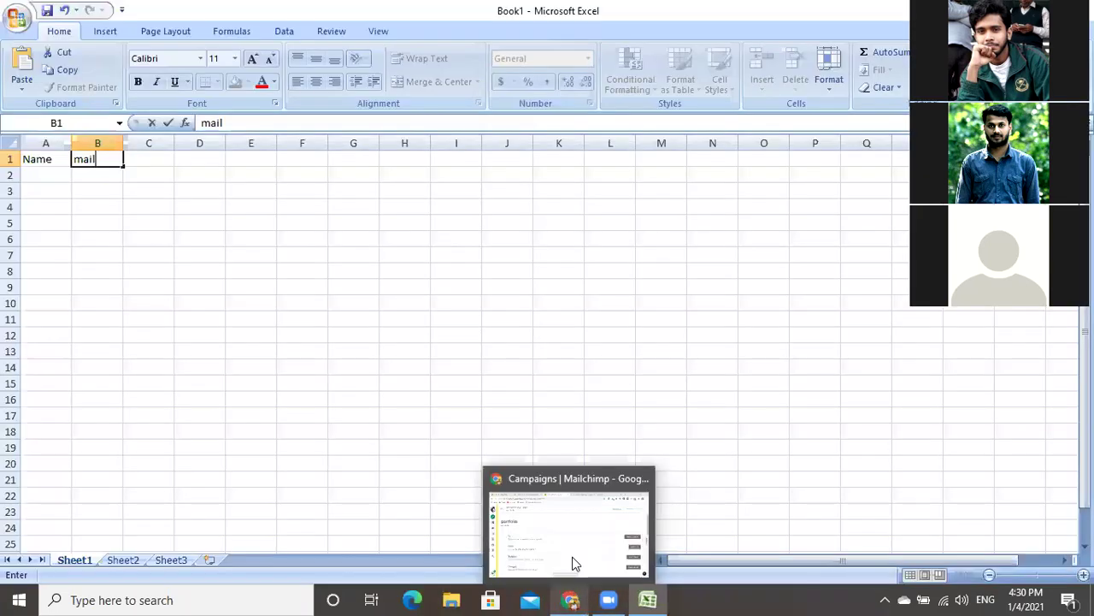
{"action": "left_click", "coordinate": [573, 551]}
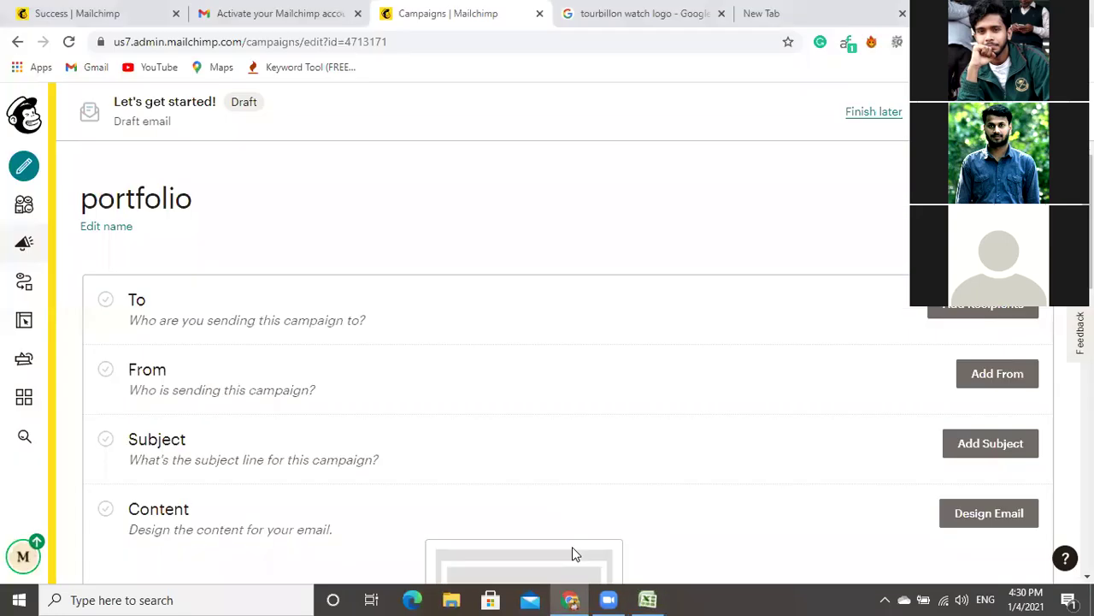
{"action": "left_click", "coordinate": [623, 525]}
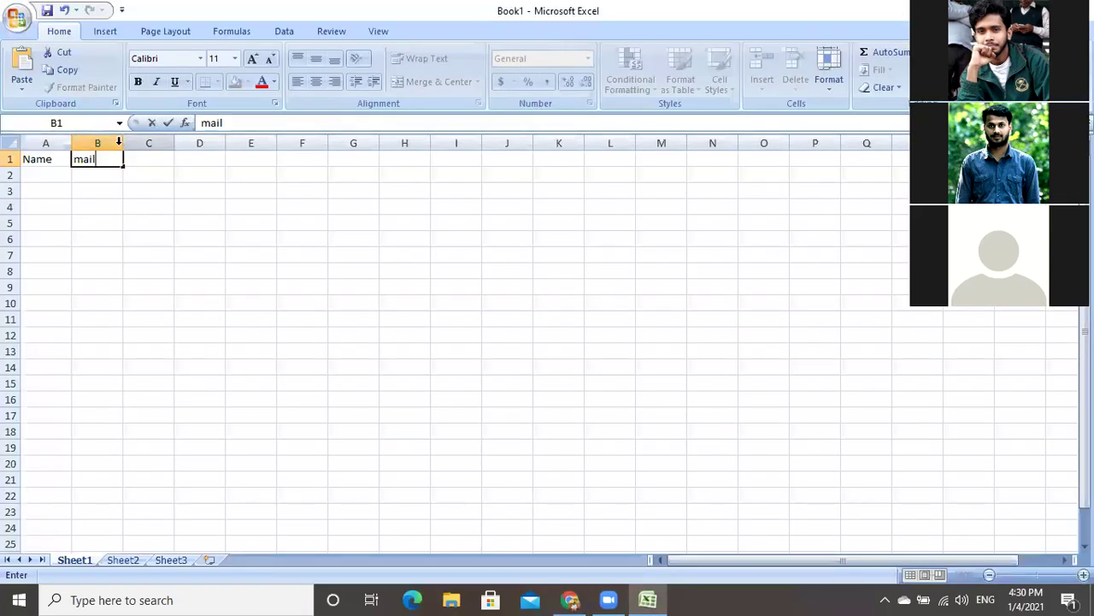
{"action": "left_click", "coordinate": [119, 145]}
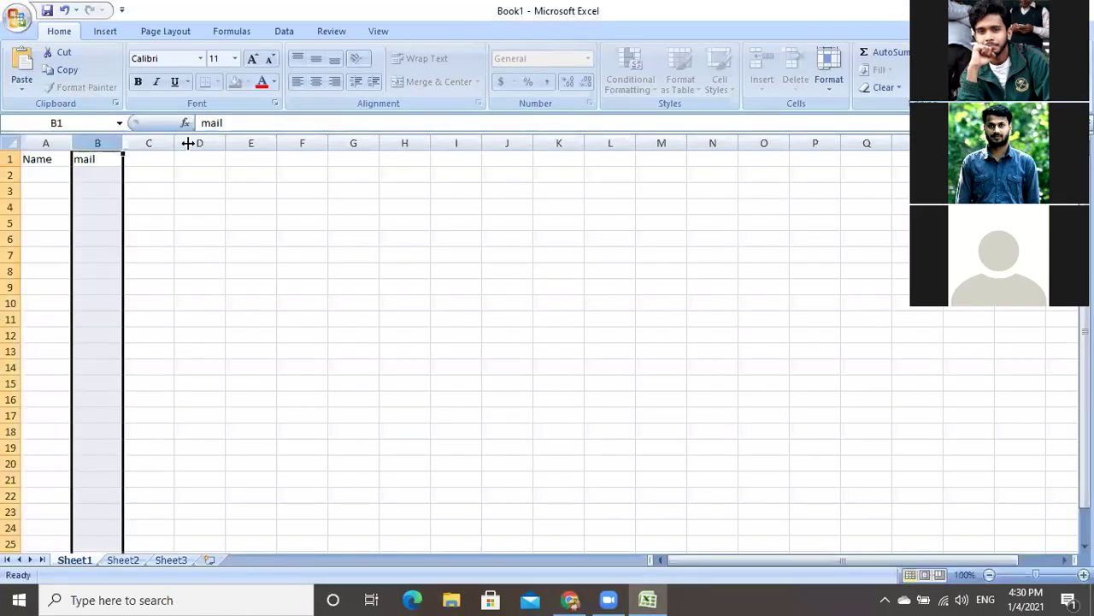
{"action": "left_click_drag", "start_coordinate": [188, 144], "coordinate": [188, 143]}
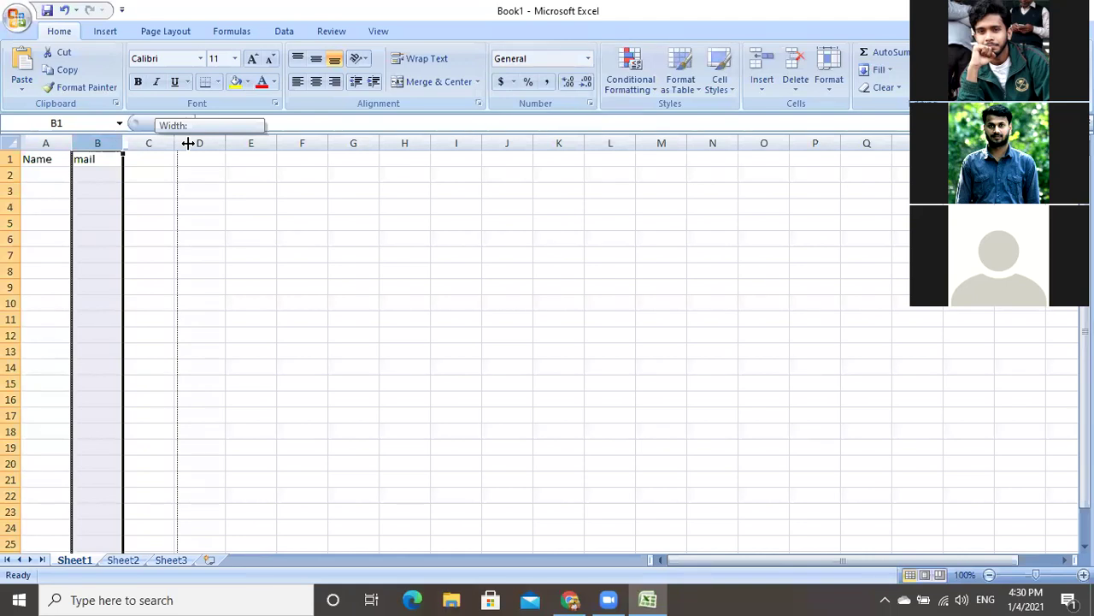
{"action": "left_click_drag", "start_coordinate": [188, 144], "coordinate": [188, 144]}
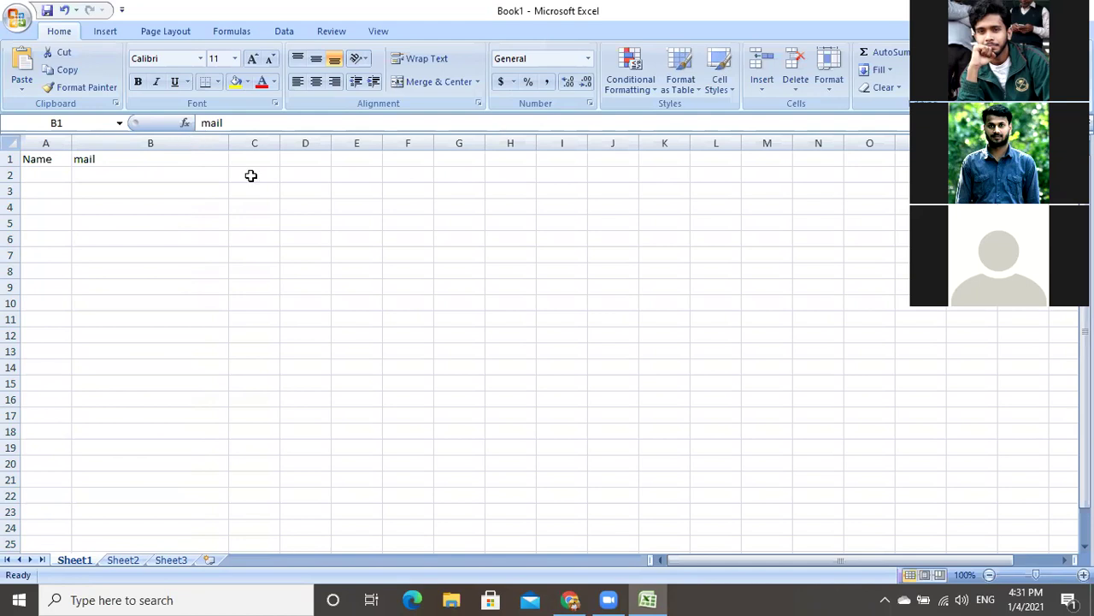
Paste the first two subscriber email addresses into cells B2 and B3.
{"action": "double_click", "coordinate": [172, 174]}
{"action": "key", "text": "ctrl+v"}
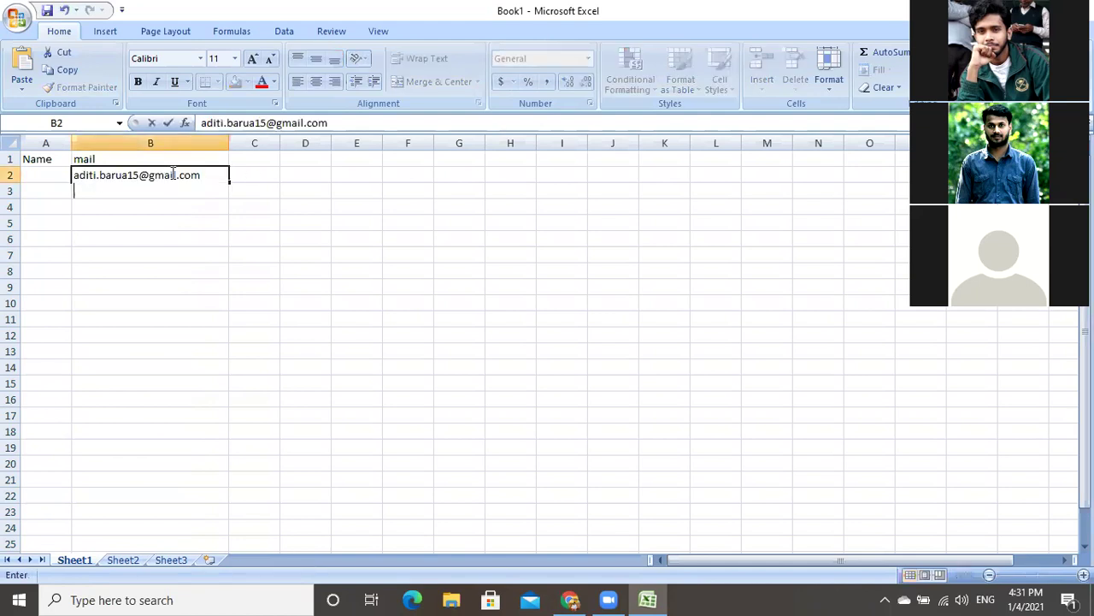
{"action": "left_click", "coordinate": [245, 217]}
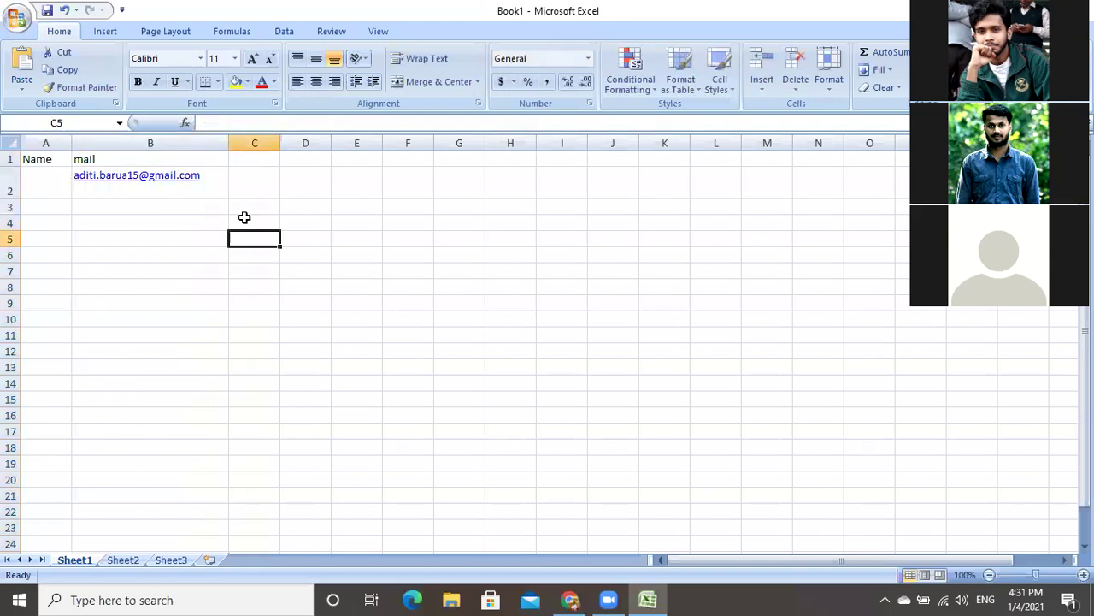
{"action": "left_click", "coordinate": [180, 209]}
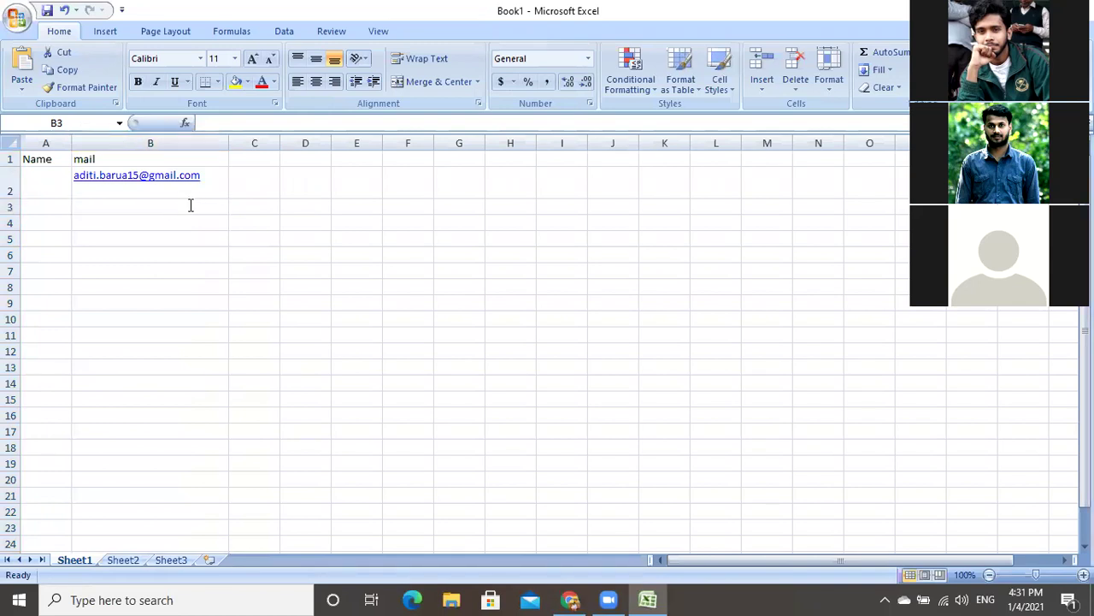
{"action": "double_click", "coordinate": [190, 205]}
{"action": "key", "text": "ctrl+v"}
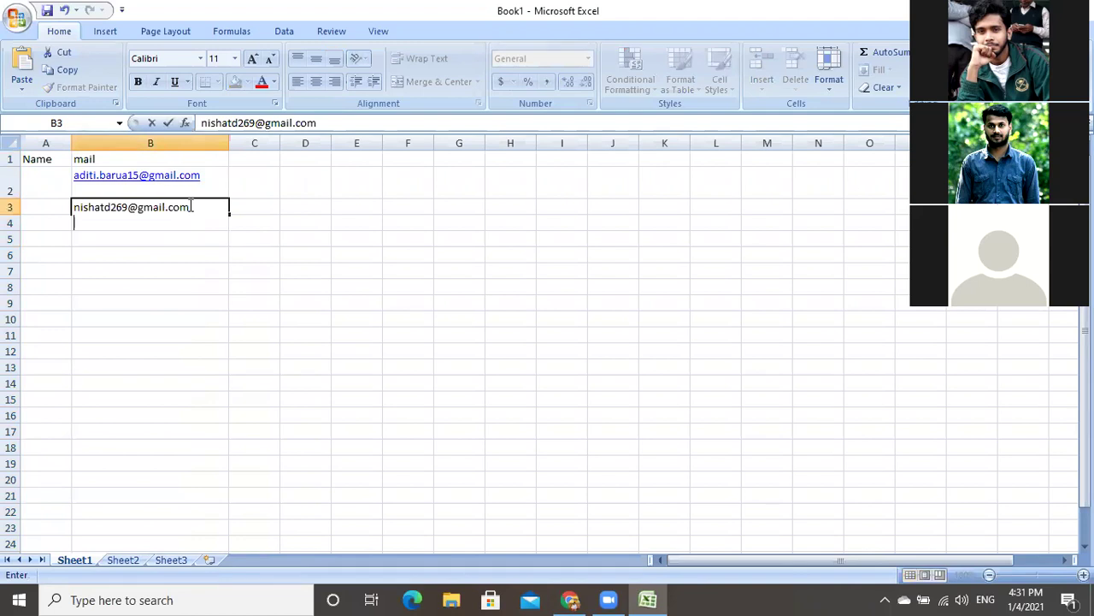
{"action": "key", "text": "Return"}
{"action": "key", "text": "Return"}
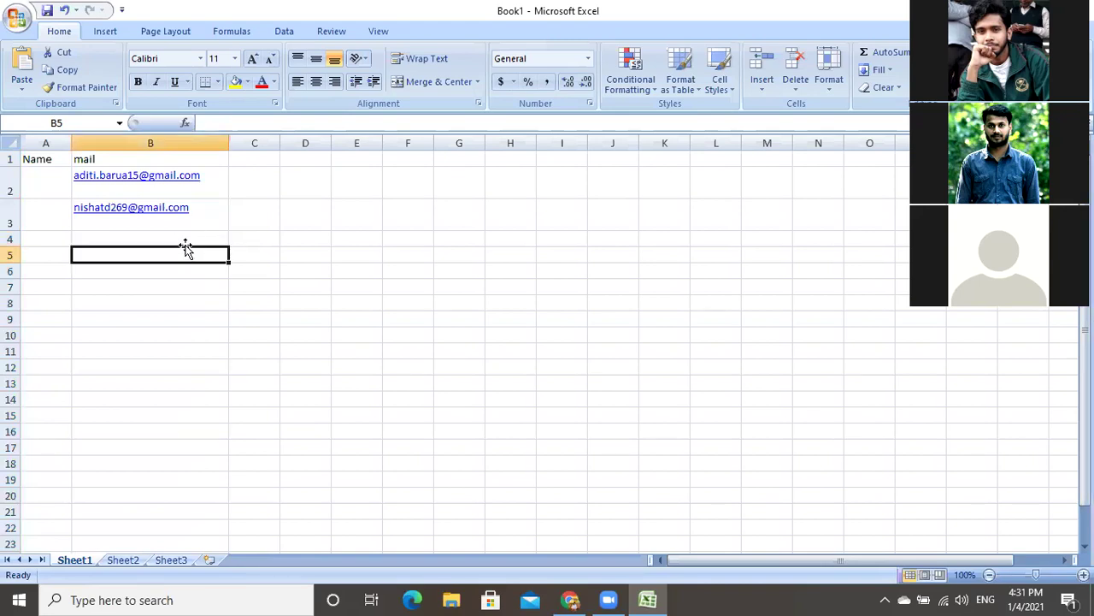
Paste the third and fourth subscriber addresses into B4 and B5, dismissing the mail app prompt.
{"action": "key", "text": "Up"}
{"action": "key", "text": "Up"}
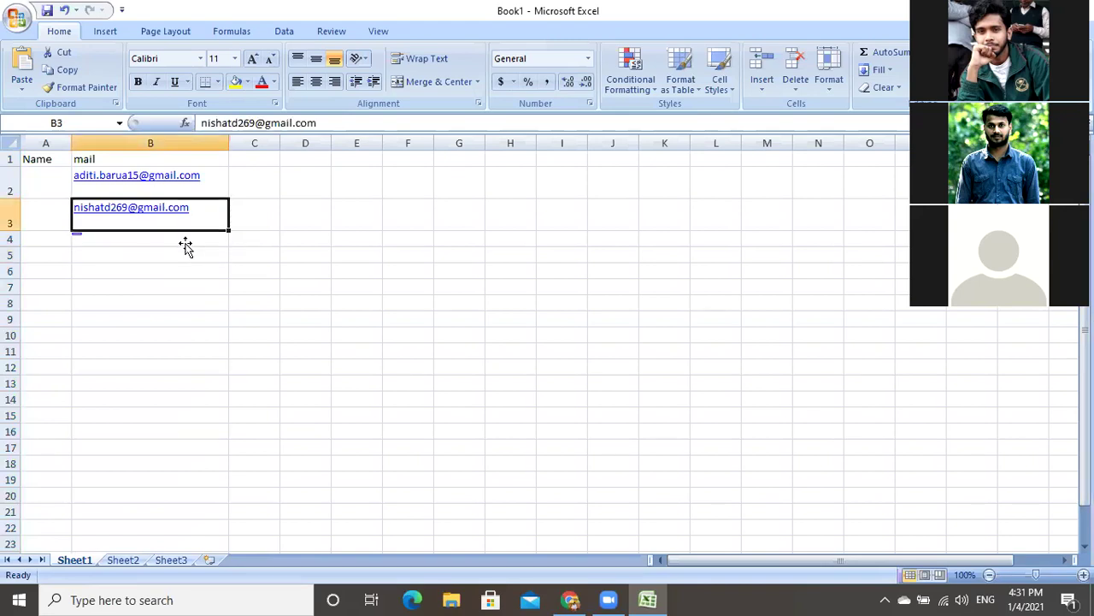
{"action": "key", "text": "Down"}
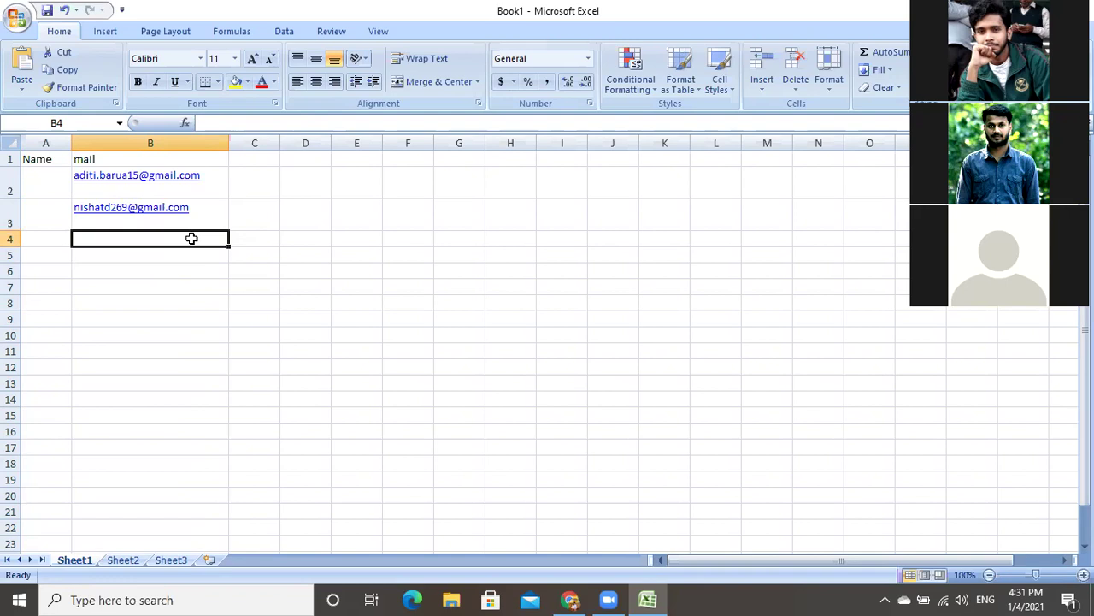
{"action": "key", "text": "Right"}
{"action": "key", "text": "Down"}
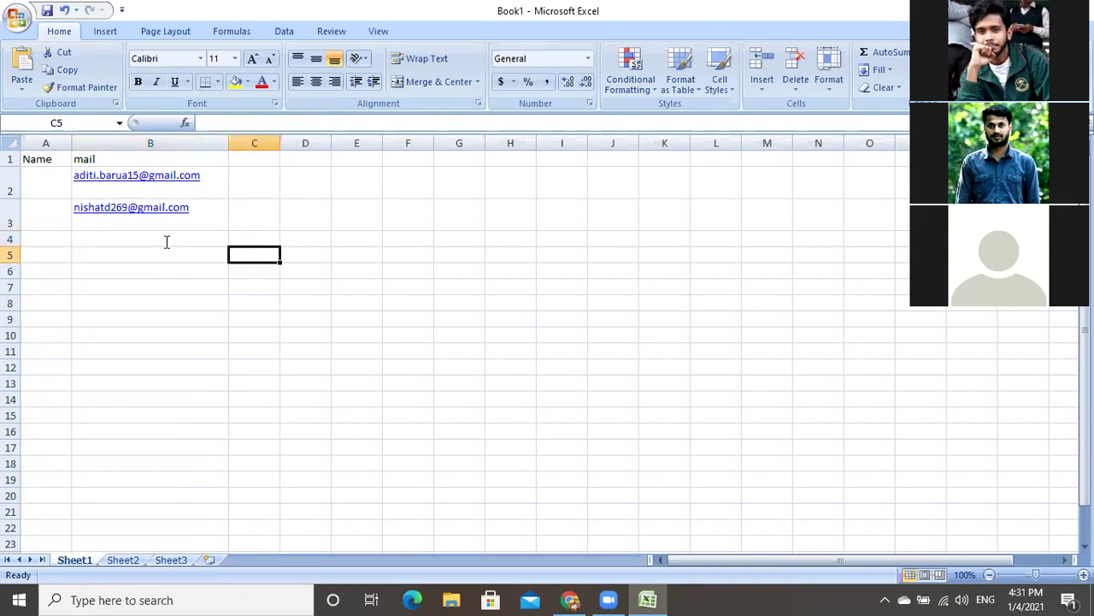
{"action": "double_click", "coordinate": [166, 242]}
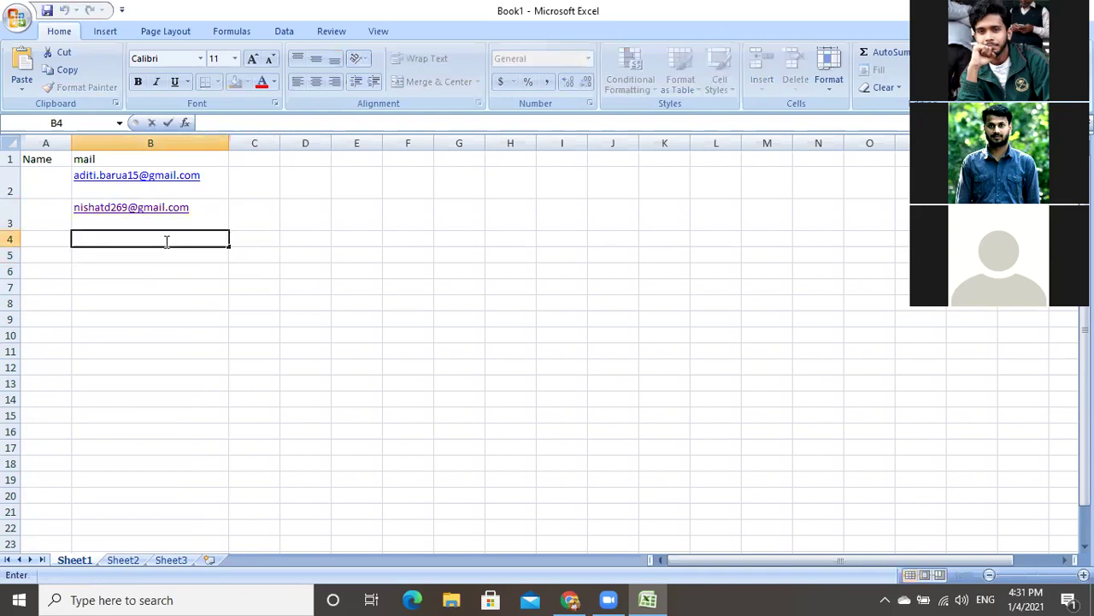
{"action": "key", "text": "ctrl+v"}
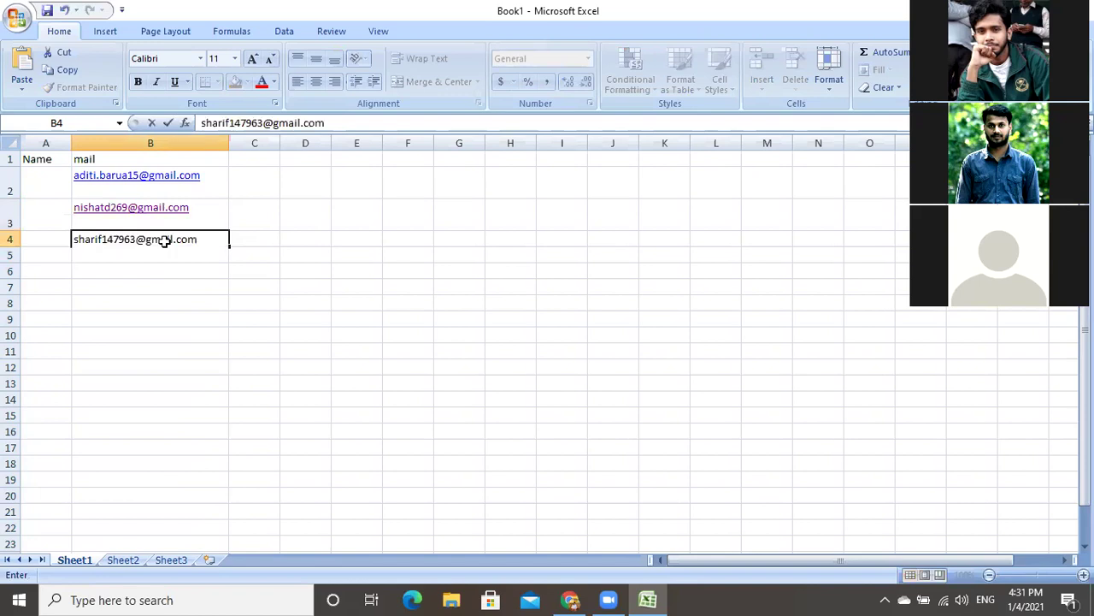
{"action": "key", "text": "Return"}
{"action": "key", "text": "Return"}
{"action": "key", "text": "Return"}
{"action": "left_click", "coordinate": [146, 270]}
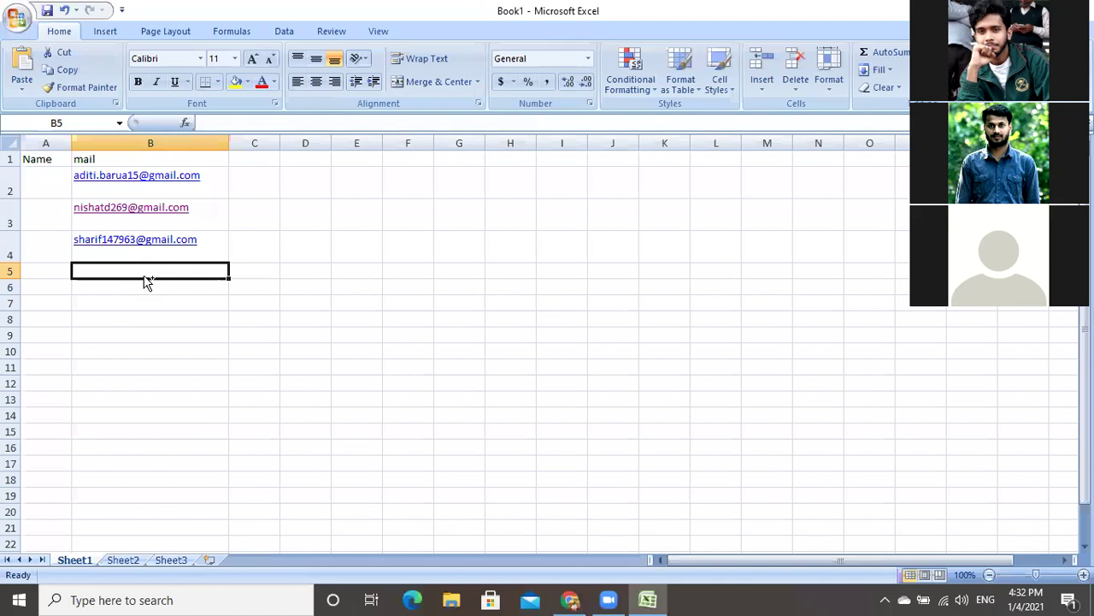
{"action": "key", "text": "ctrl+v"}
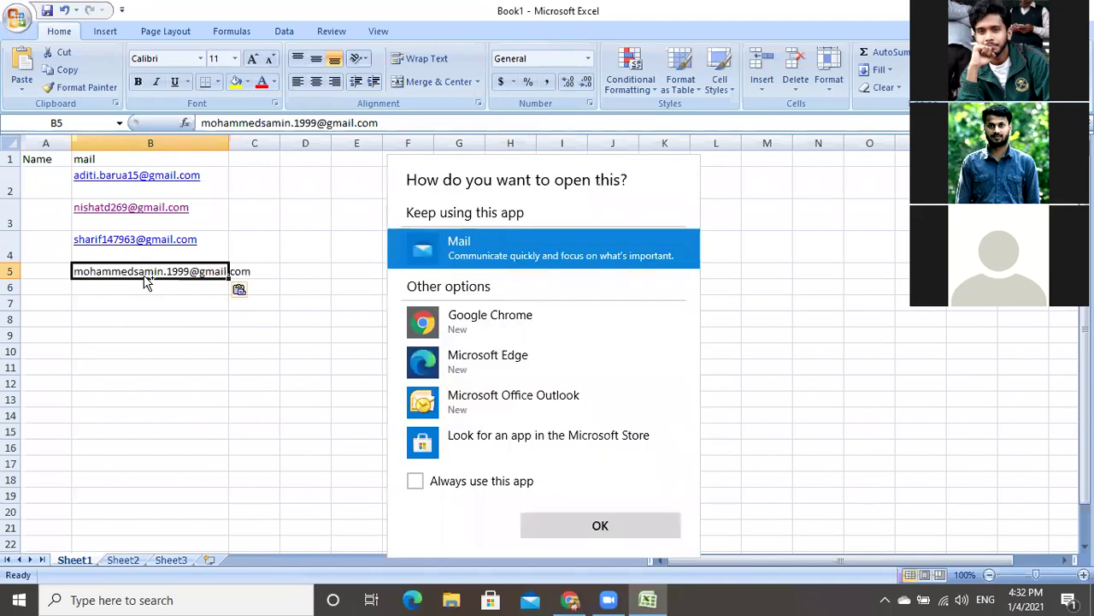
{"action": "key", "text": "Escape"}
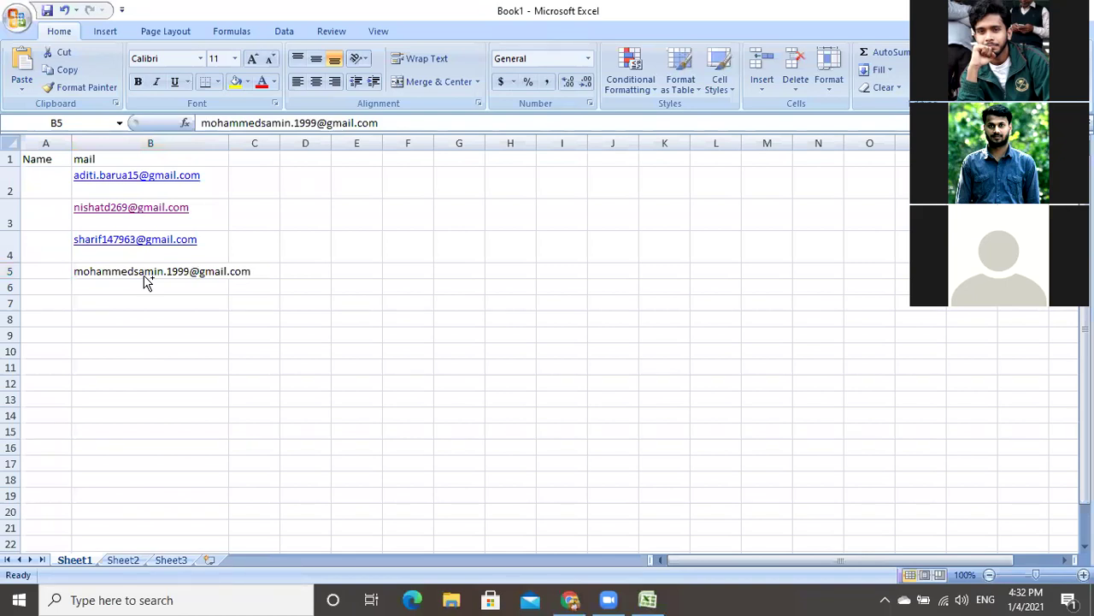
{"action": "left_click", "coordinate": [167, 287]}
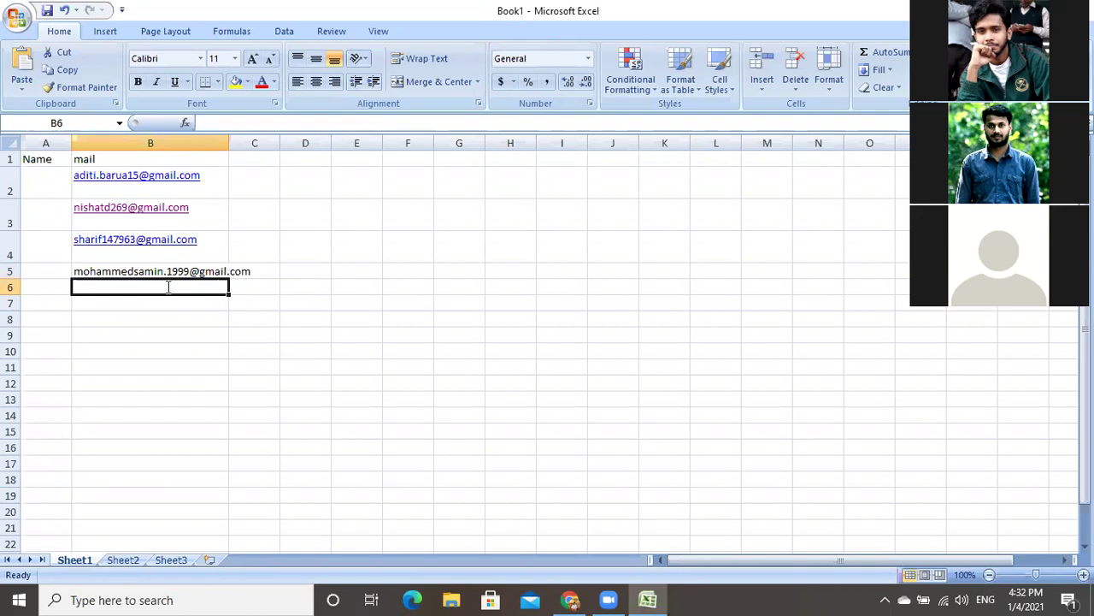